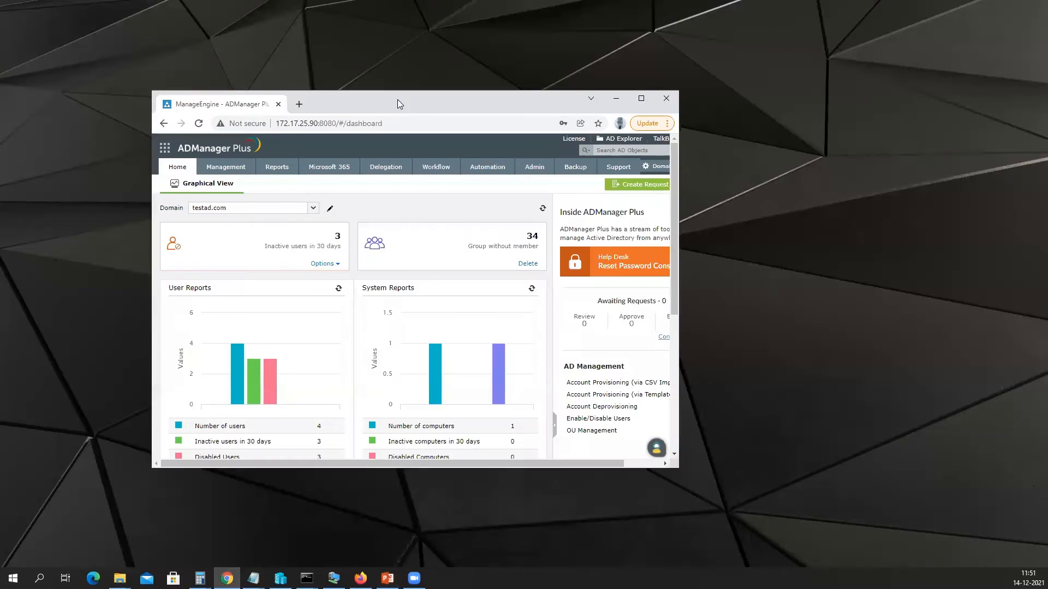
Maximize the ADManager Plus window to show the testad.com Home dashboard with its report charts.
double_click(397, 99)
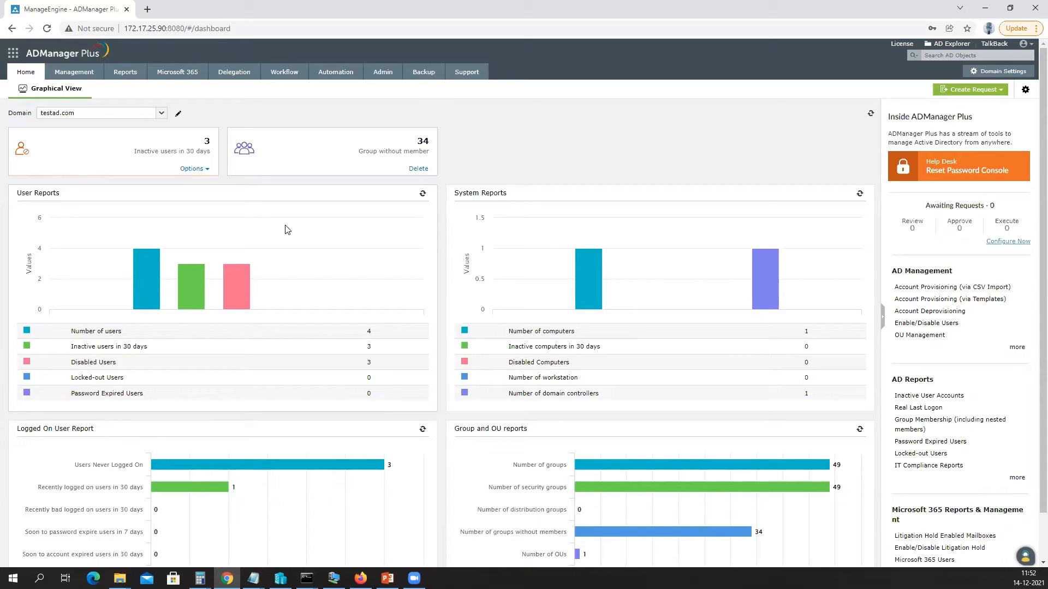
In Domain Settings, review testad.com's authentication and administrator username, then close the editor.
left_click(993, 74)
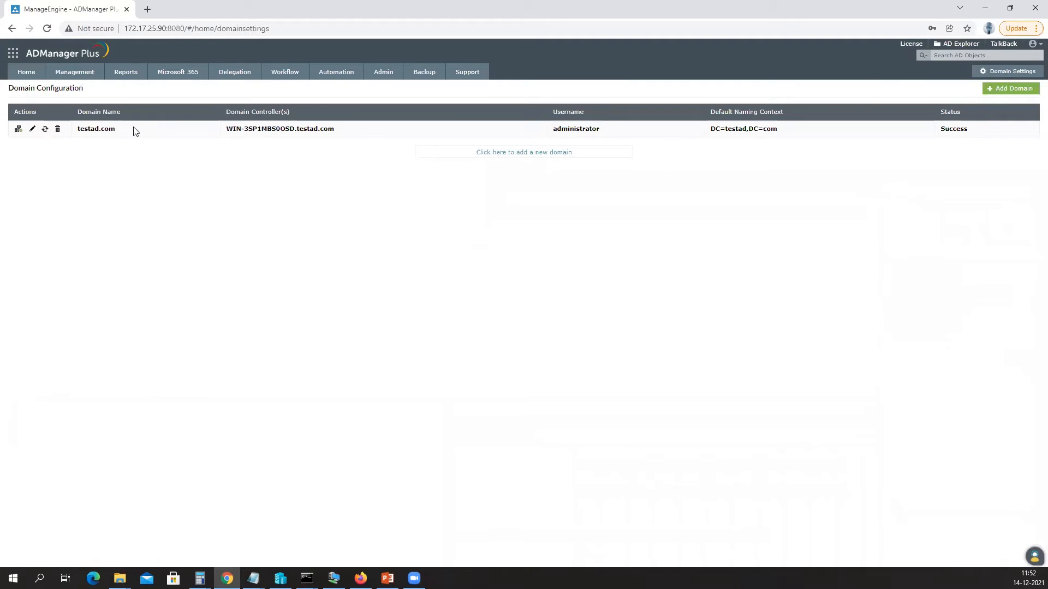
left_click_drag(25, 89, 84, 90)
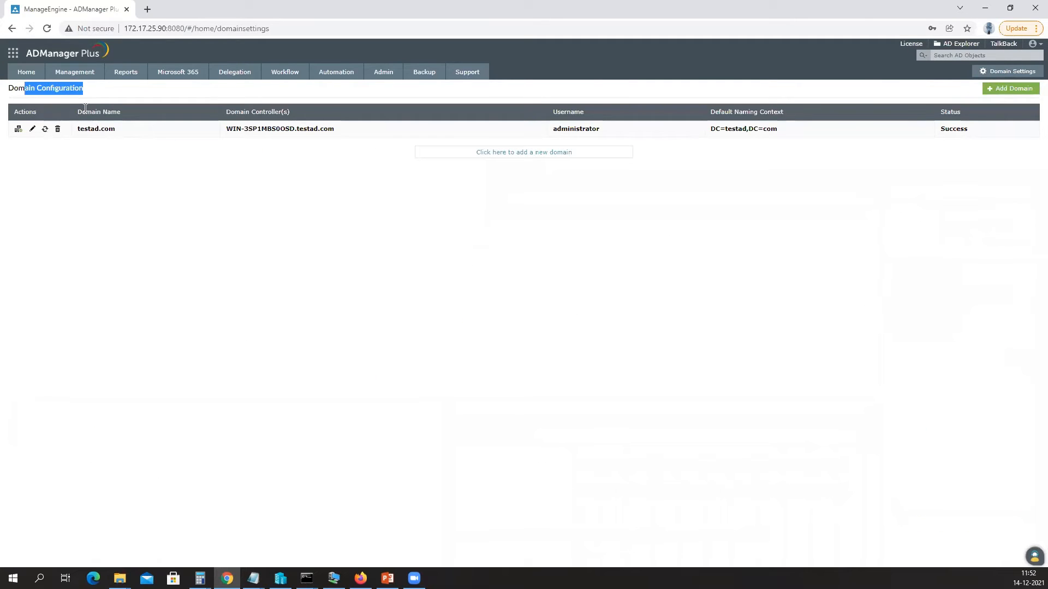
left_click(34, 130)
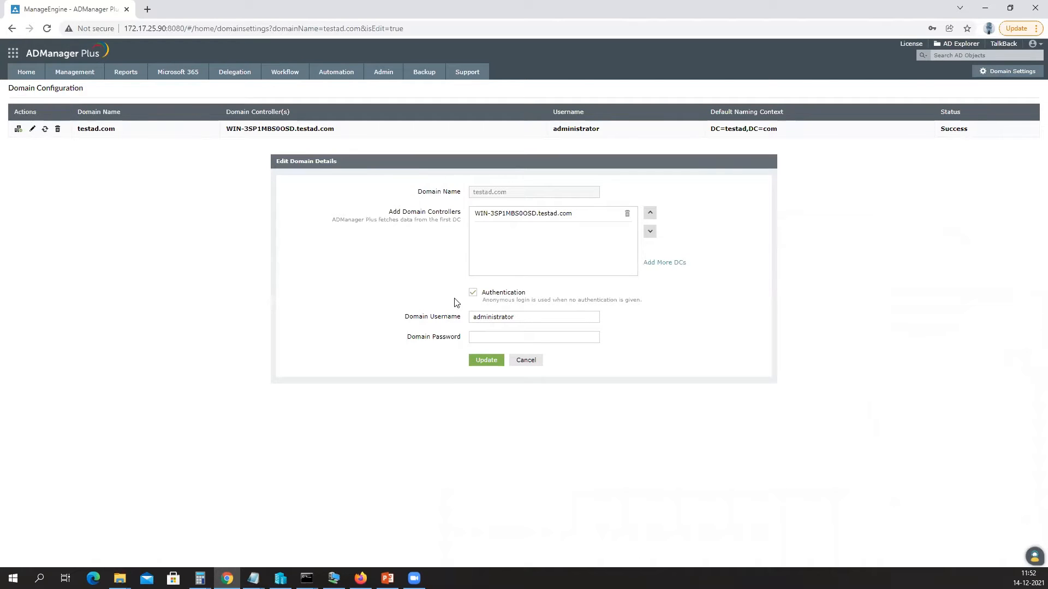
left_click_drag(489, 293, 522, 295)
left_click_drag(525, 316, 434, 323)
double_click(486, 323)
left_click(521, 362)
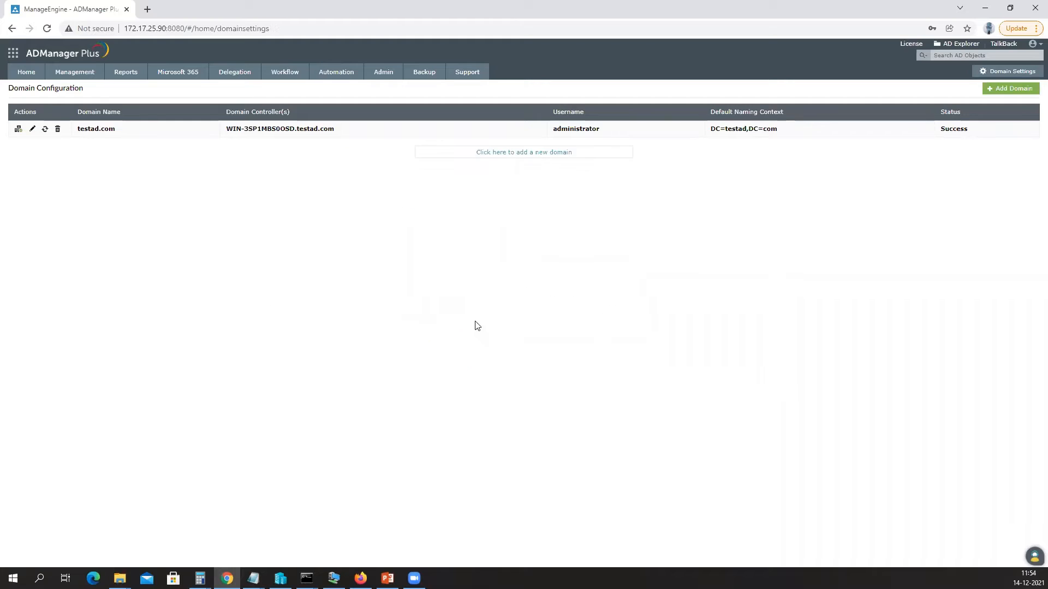
Go to the Management tab to see the User Management tasks.
left_click(75, 74)
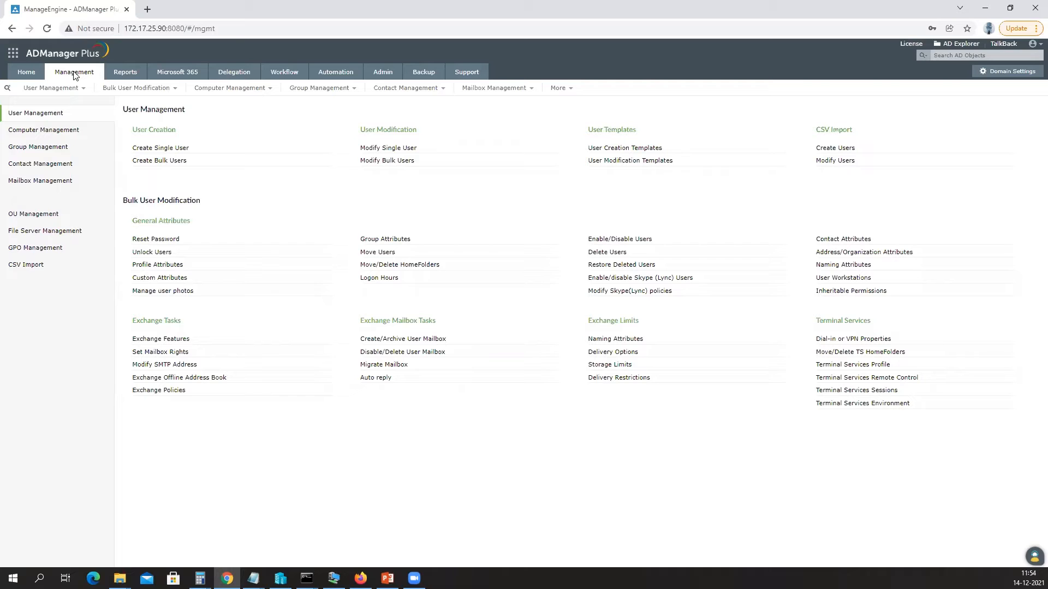
Go to the Reports tab to see the User Reports categories.
left_click(123, 79)
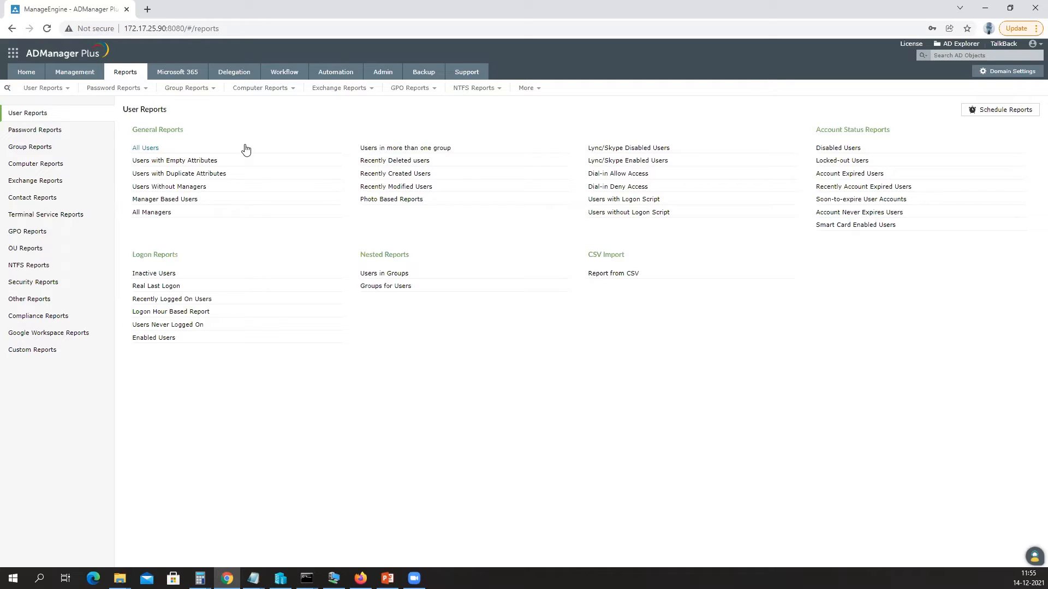
Browse the Password, NTFS and SOX Compliance reports, ending on the Custom Reports list.
left_click(64, 136)
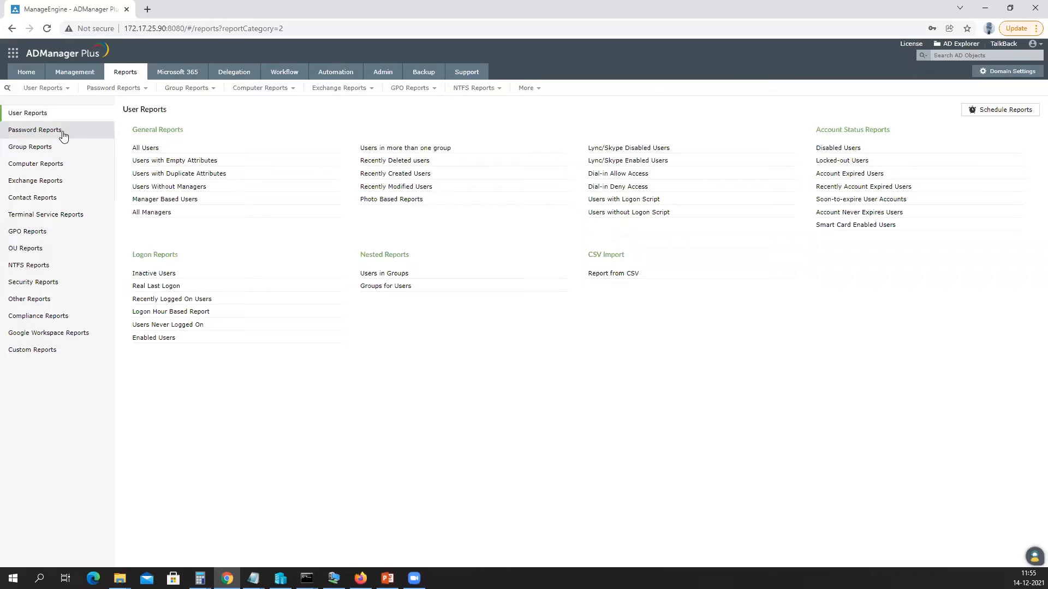
left_click(44, 266)
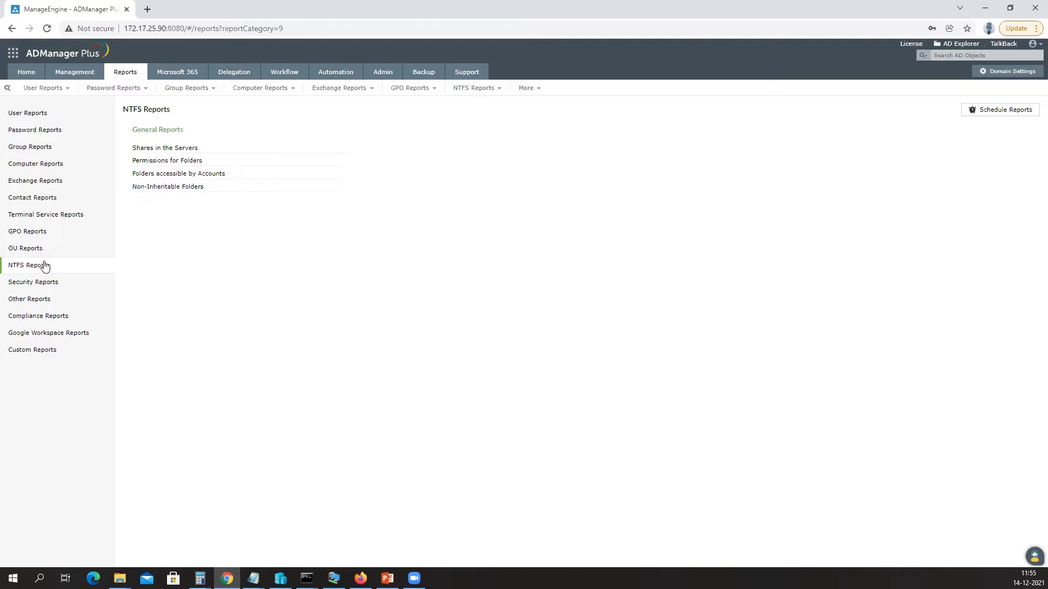
left_click(47, 320)
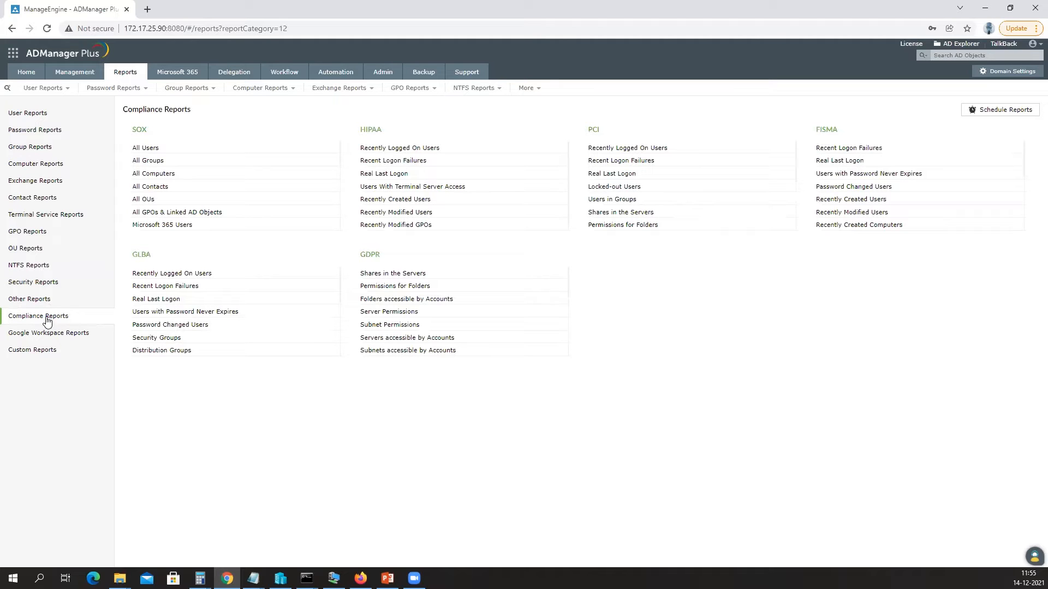
double_click(144, 131)
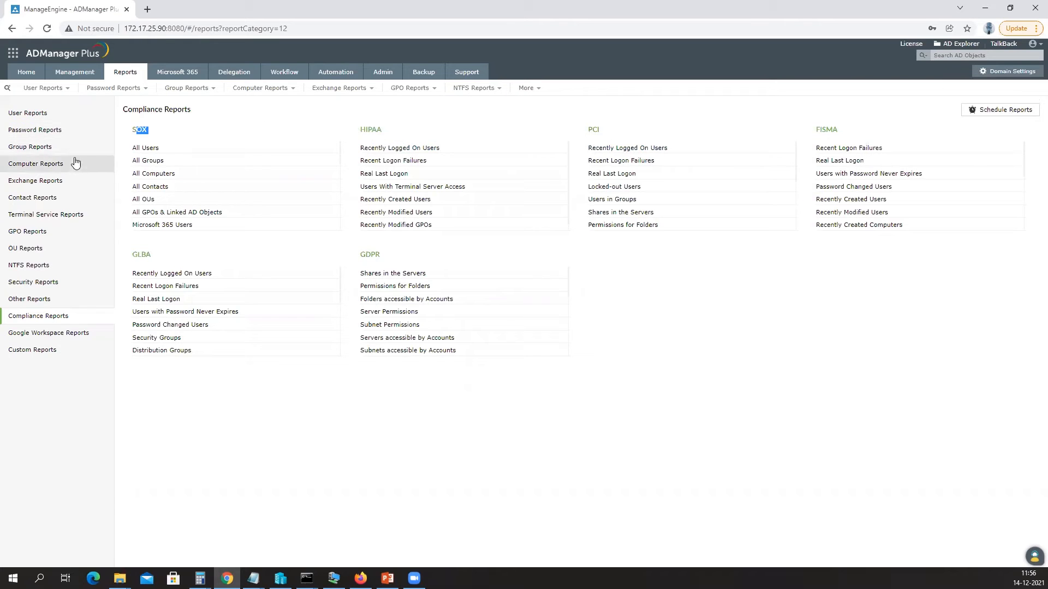
left_click(39, 350)
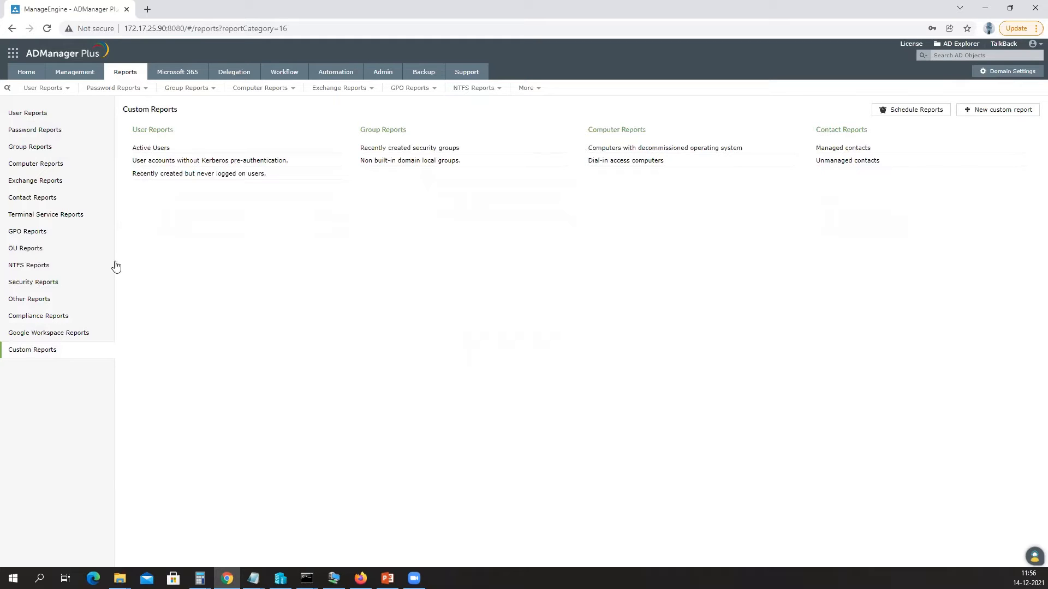
Preview the column options of a new custom report, then move to Microsoft 365.
left_click(997, 109)
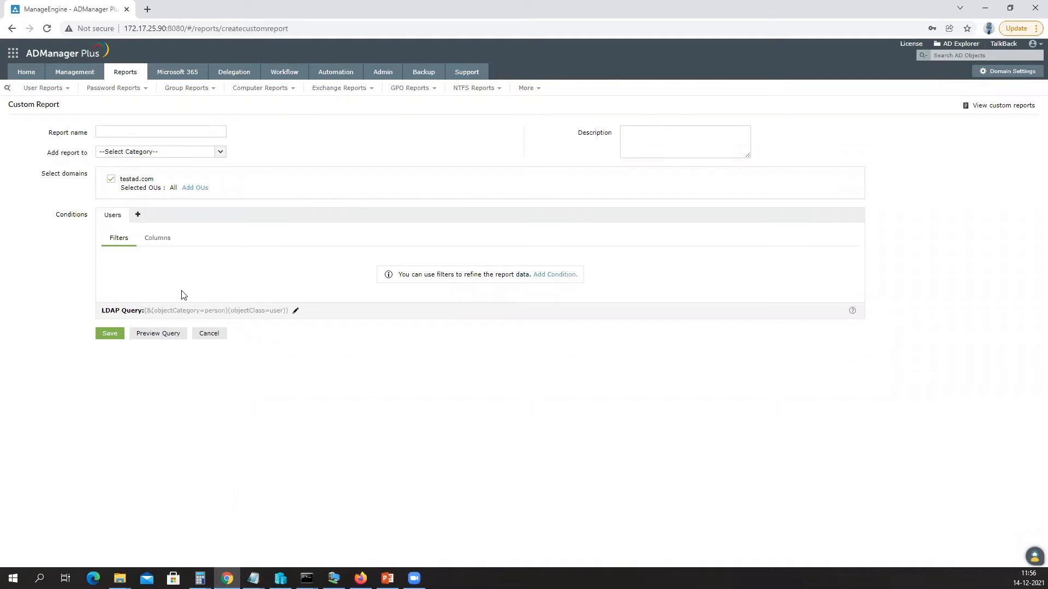
left_click(158, 239)
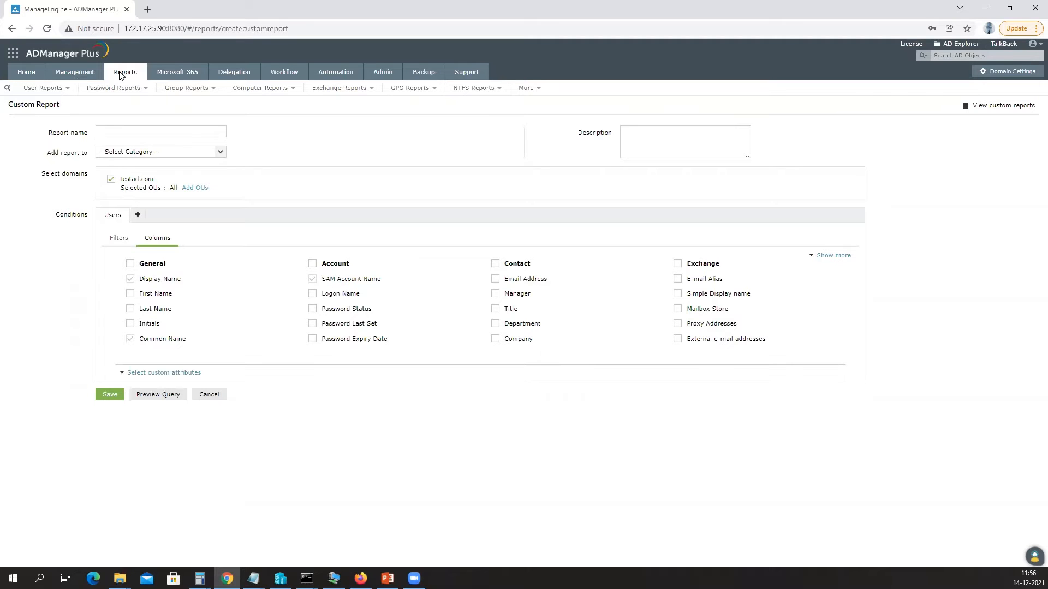
left_click(167, 78)
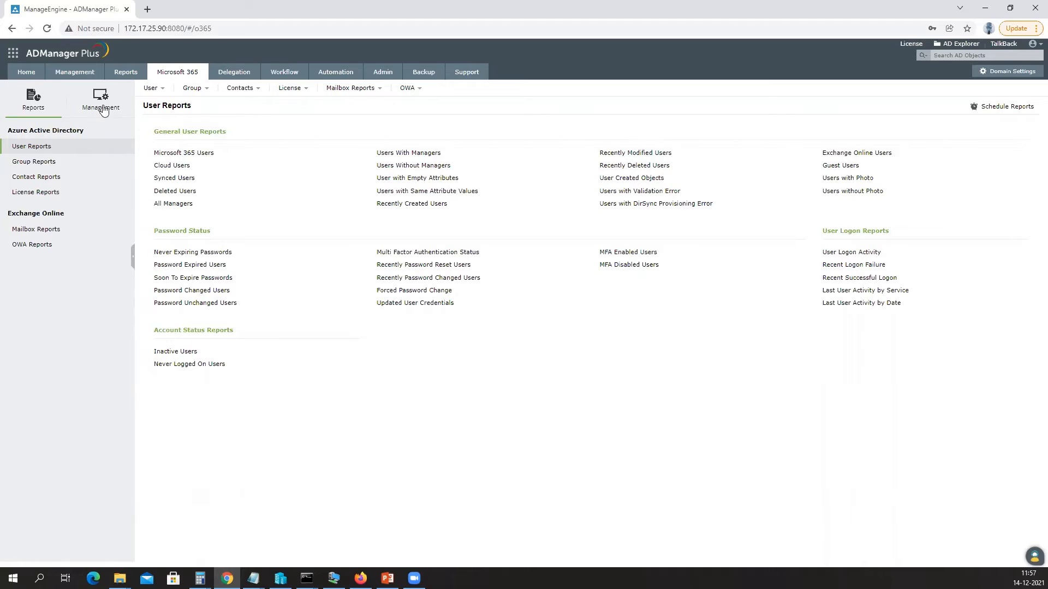
Look through the Microsoft 365 user, group, contact and license tasks, then show its User Reports.
left_click(102, 108)
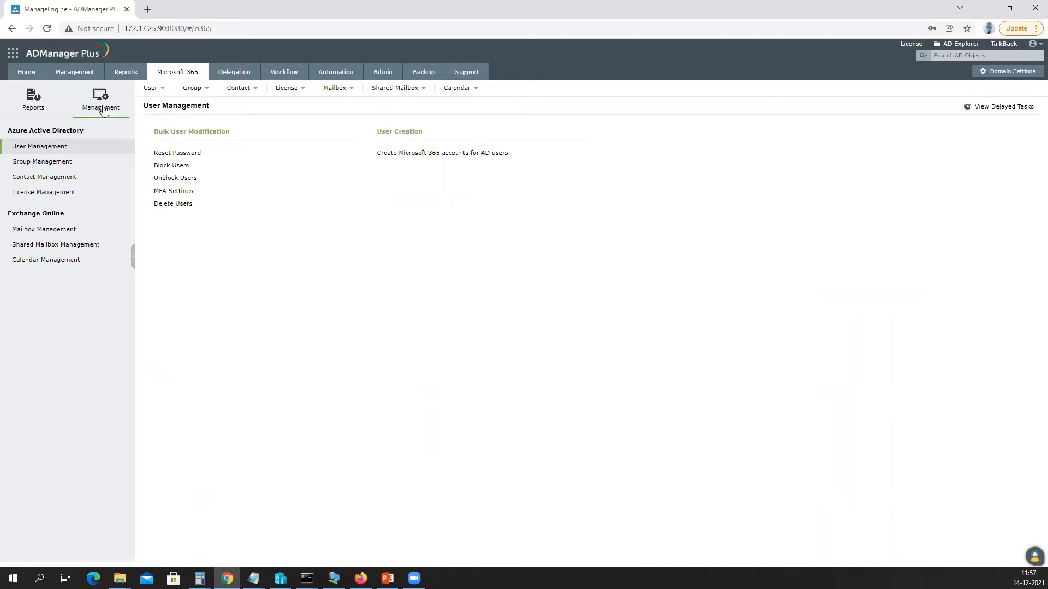
mouse_move(178, 87)
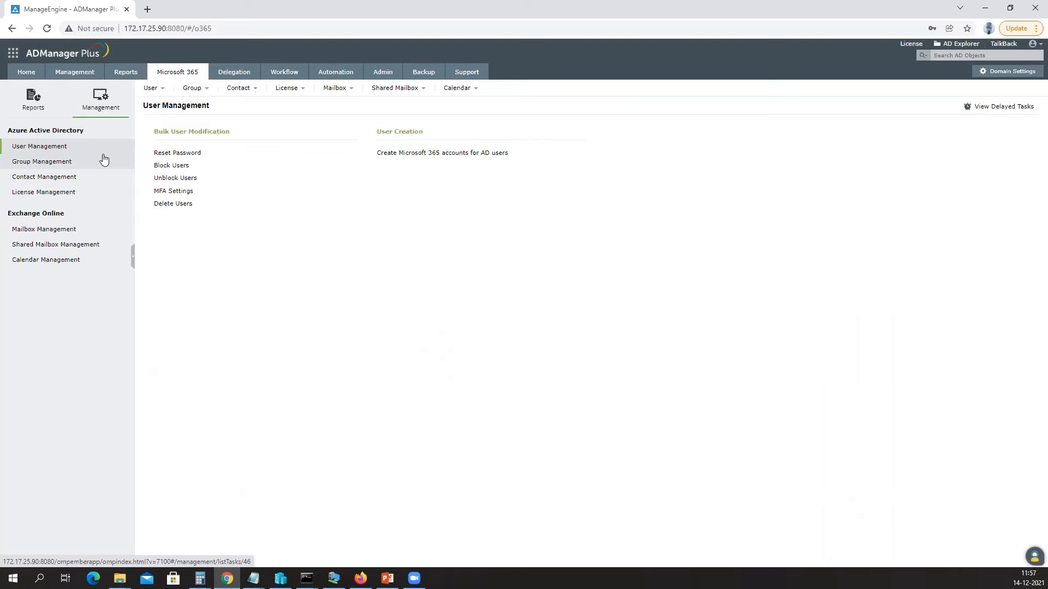
left_click(58, 162)
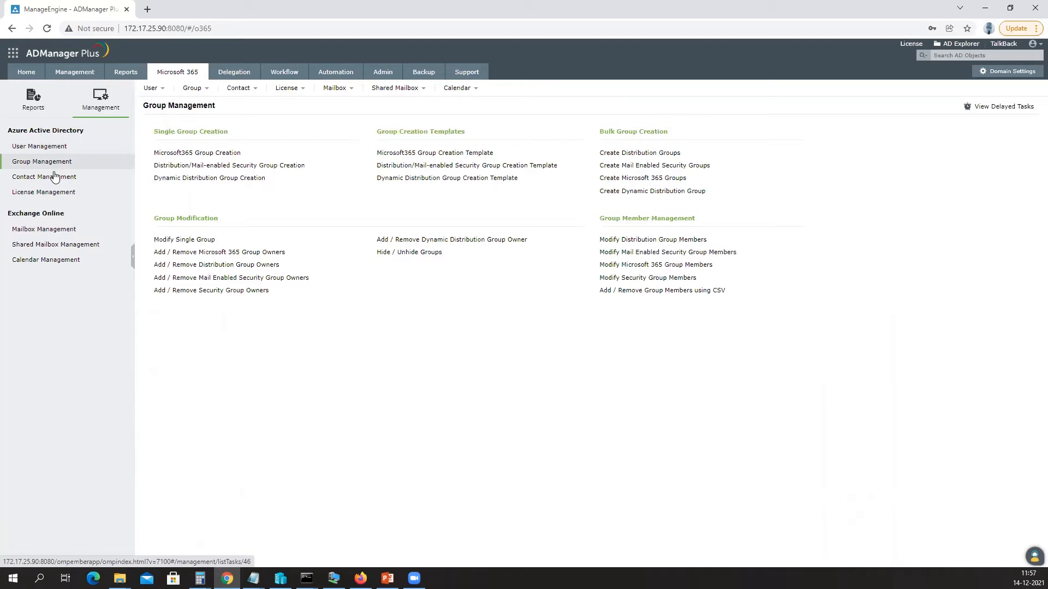
left_click(56, 176)
left_click(54, 195)
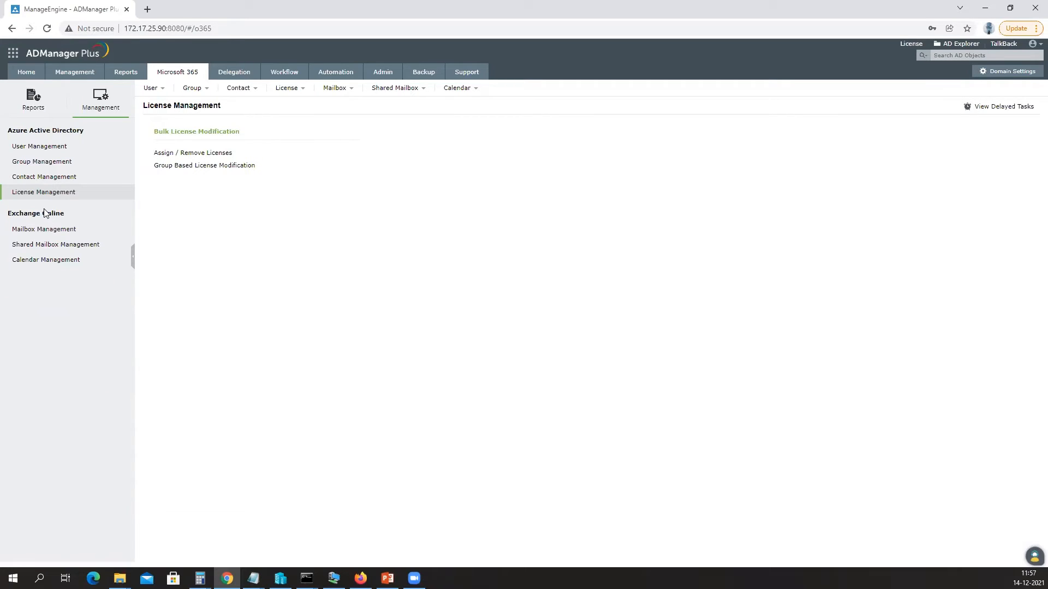
left_click(44, 104)
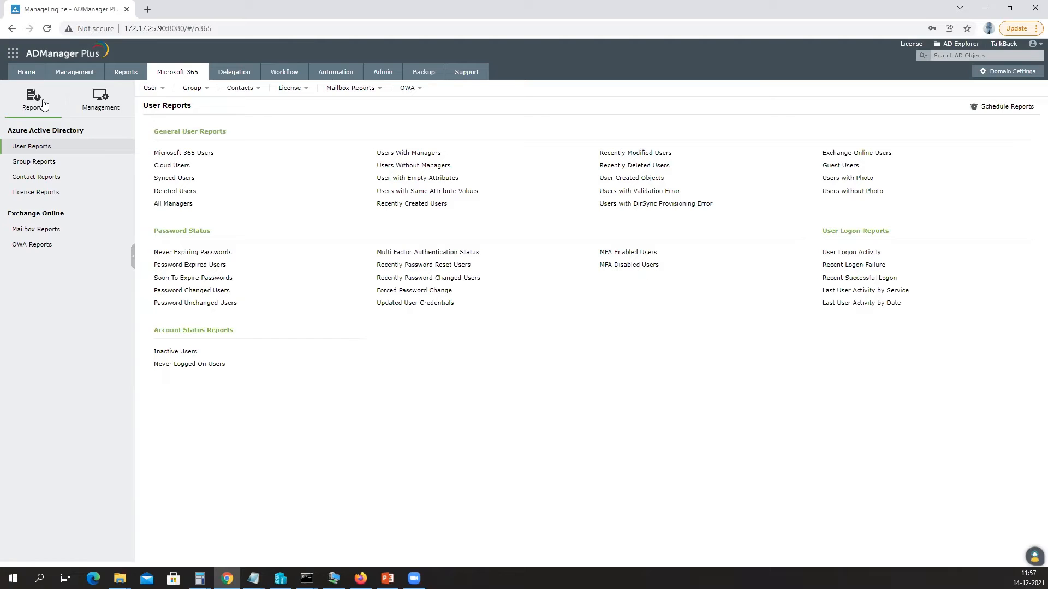
Generate the Microsoft 365 Users report, listing 28057 users with their licenses and services.
left_click(182, 154)
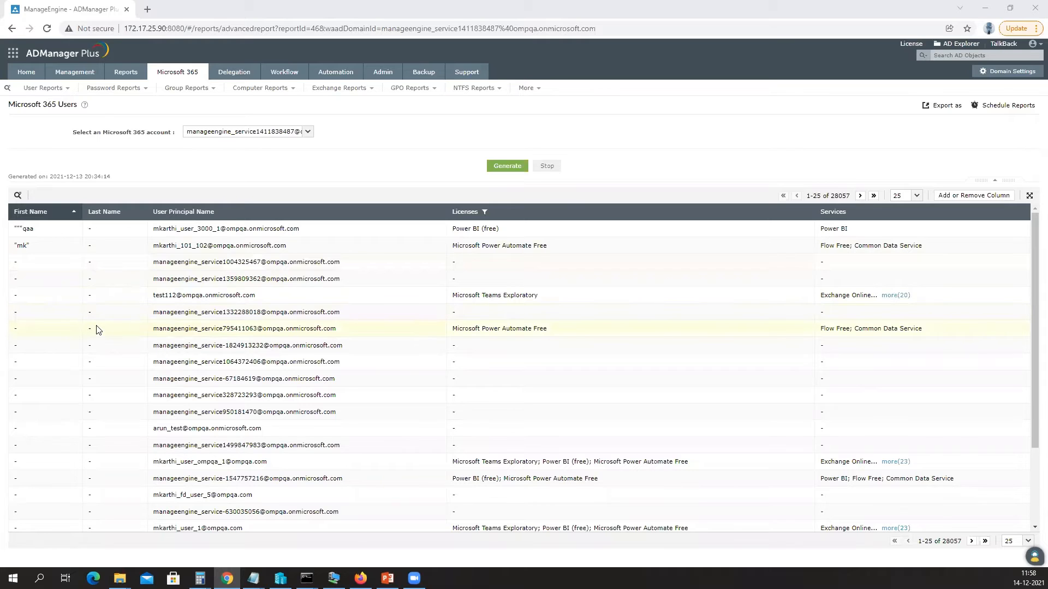
Show the Help Desk Technicians list on the Delegation tab.
left_click(238, 78)
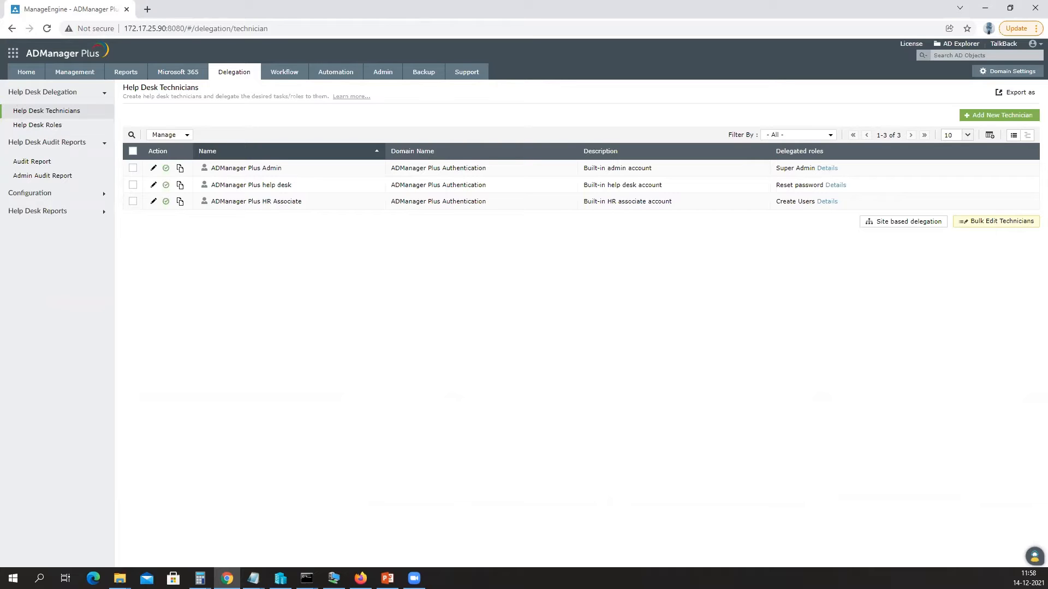
left_click(50, 126)
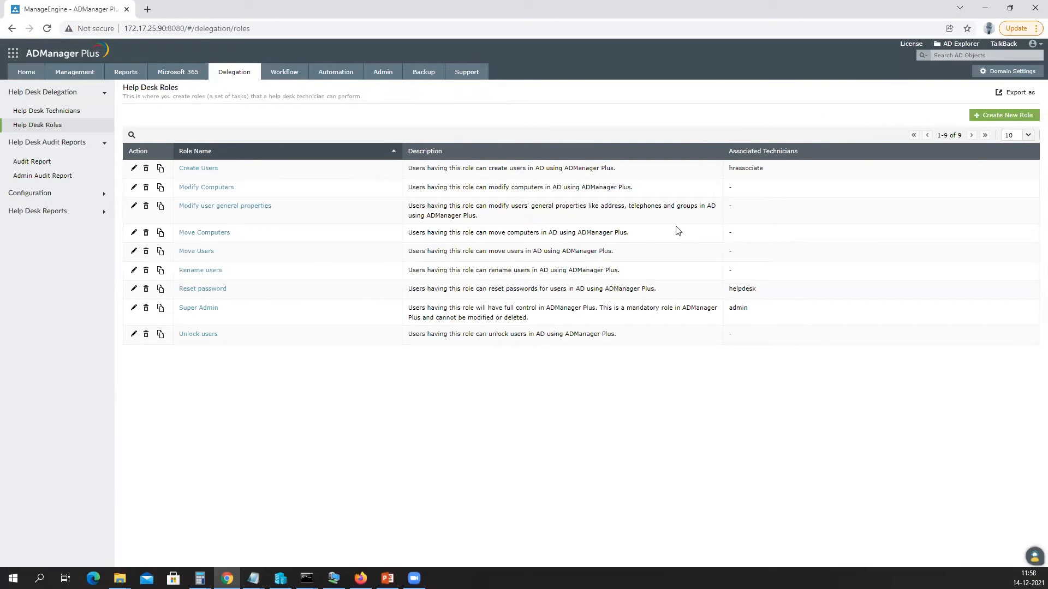
left_click(992, 119)
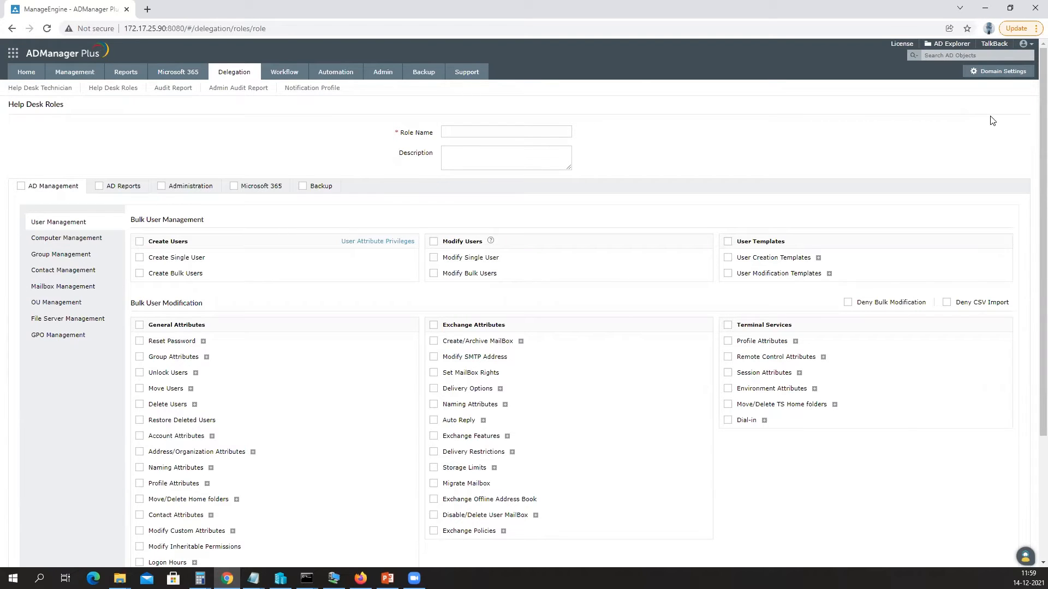
Tick Create Single User on the draft role, then discard the unsaved role.
left_click(140, 258)
left_click_drag(398, 135, 433, 135)
scroll(496, 262, "down", 3)
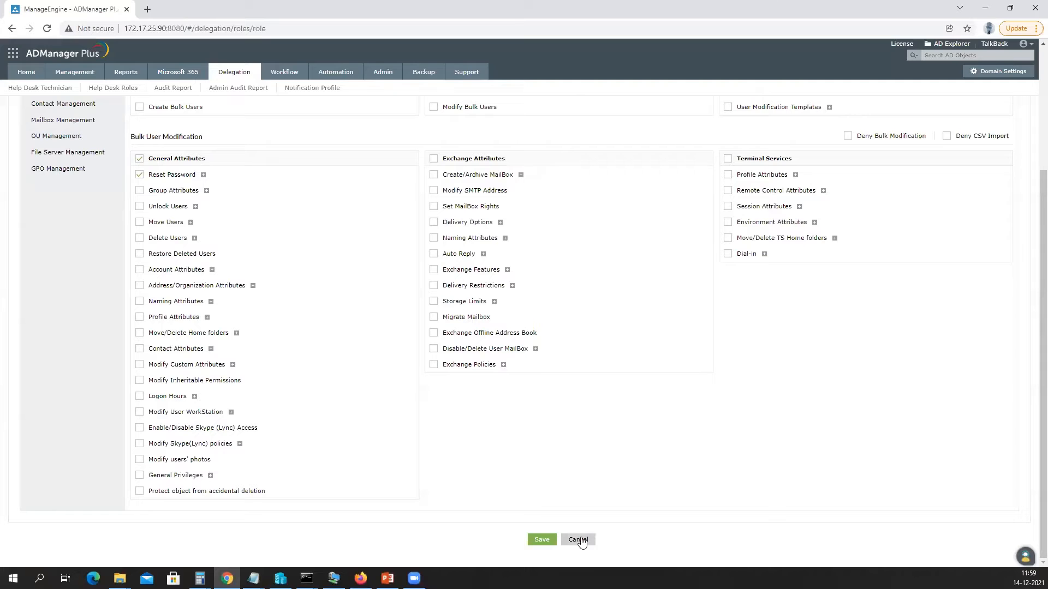
scroll(505, 410, "up", 3)
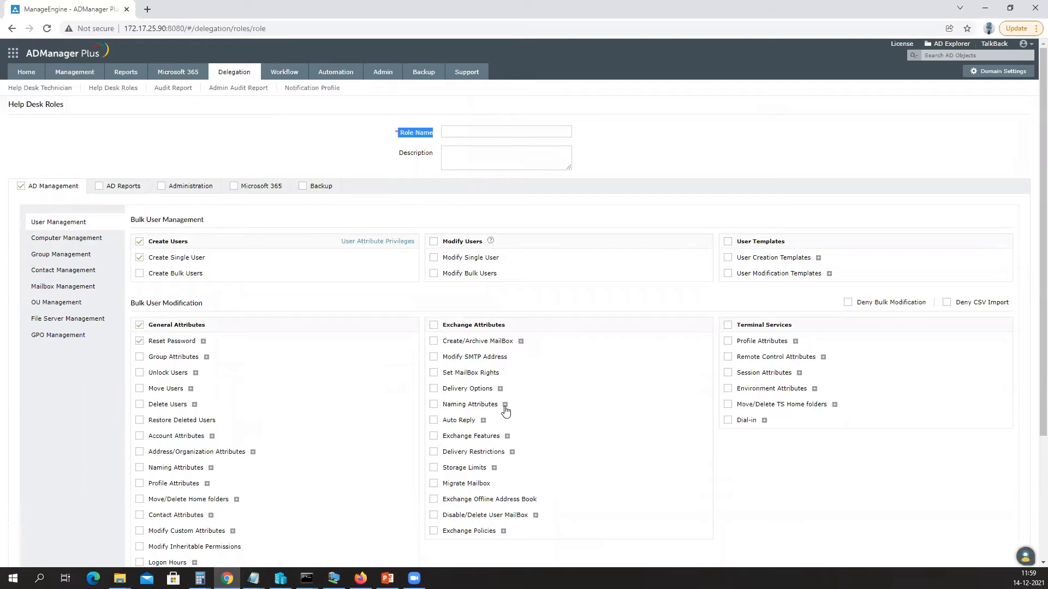
left_click(238, 75)
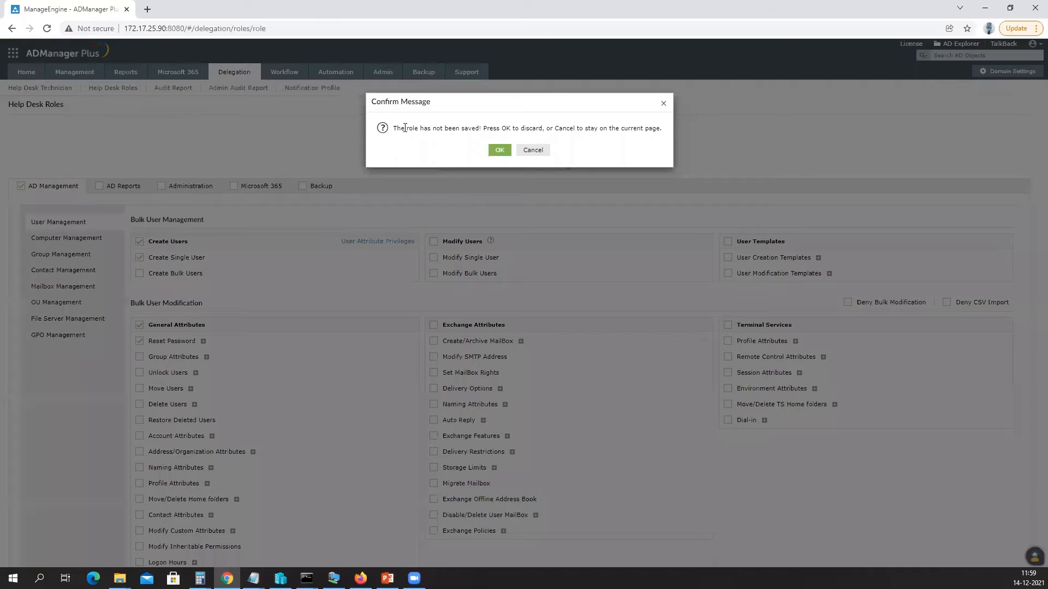
left_click(497, 151)
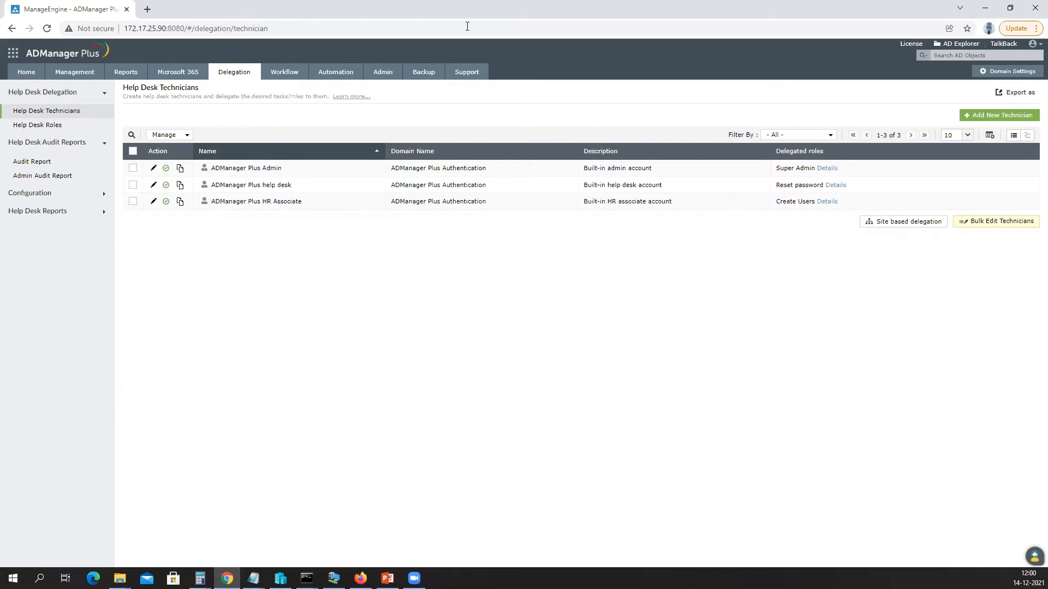
View the Add New Technician form, then open the Help Desk Audit Report of recent actions.
left_click(1022, 115)
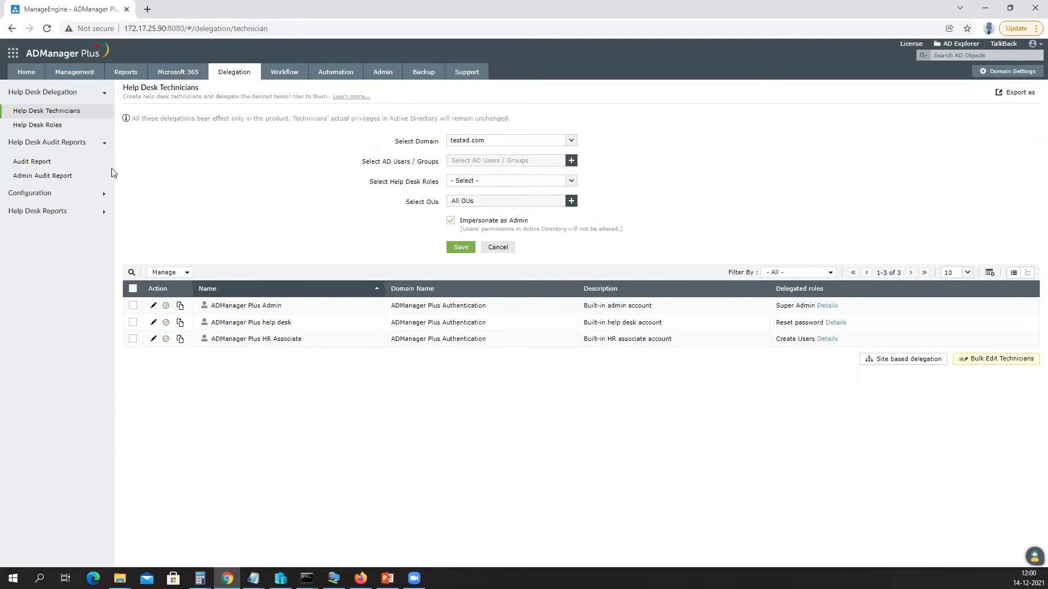
left_click(41, 165)
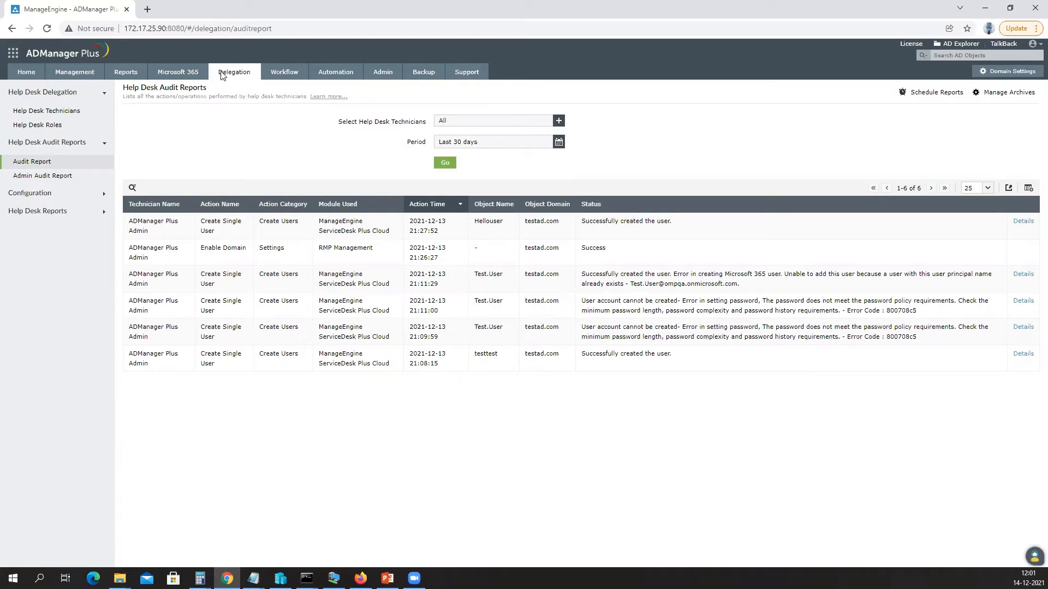
Go from the Workflow tab to the Automation tab's Scheduled Automation page.
left_click(281, 72)
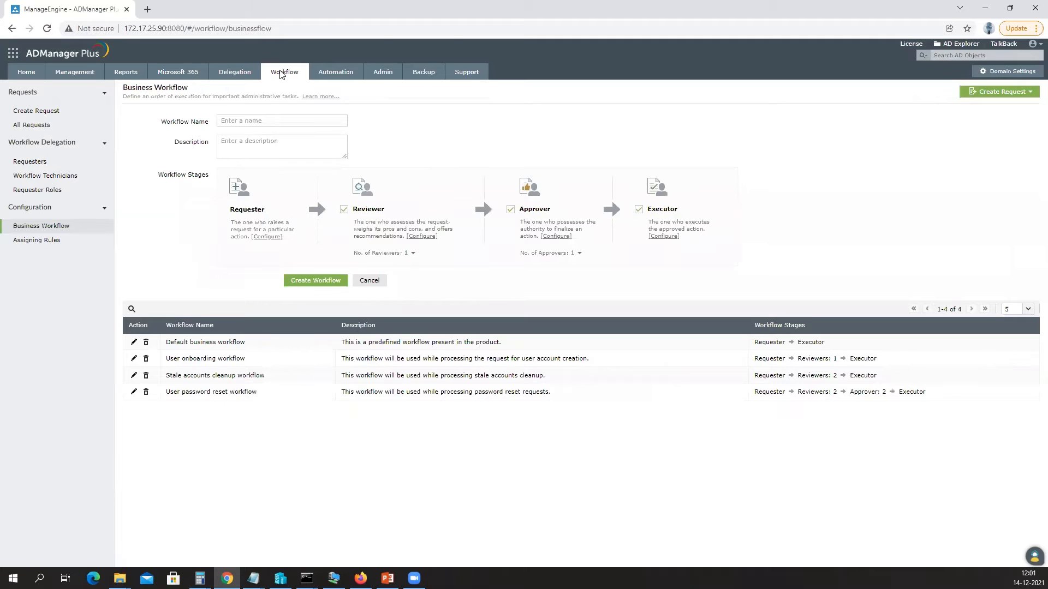
left_click(331, 78)
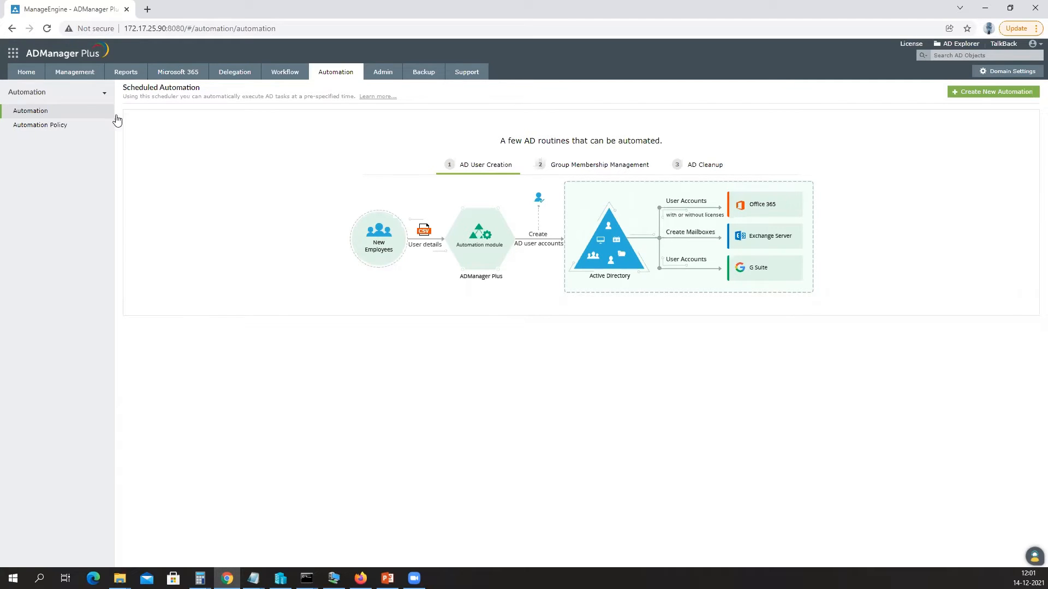
Show the Automation Policy list with the sample DeProvisioning and Provisioning policies.
left_click(44, 125)
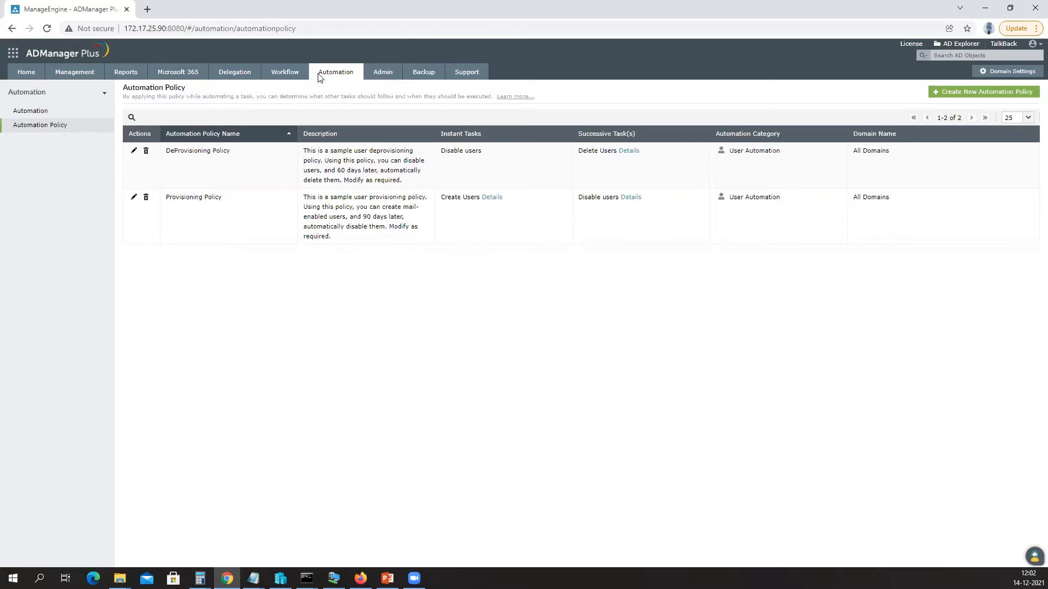
Start a new User Automation policy with Disable users as its instant task.
left_click(971, 93)
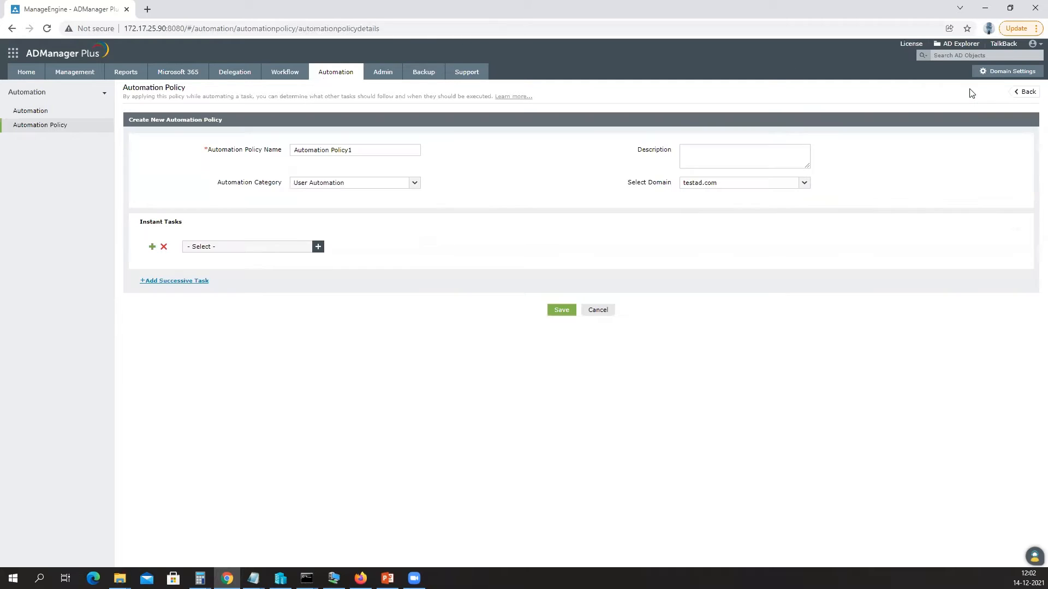
left_click(367, 183)
left_click(358, 201)
left_click(318, 247)
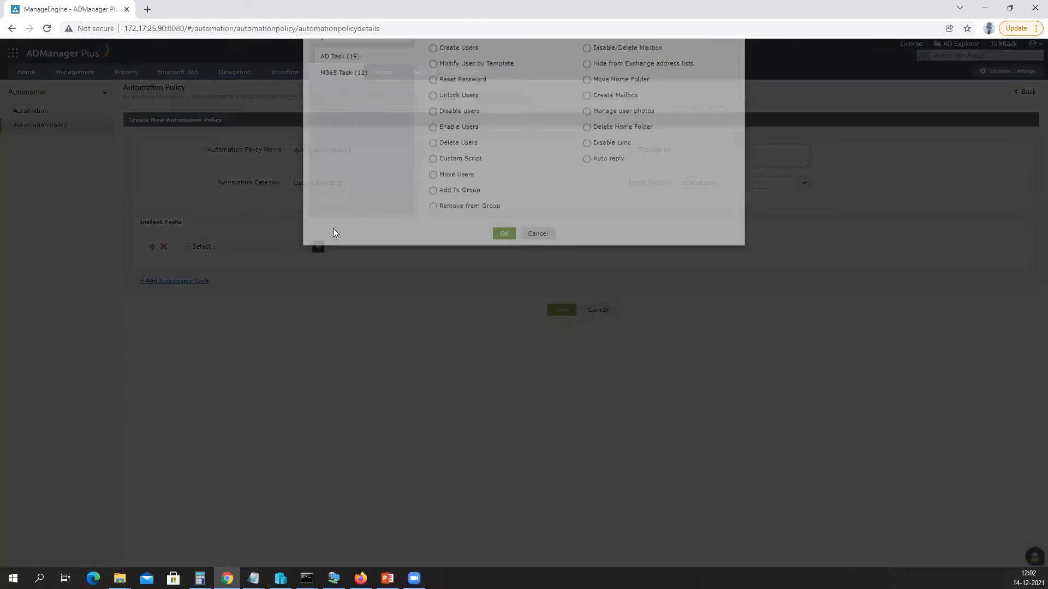
left_click(432, 147)
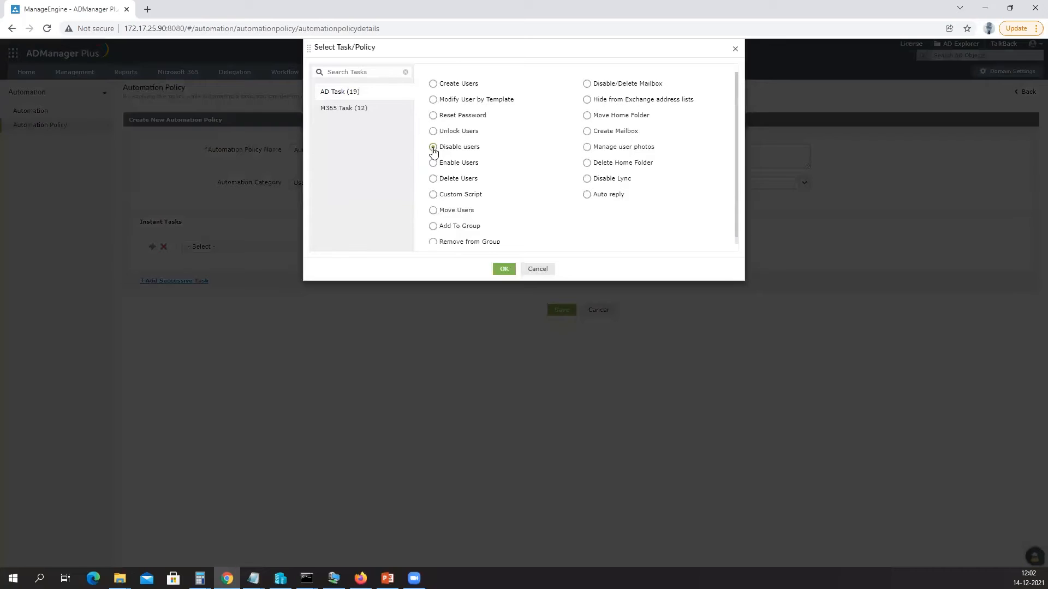
left_click(502, 268)
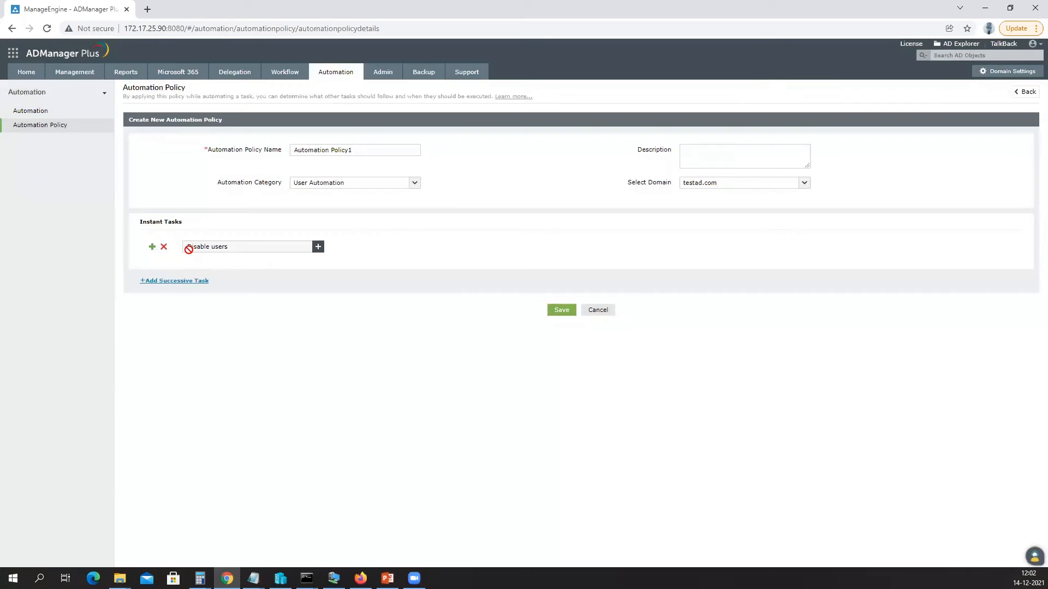
Add Delete Users as a successive task, name the policy 'Test Automation', and save.
left_click(191, 282)
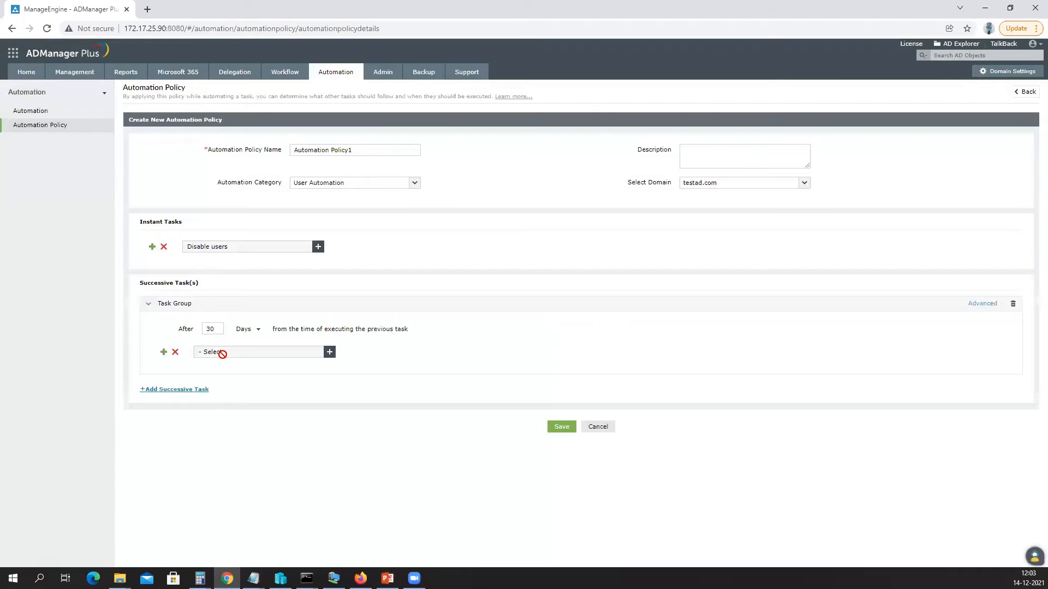
left_click(329, 352)
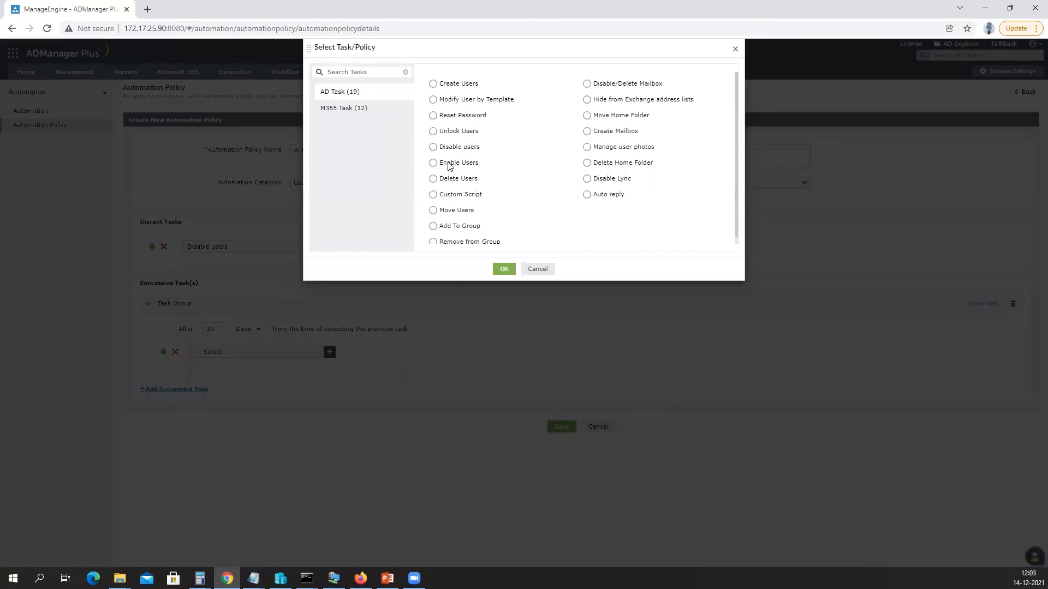
left_click(432, 179)
left_click(503, 269)
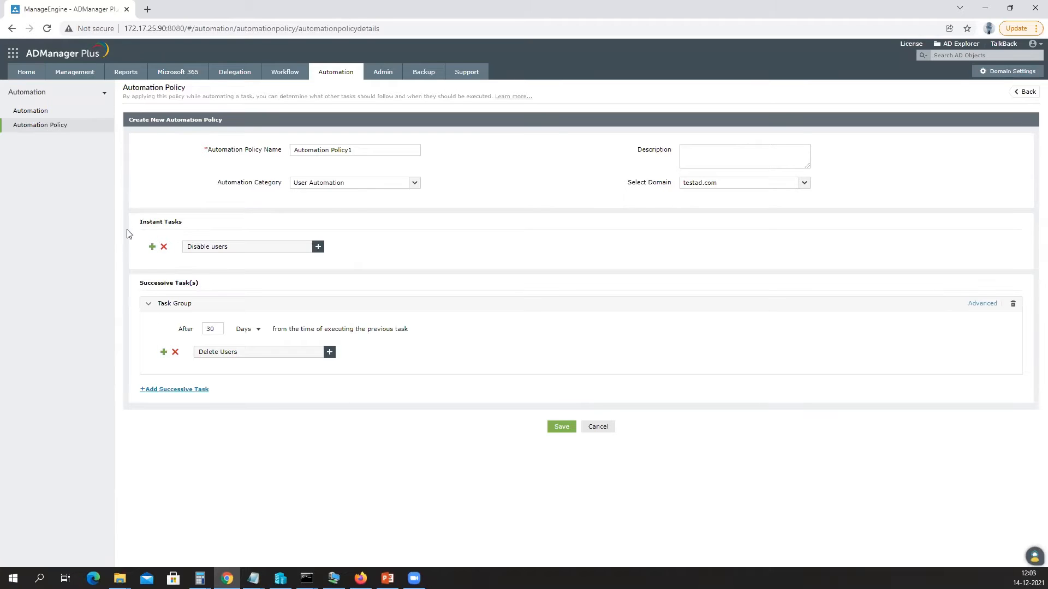
left_click_drag(373, 150, 140, 131)
type("Test Automation")
left_click(559, 427)
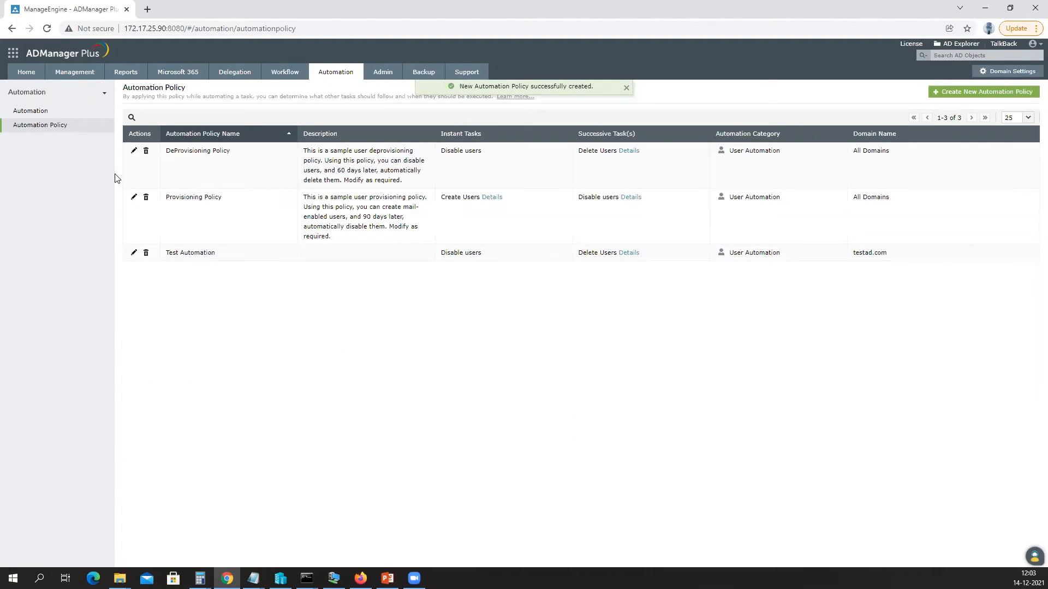
Create a new scheduled automation that runs the Test Automation policy, with From Report choices showing.
left_click(53, 116)
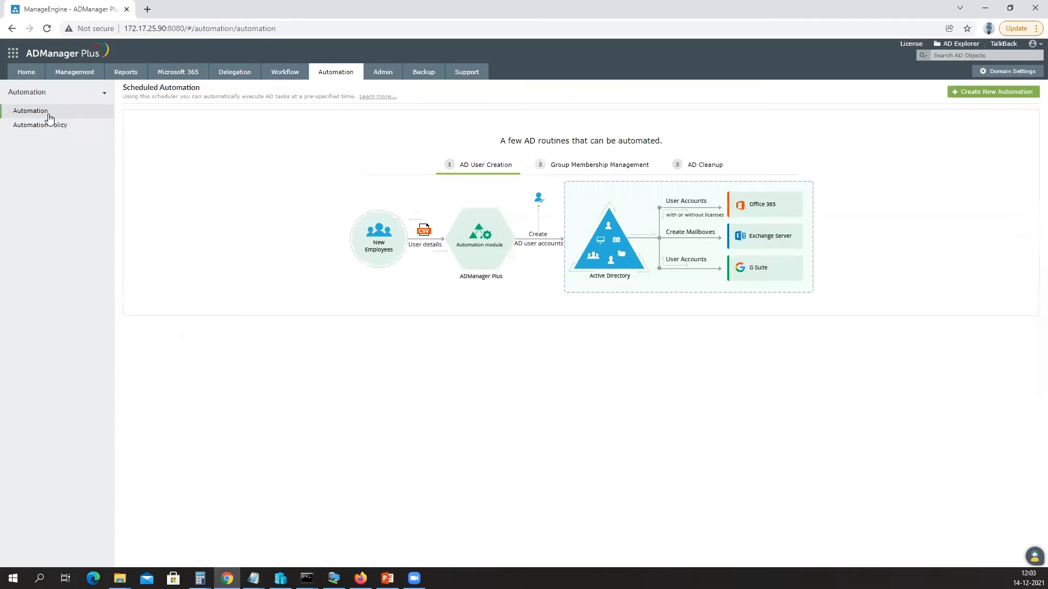
left_click(989, 92)
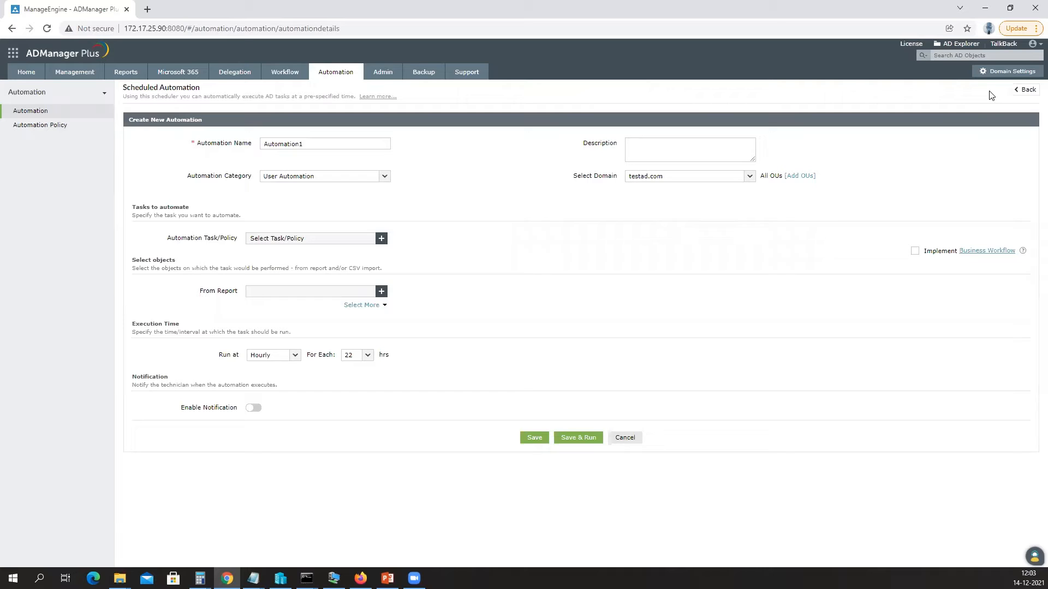
triple_click(191, 237)
left_click(382, 238)
left_click(344, 125)
left_click(433, 116)
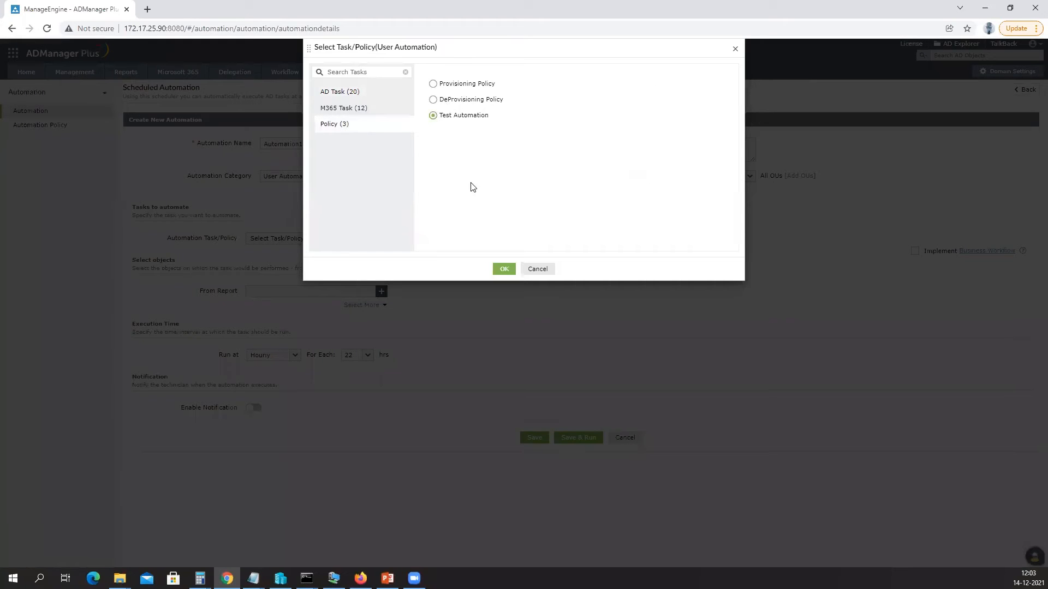
left_click(501, 269)
left_click(384, 294)
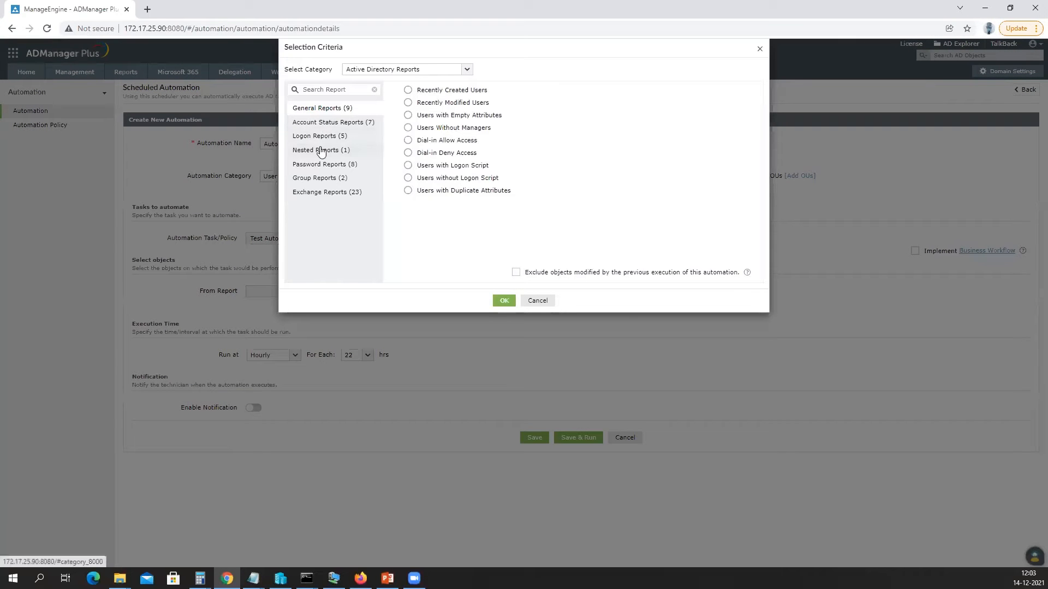
Pick the Inactive Users report and add a condition on the Description field.
left_click(326, 137)
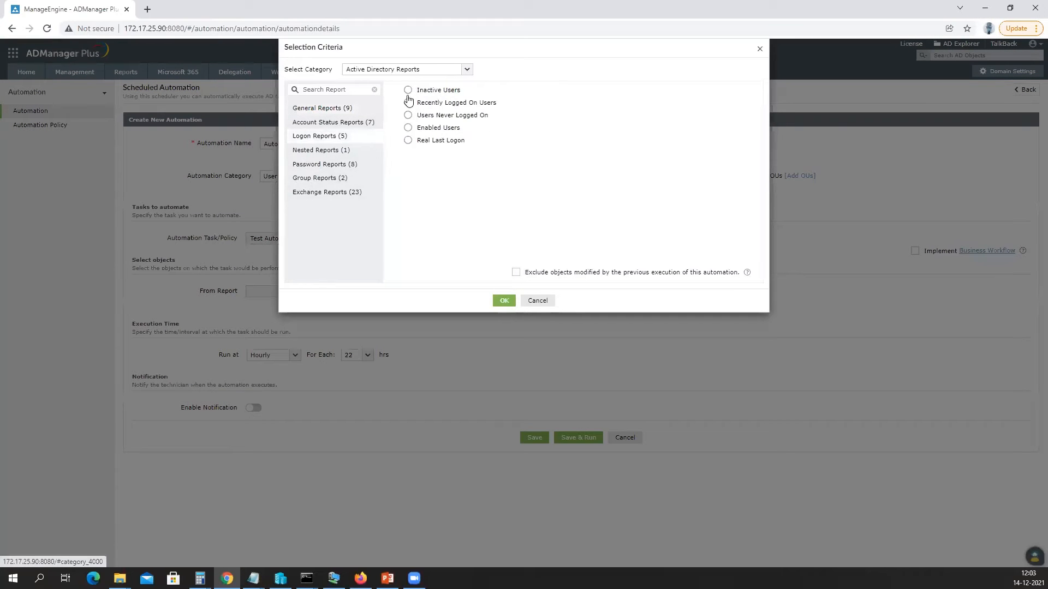
left_click(408, 90)
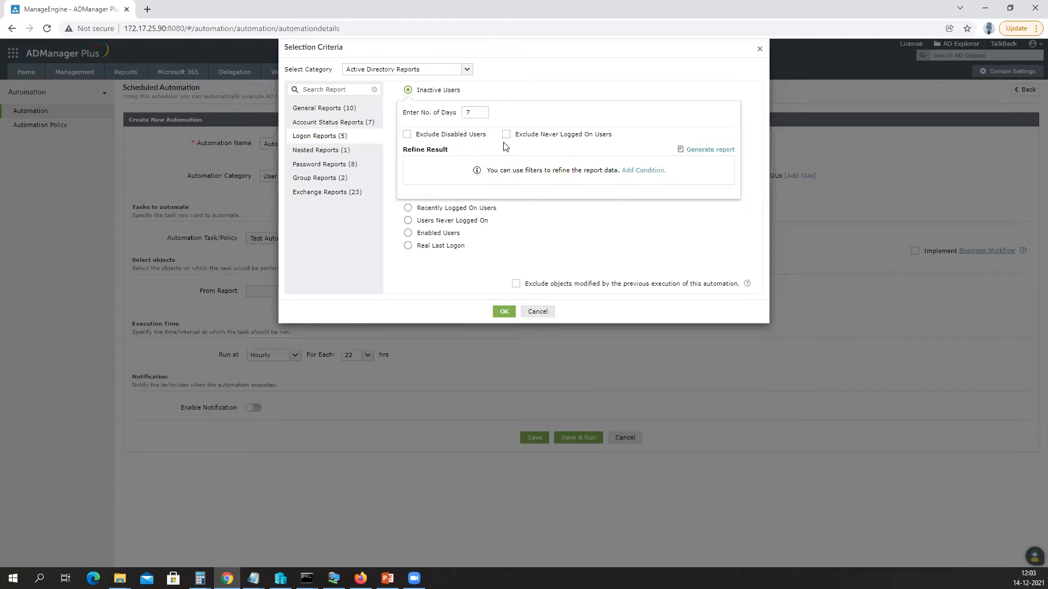
left_click(644, 172)
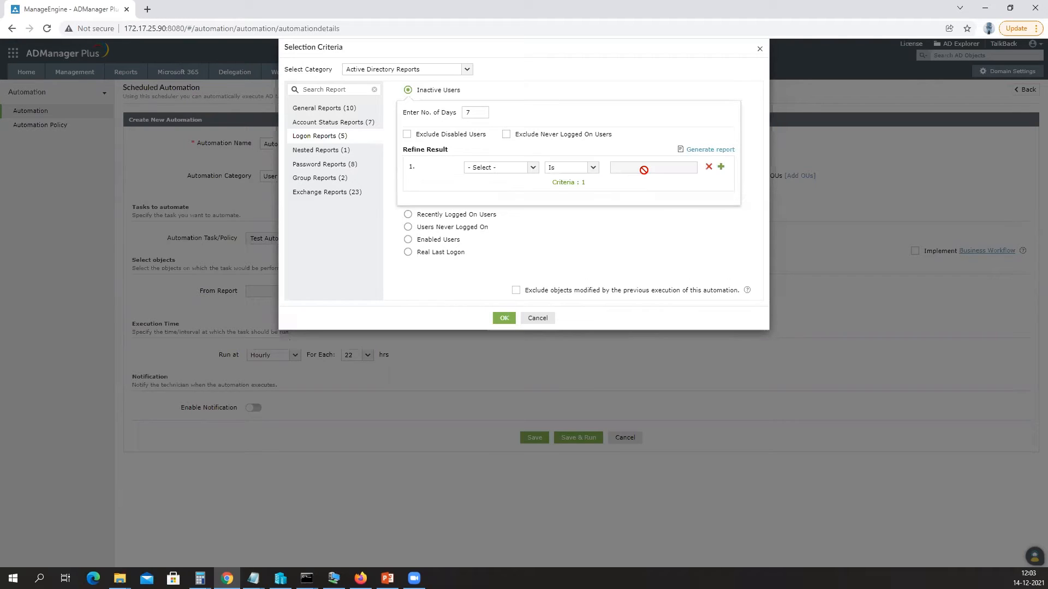
left_click(490, 169)
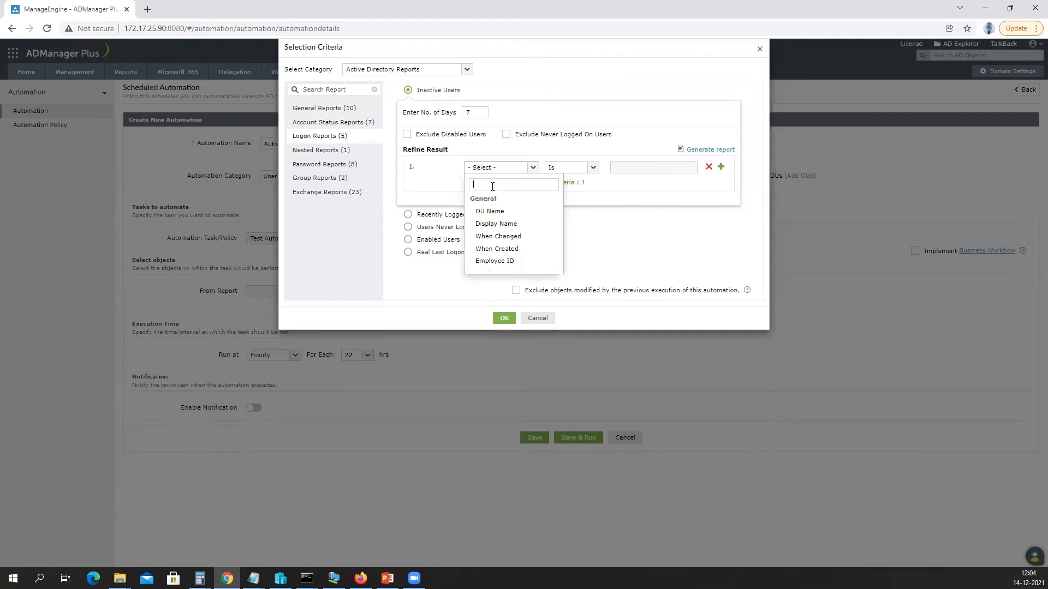
type("des")
left_click(492, 211)
Make the condition 'contains long leave', set inactive days to 90, and confirm.
left_click(576, 171)
scroll(566, 231, "down", 3)
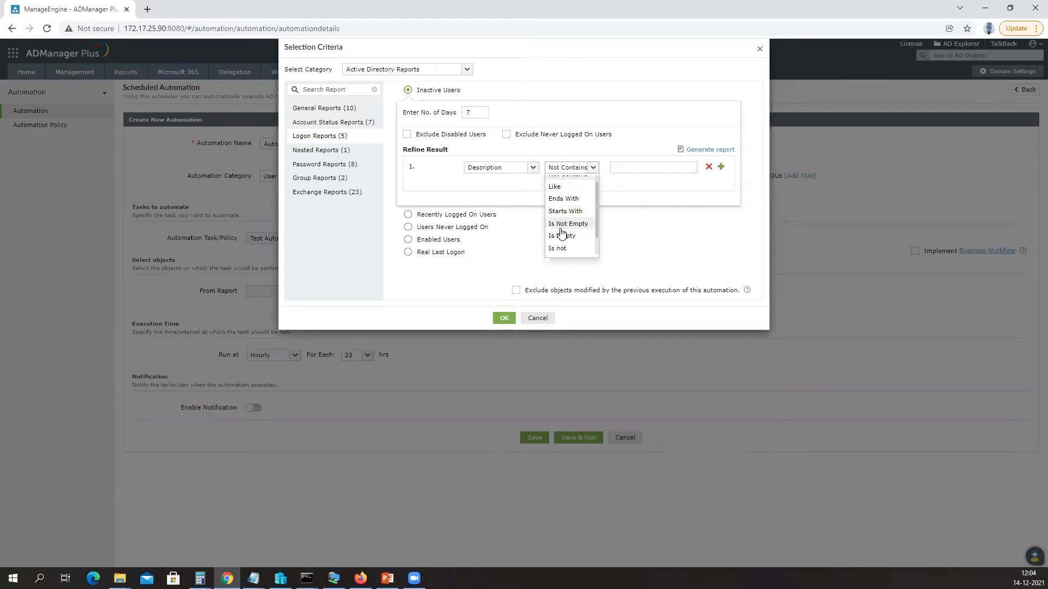
left_click(561, 233)
left_click(630, 167)
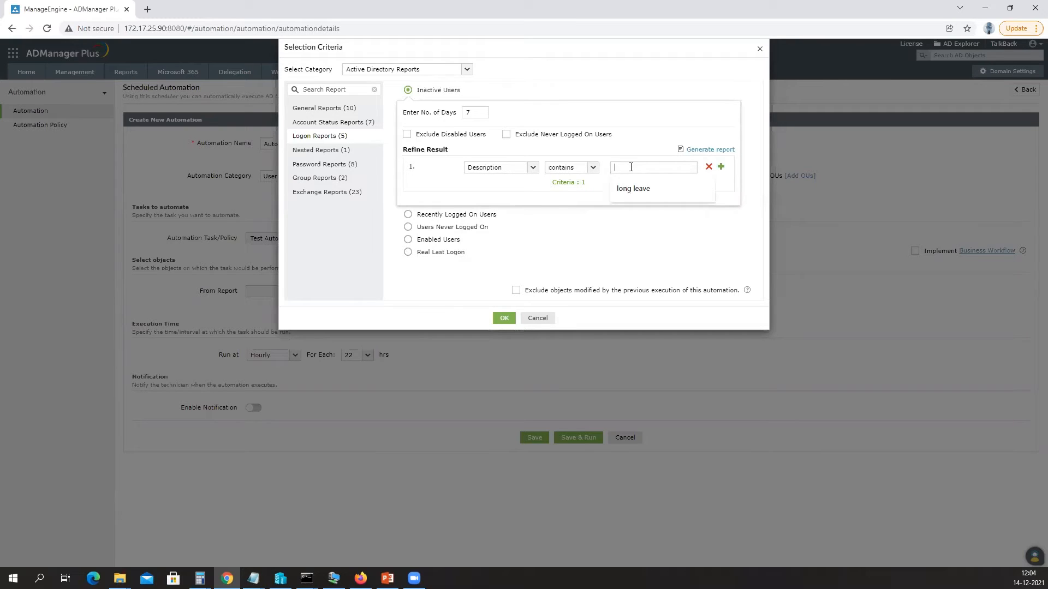
left_click(625, 191)
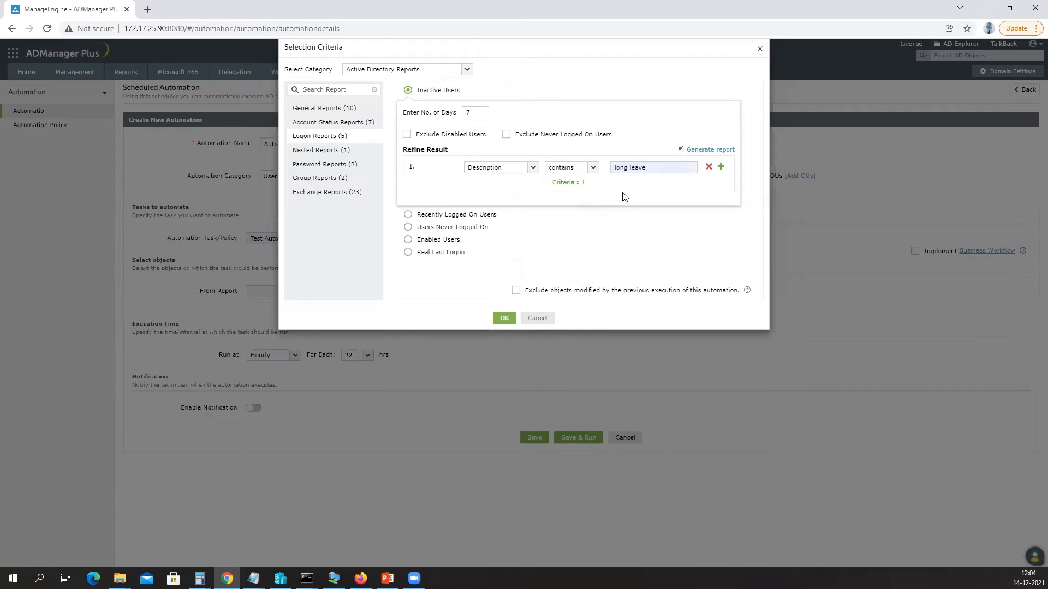
double_click(468, 112)
type("90")
left_click(501, 318)
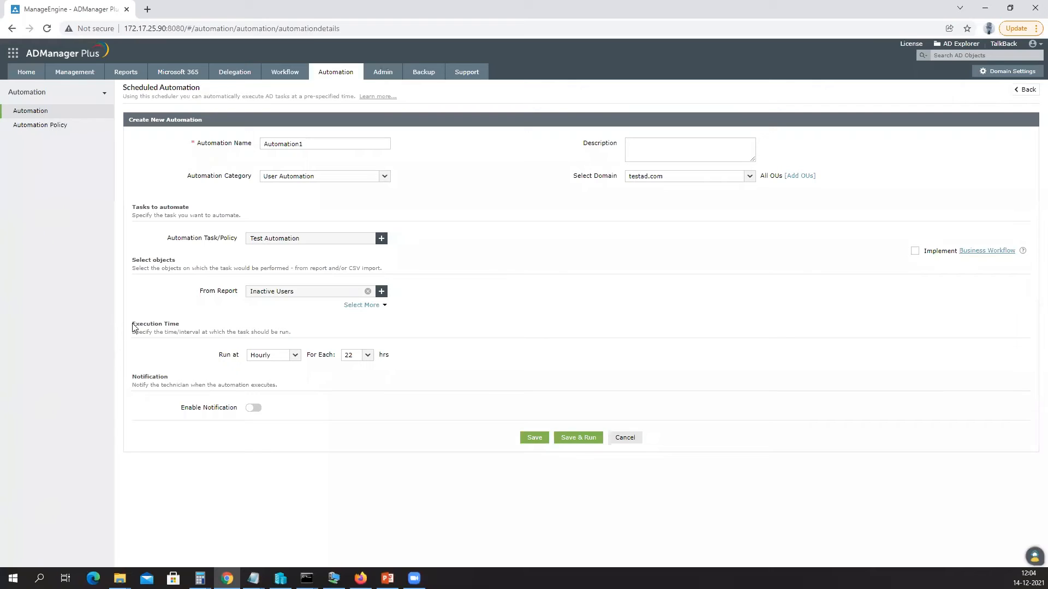
Save Automation1 to run every 22 hours, then return to the Business Workflow page.
left_click_drag(136, 323, 169, 324)
left_click_drag(926, 253, 992, 254)
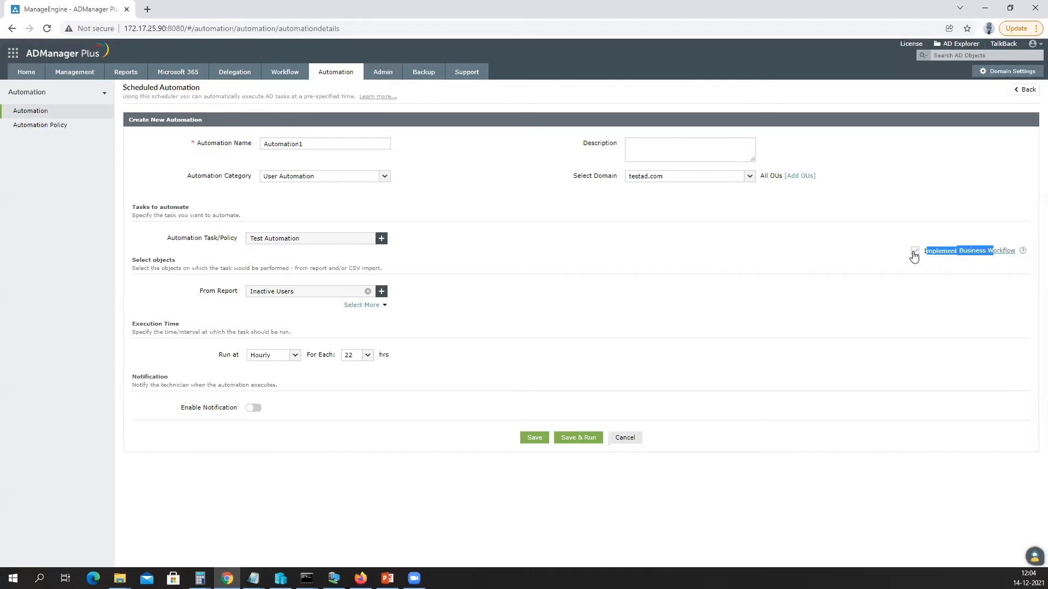
left_click(535, 439)
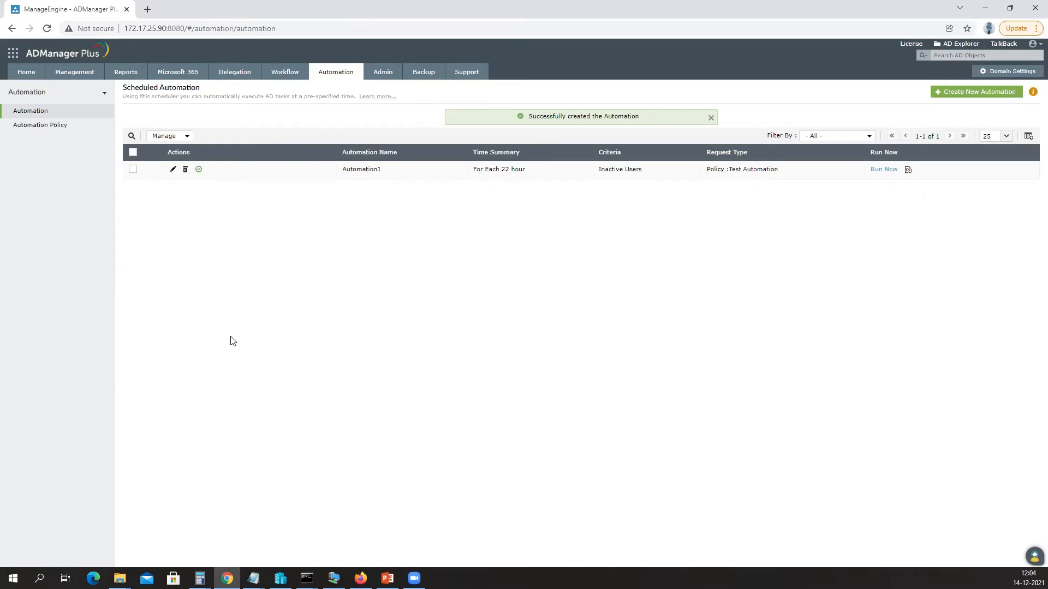
left_click(283, 69)
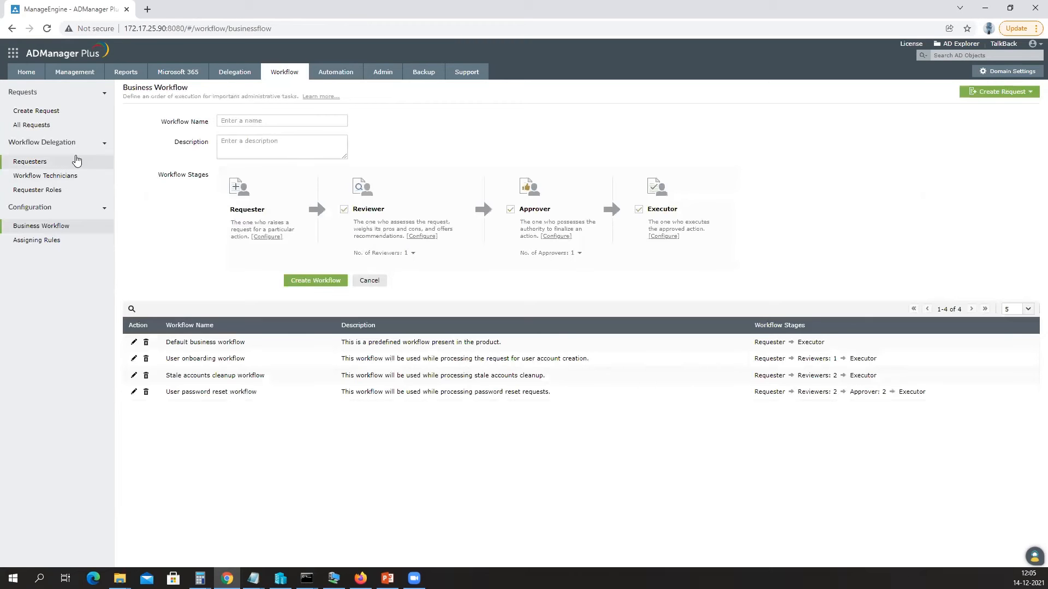
Check the All Requests list, then move to the Admin tab's Customize Naming Formats page.
left_click(33, 125)
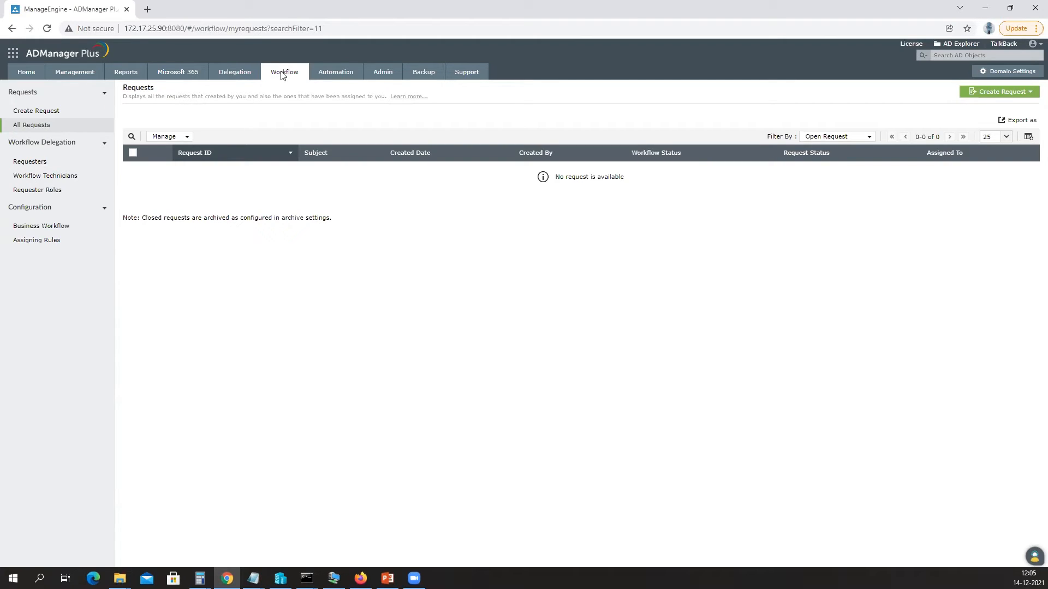
left_click(383, 72)
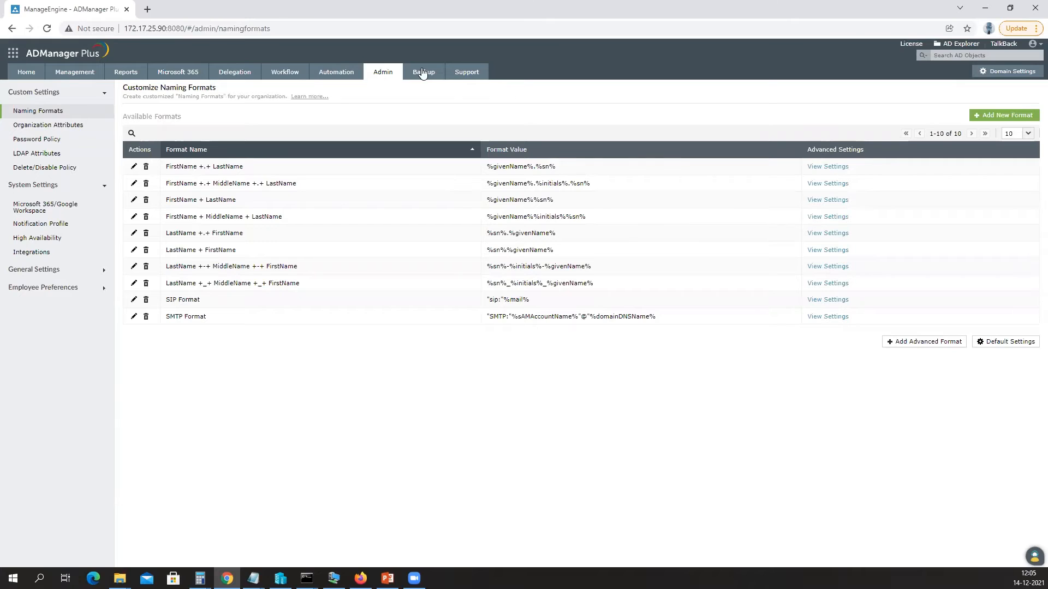
Show the Integration Settings page with ServiceNow, Zendesk, Jira, Workday and Splunk options.
left_click(47, 253)
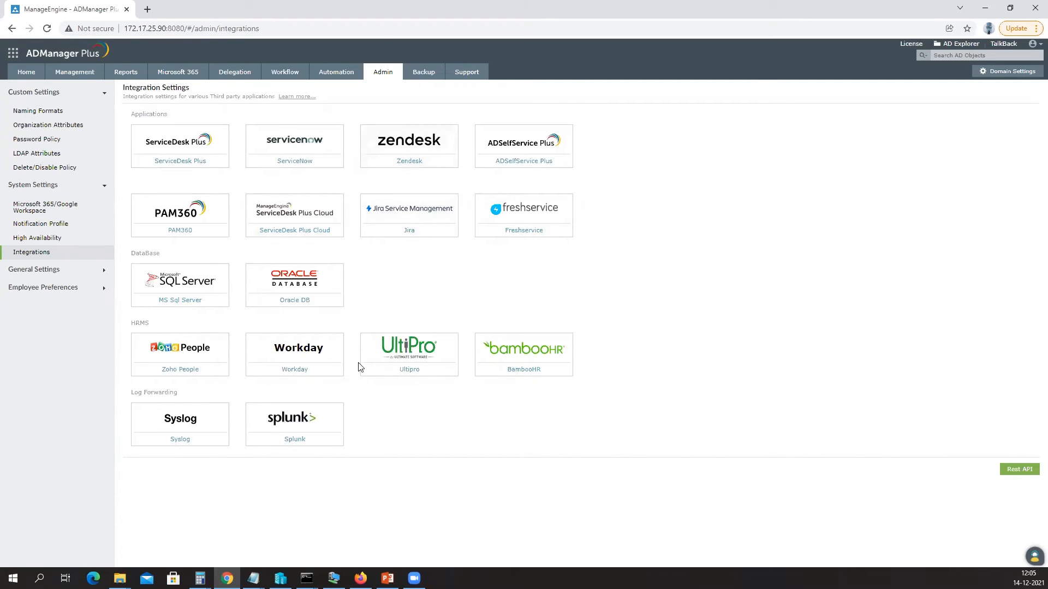
left_click_drag(135, 325, 151, 325)
left_click_drag(131, 254, 168, 257)
Start a new scheduled automation with Create Users as its task.
left_click(335, 77)
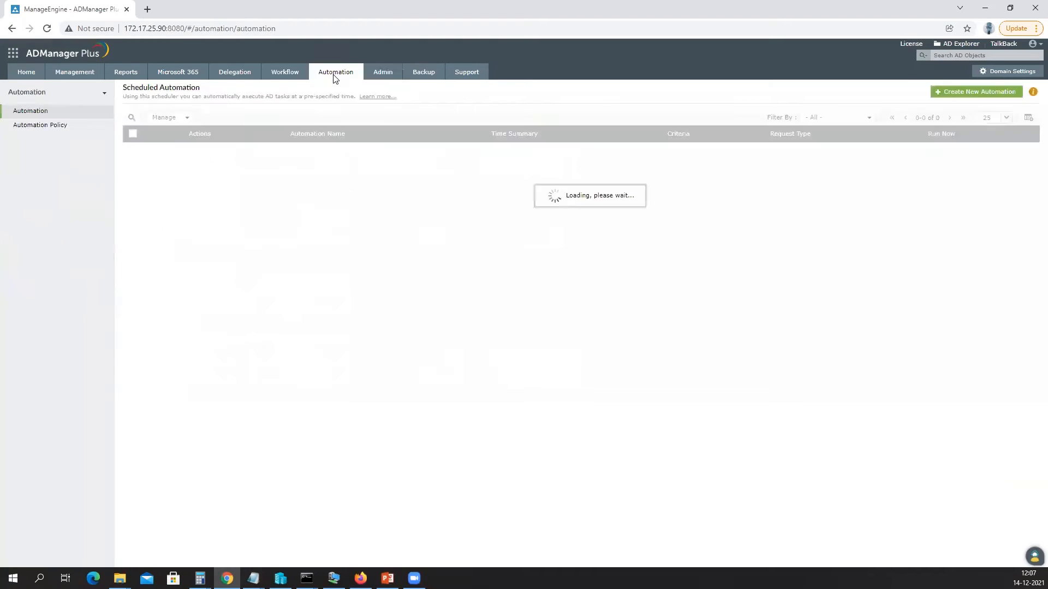
left_click(971, 92)
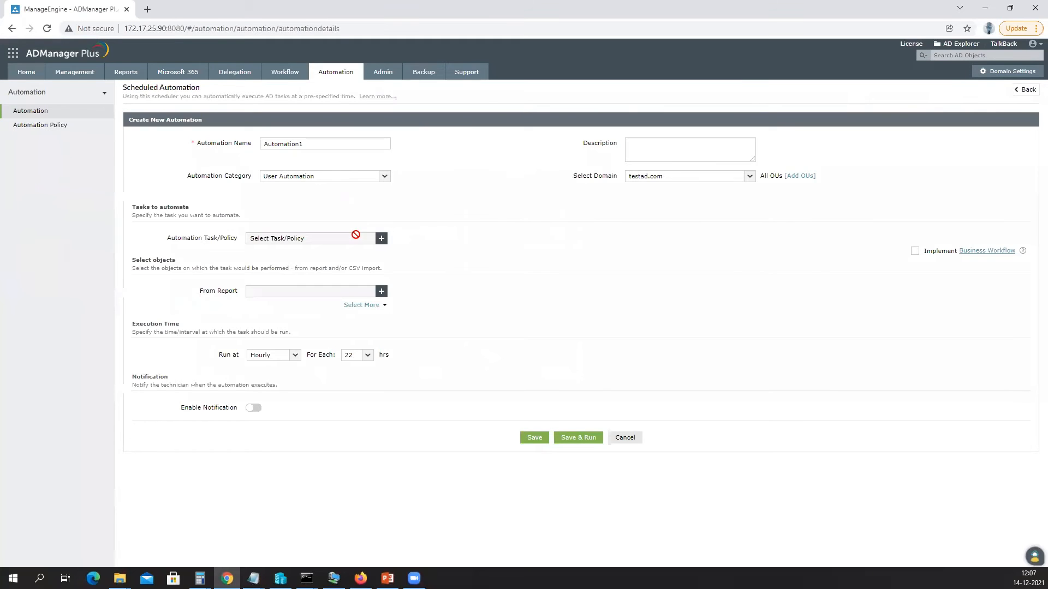
left_click(381, 238)
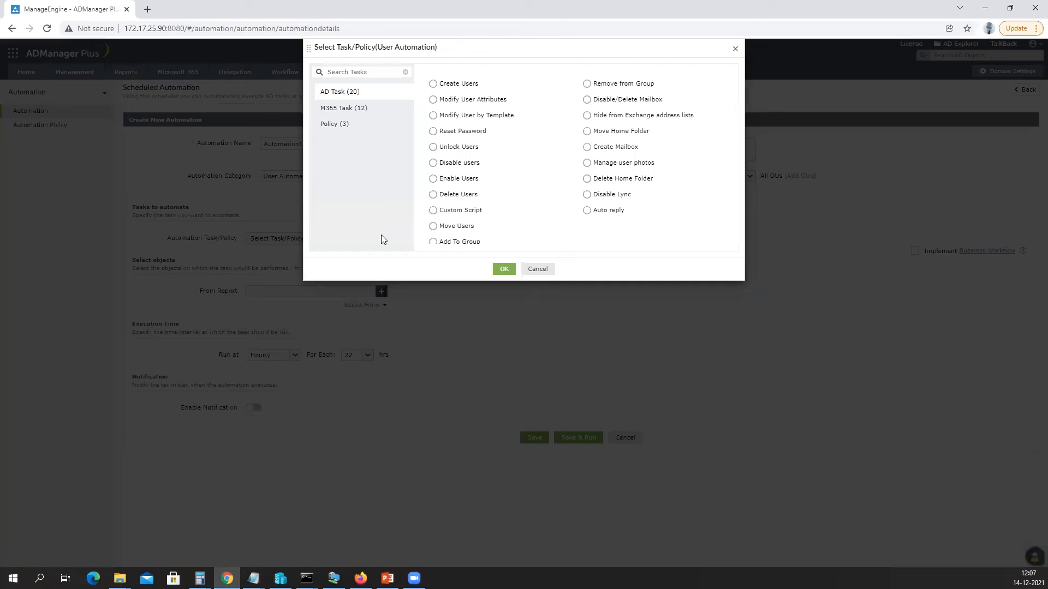
left_click(433, 84)
left_click(504, 268)
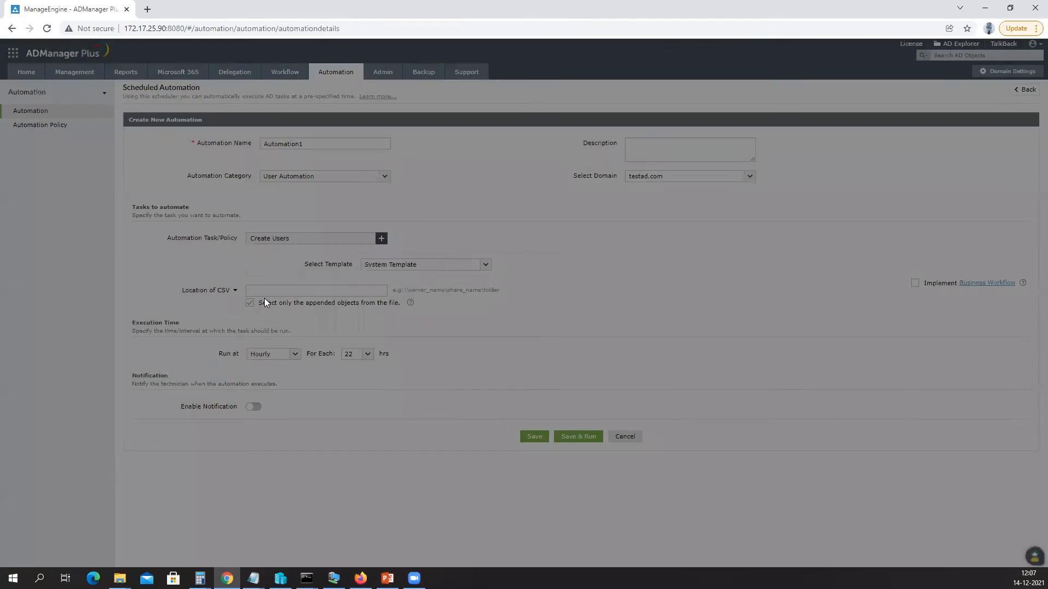
Choose the Mobile User Creation template and MS SQL Server data source, then return to Admin.
left_click(397, 266)
left_click(395, 292)
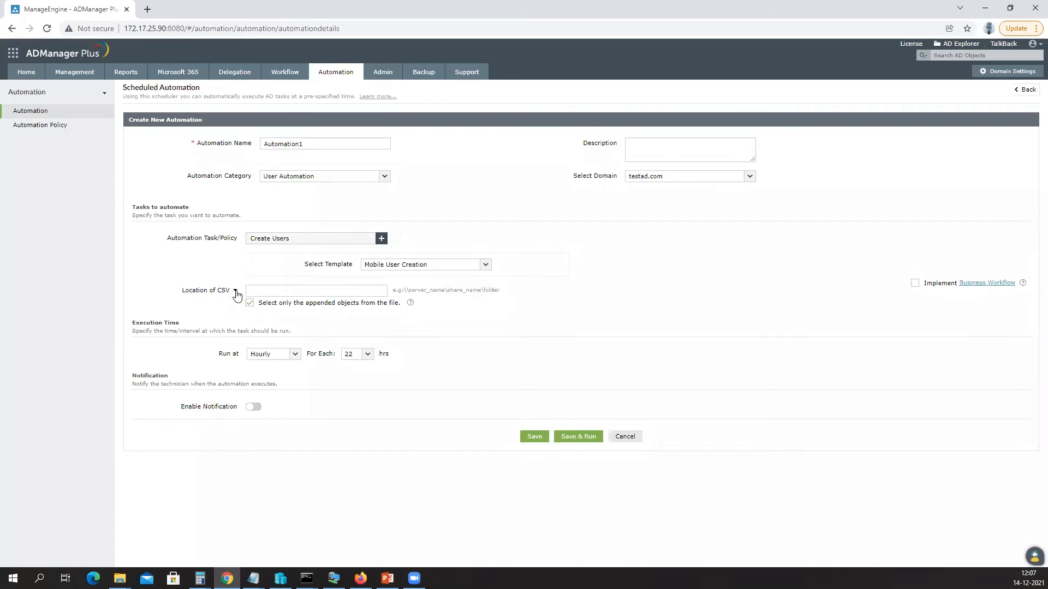
left_click(235, 291)
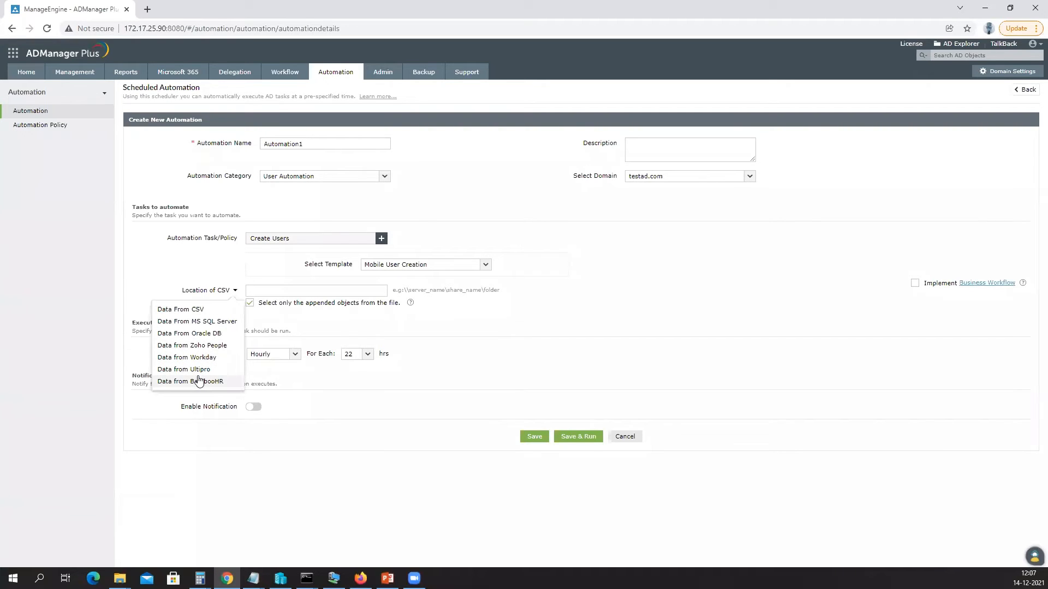
left_click(206, 322)
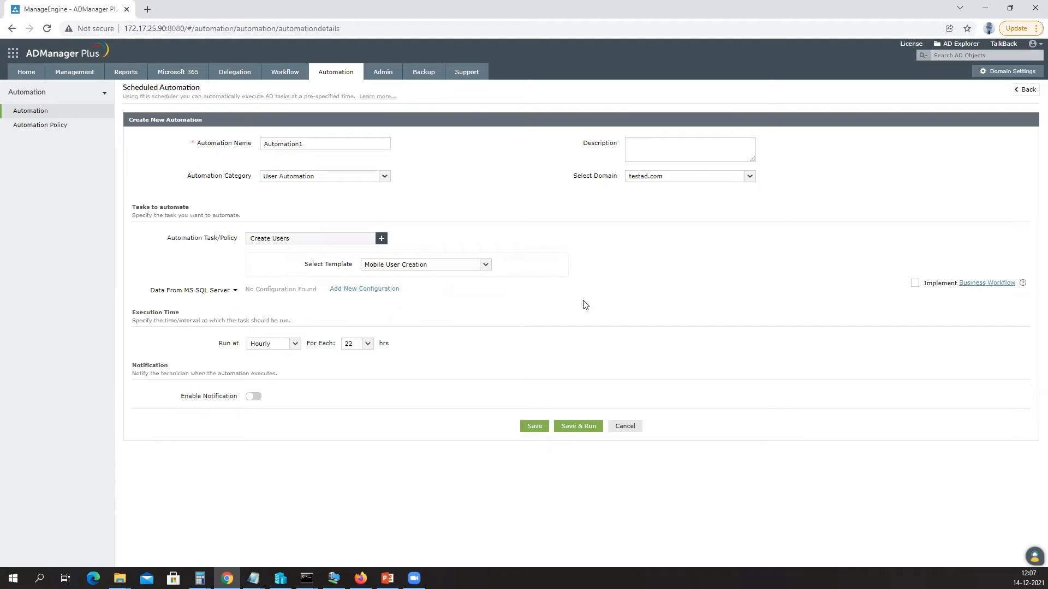
left_click(384, 72)
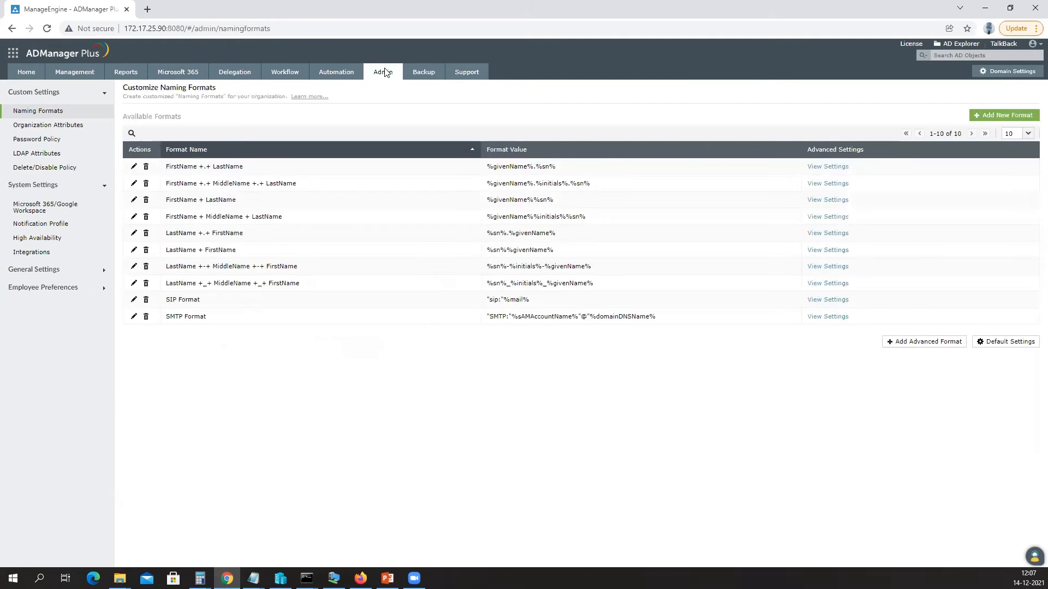
Open the Integrations settings from the ADManager Plus Admin sidebar.
left_click(43, 254)
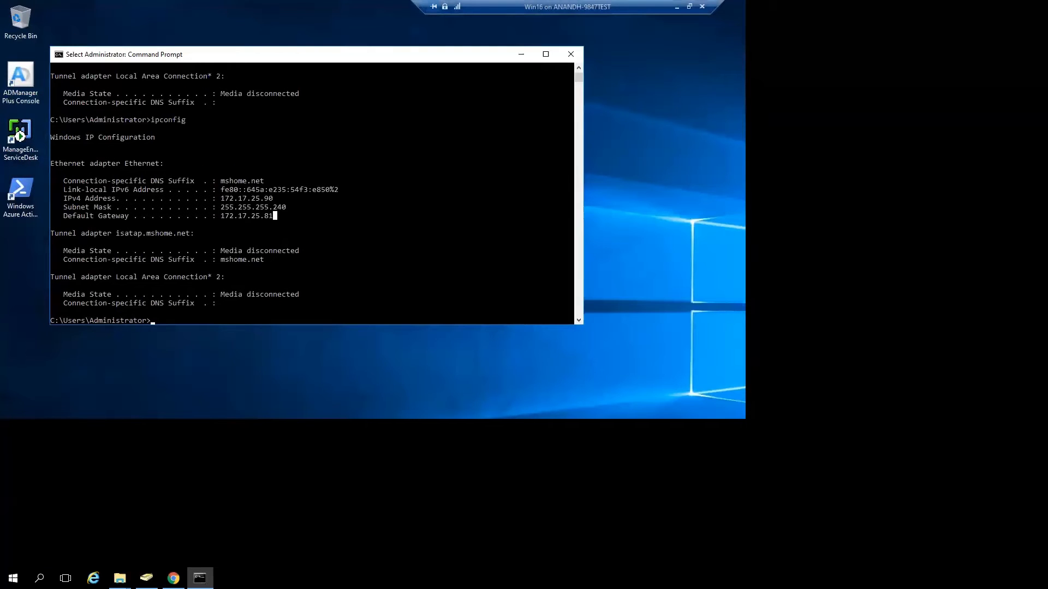
Restore the remote session to full screen and bring the server's Downloads folder to the front.
double_click(552, 7)
double_click(444, 63)
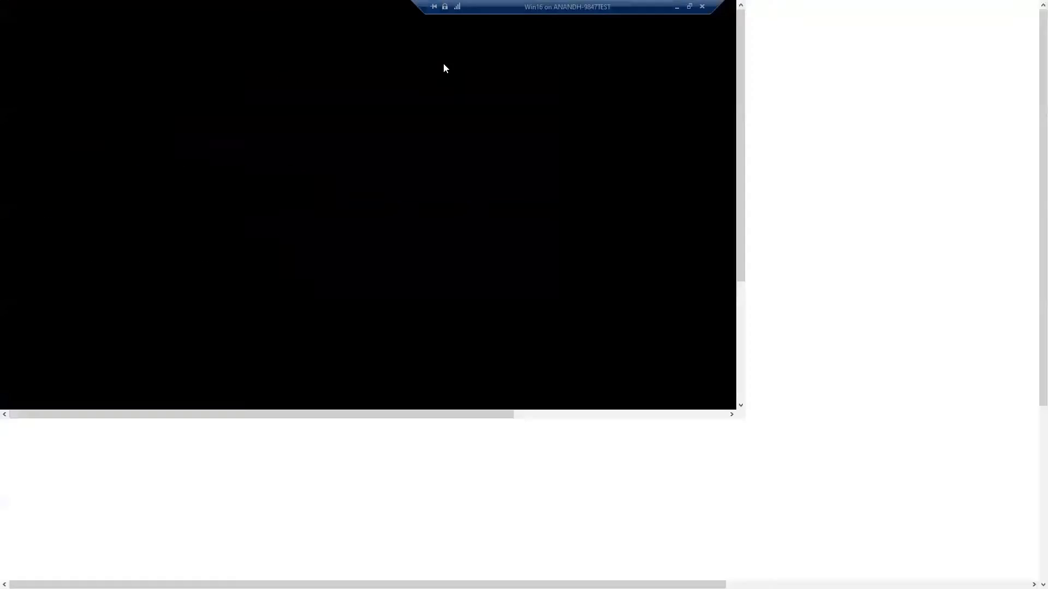
left_click(520, 58)
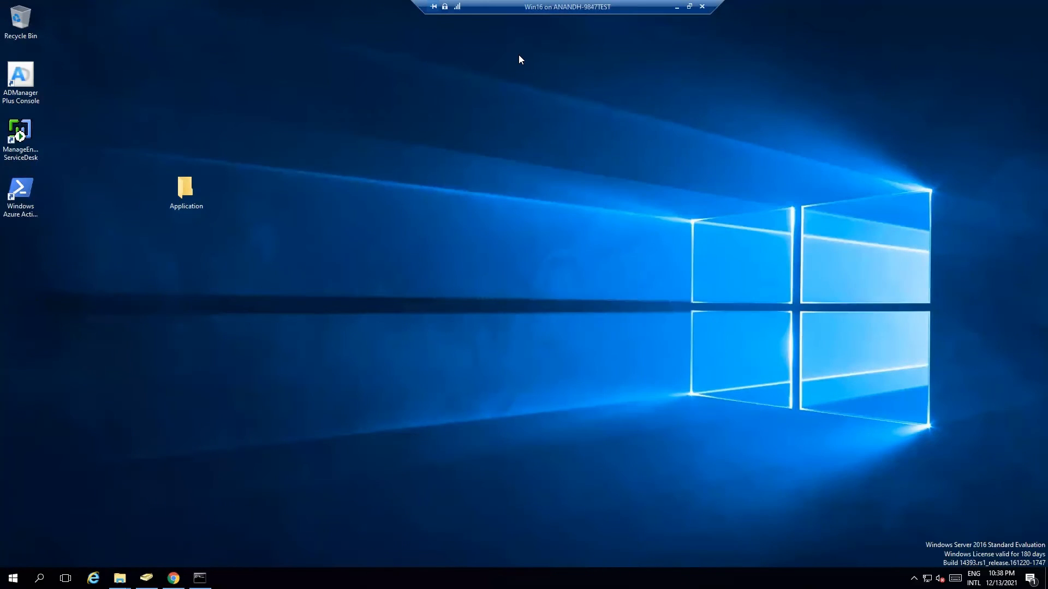
mouse_move(120, 578)
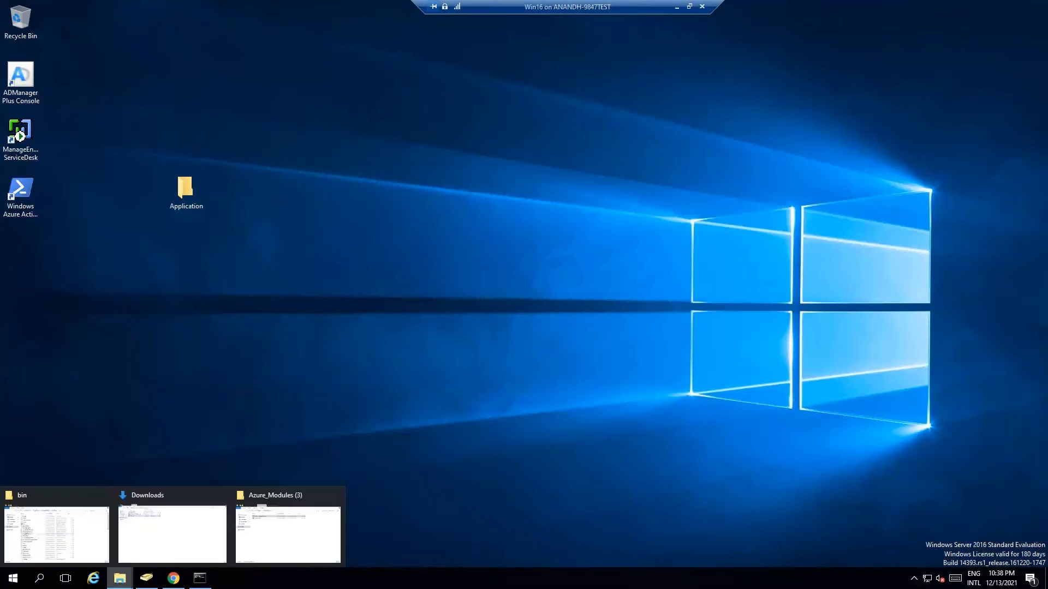
left_click(258, 540)
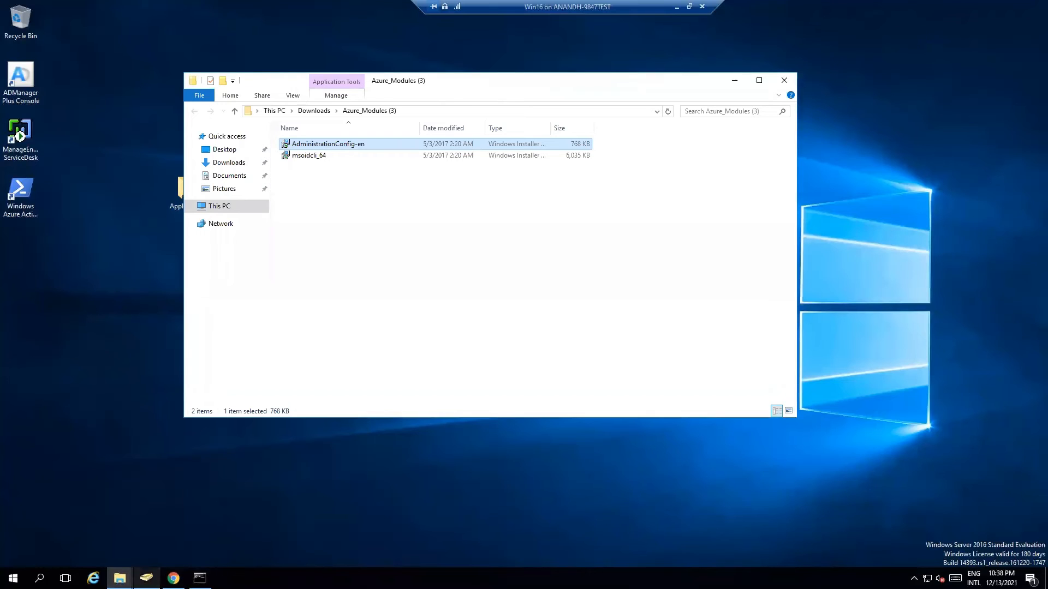
mouse_move(120, 578)
left_click(169, 542)
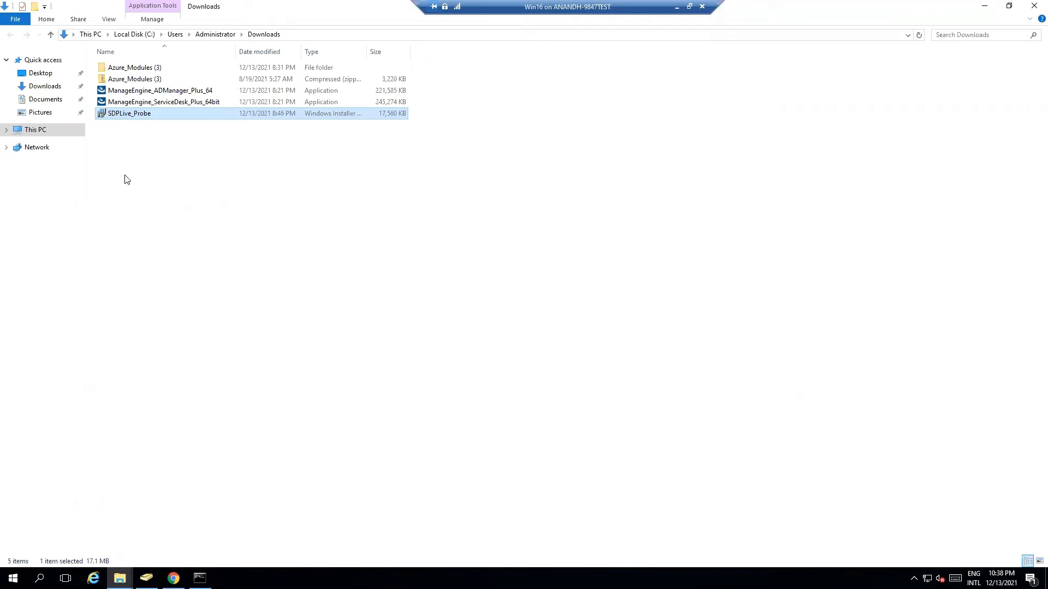
Install the SDP On-Demand Probe from the SDPLive_Probe package and close the finished installer.
right_click(137, 115)
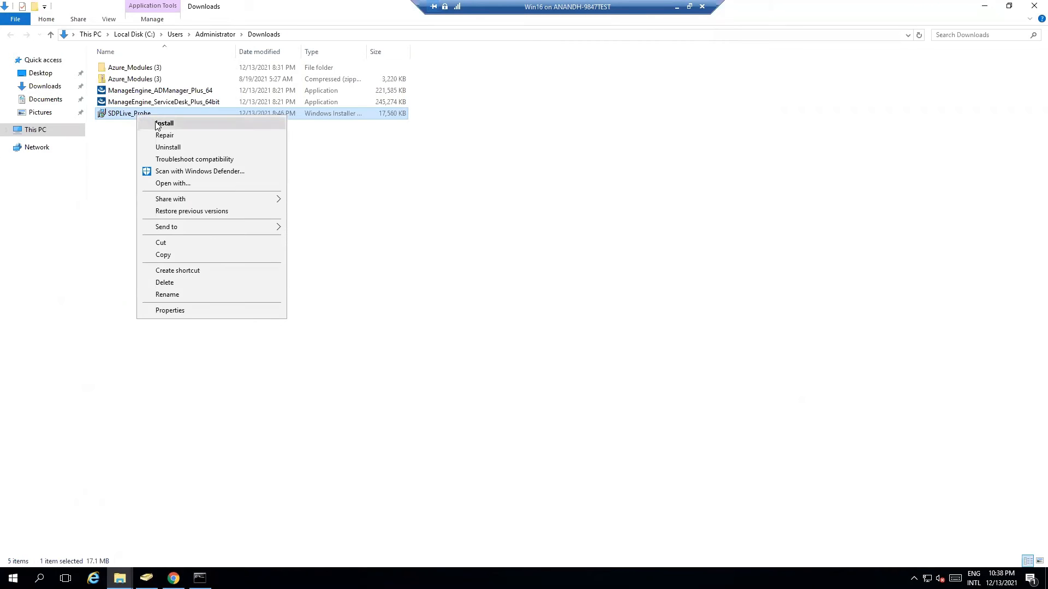
left_click(158, 123)
left_click(629, 382)
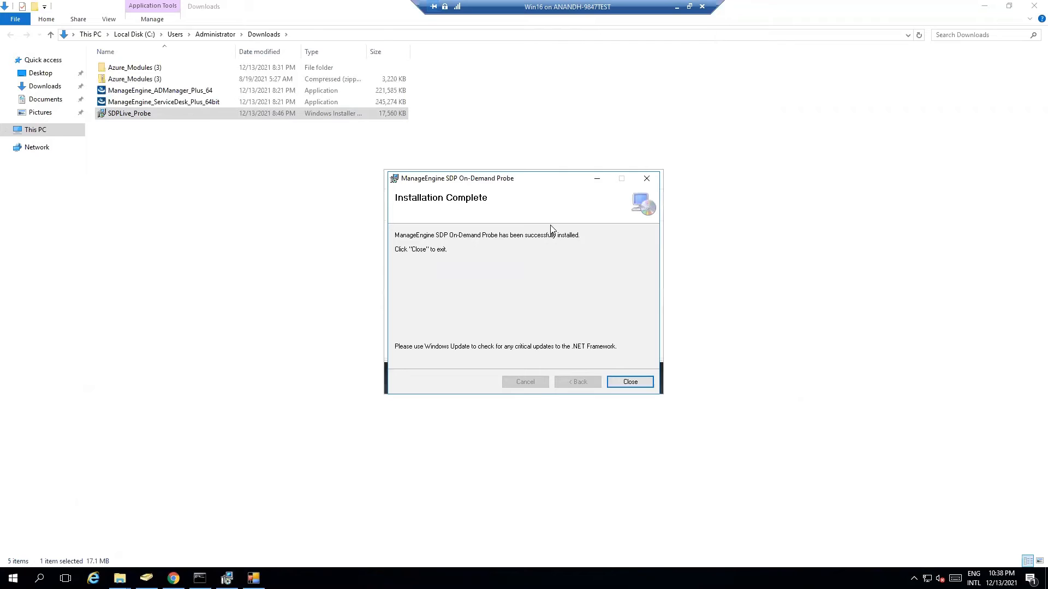
left_click(628, 381)
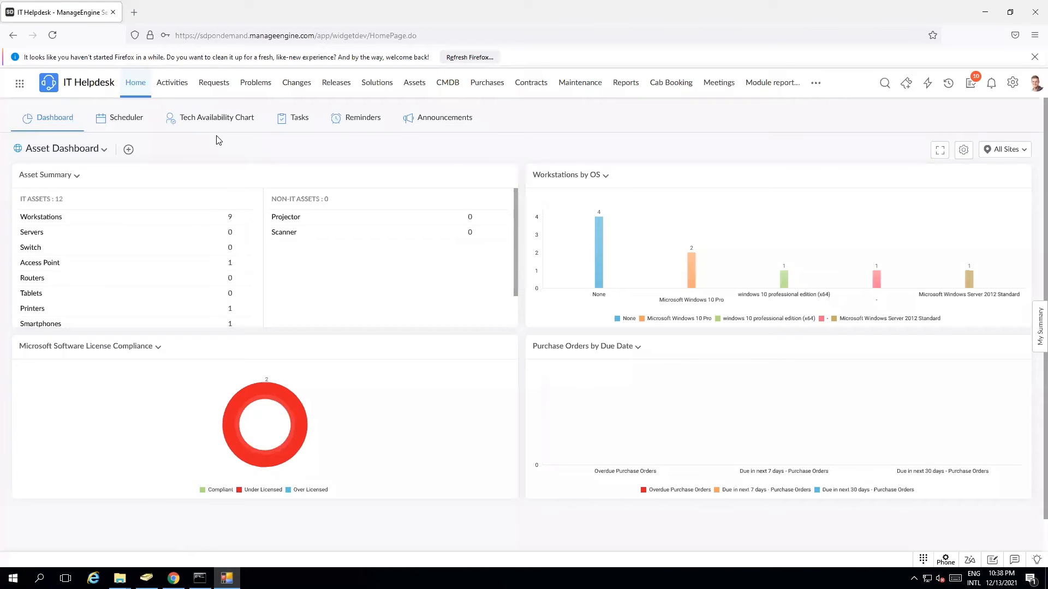
Search ServiceDesk Plus Setup for 'probe' and open the Probe page under Probes & Discovery.
left_click(134, 88)
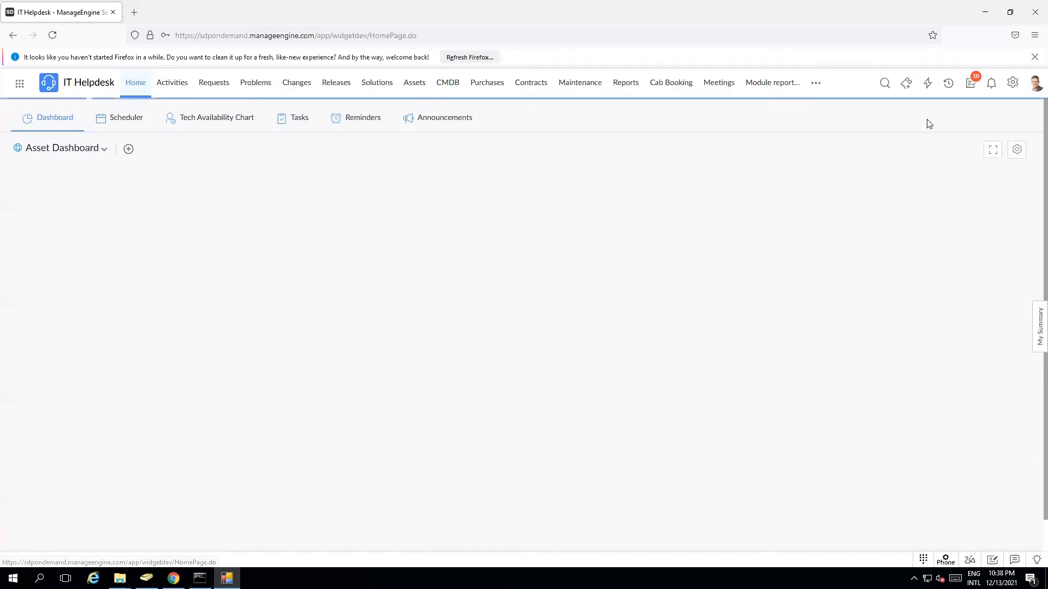
left_click(1013, 84)
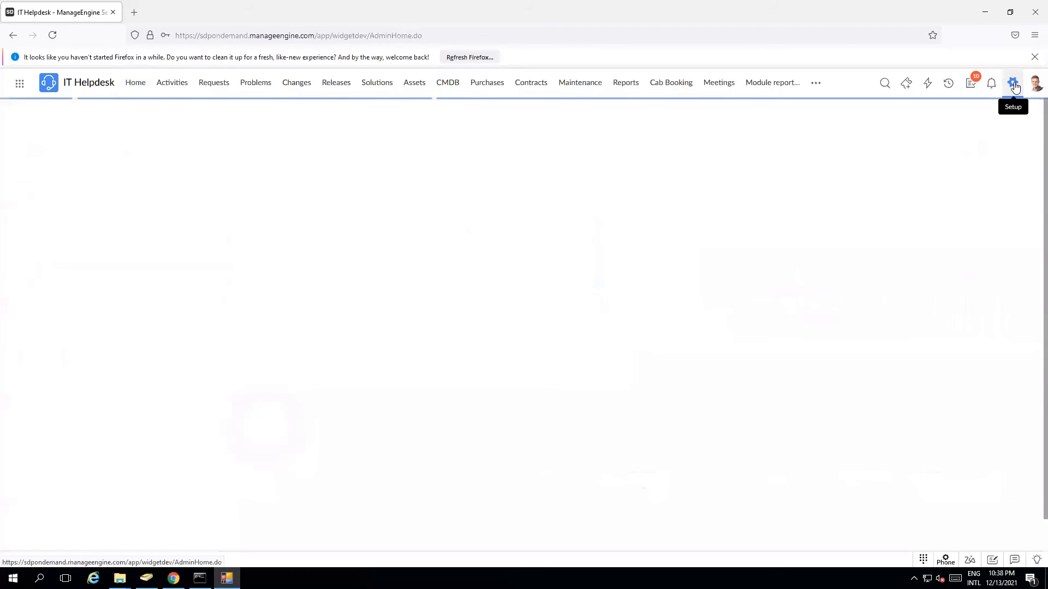
left_click(471, 128)
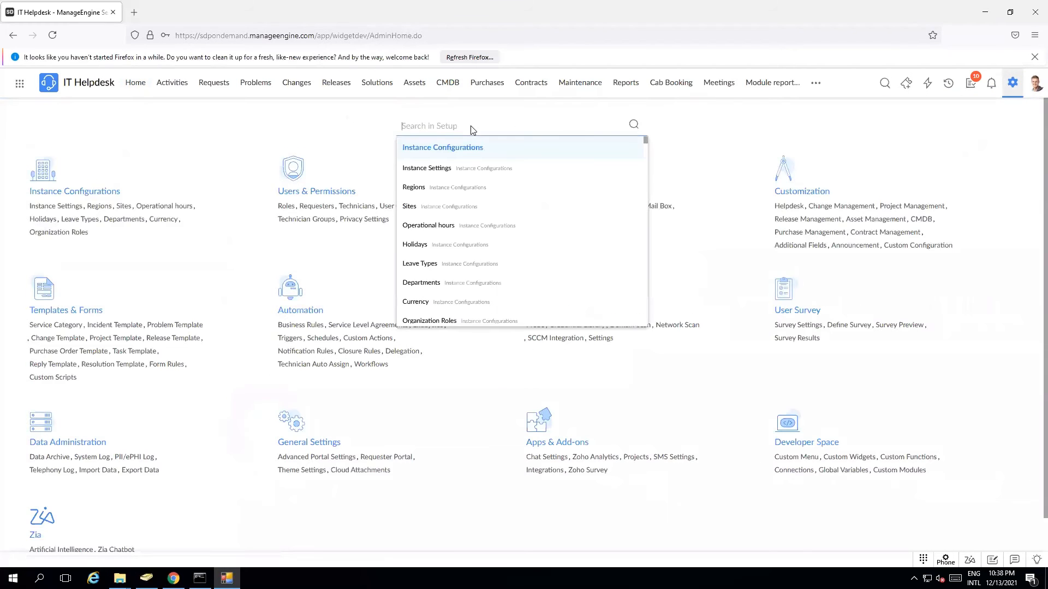
type("probe")
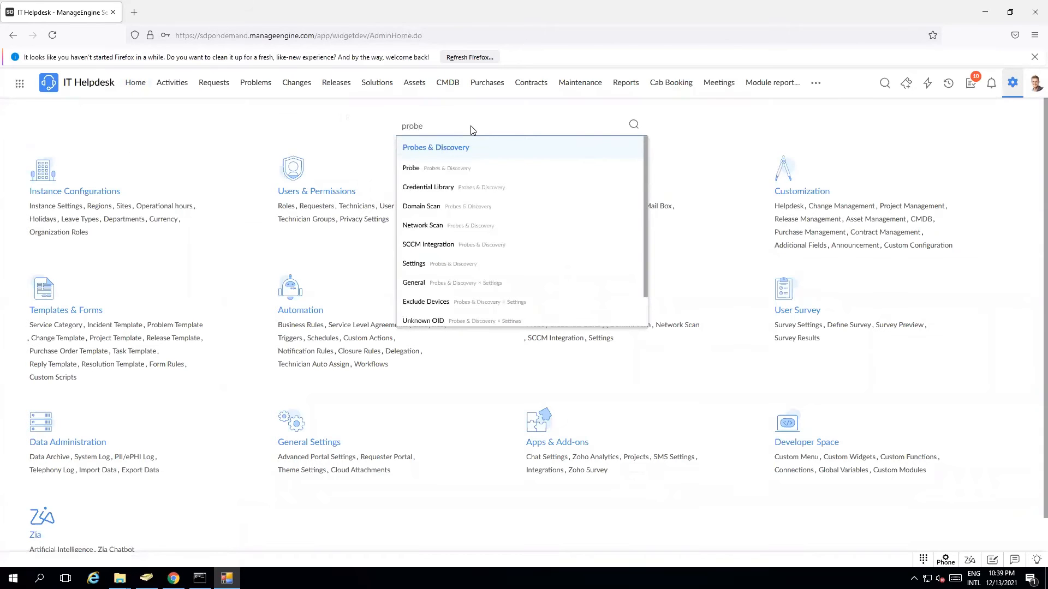
left_click(450, 169)
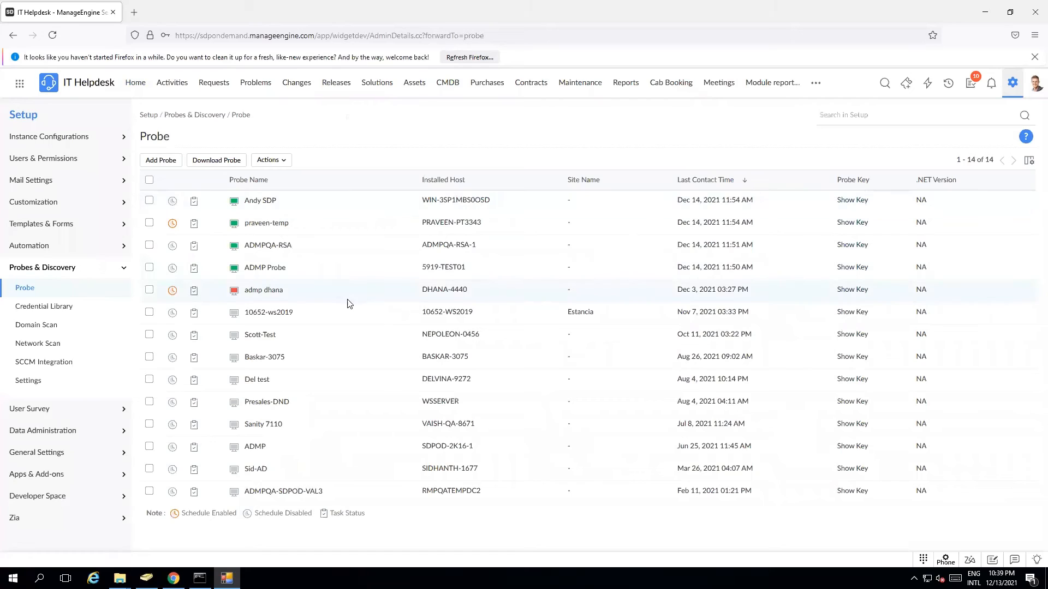
left_click(231, 161)
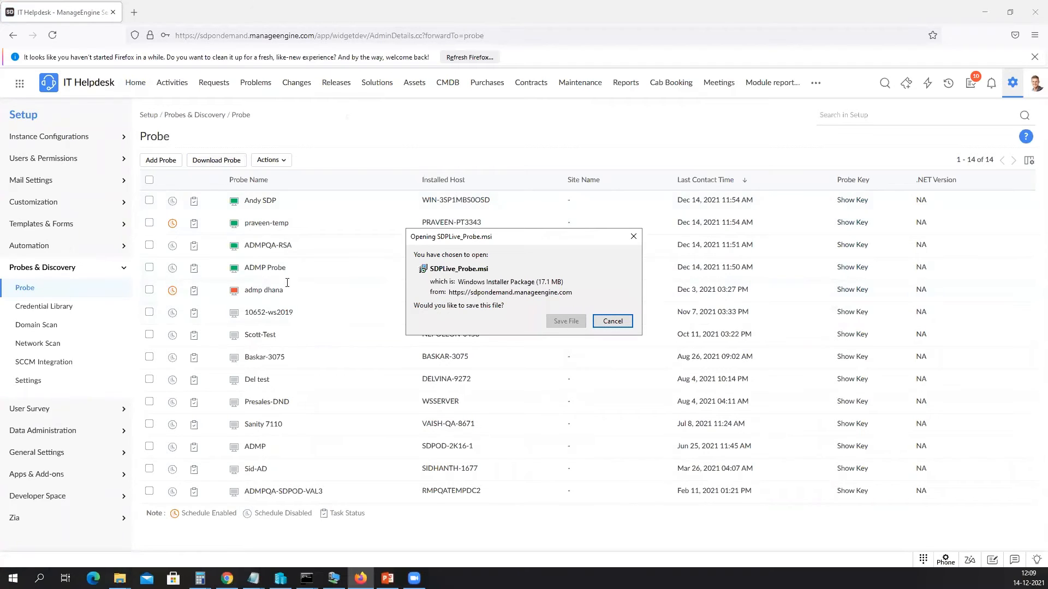
left_click(612, 322)
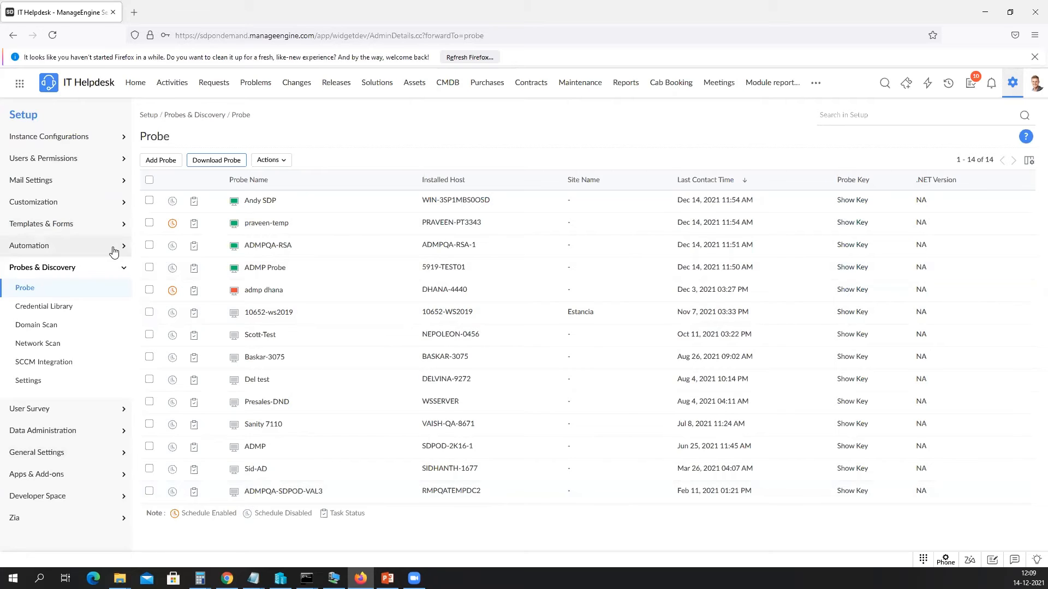
Start a new probe named Test and assign it to site 123476.
left_click(160, 163)
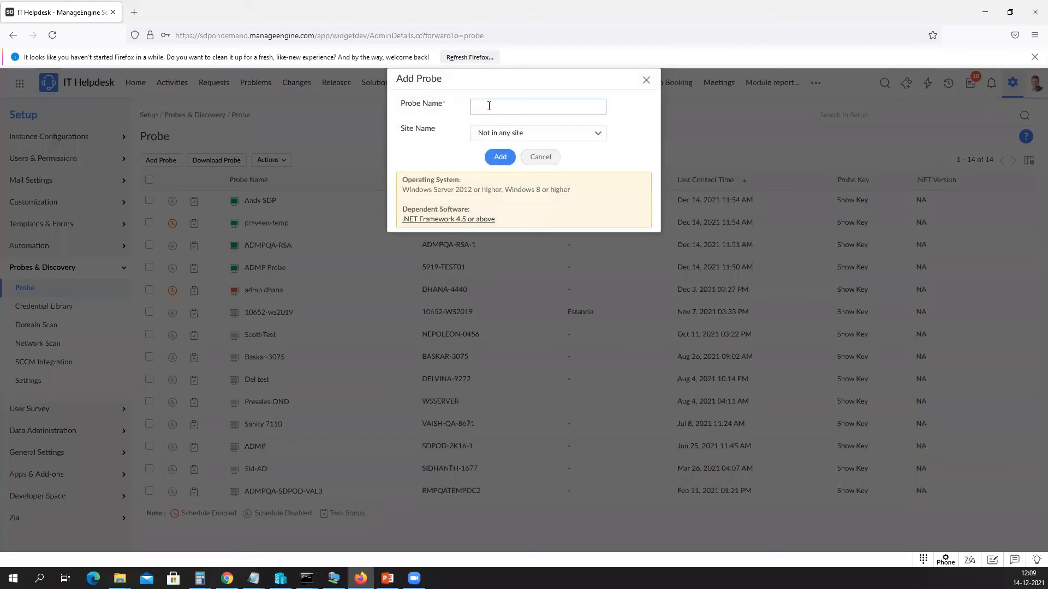
type("est")
left_click(506, 135)
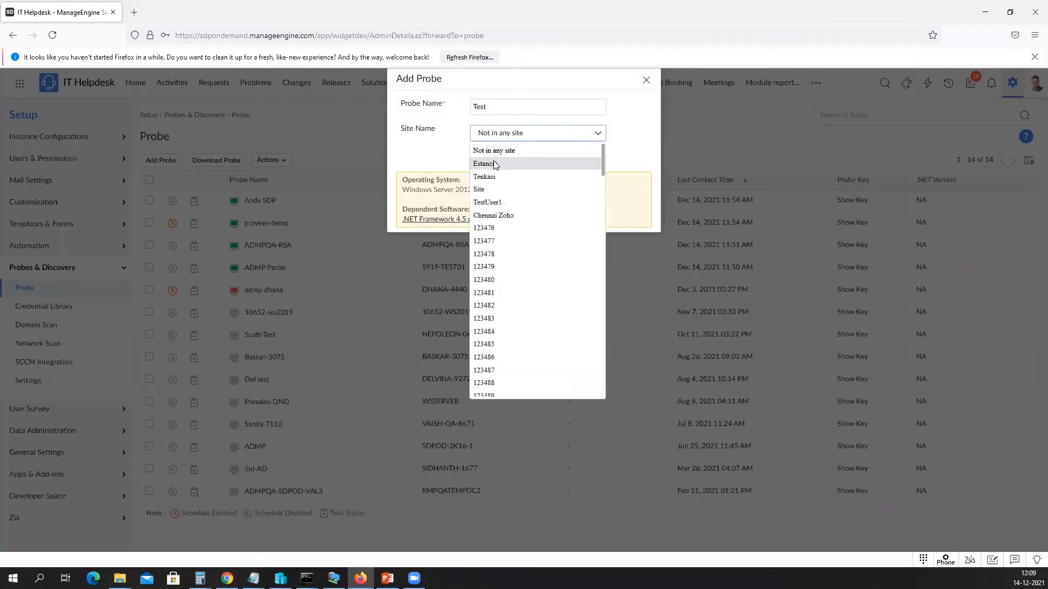
left_click(482, 228)
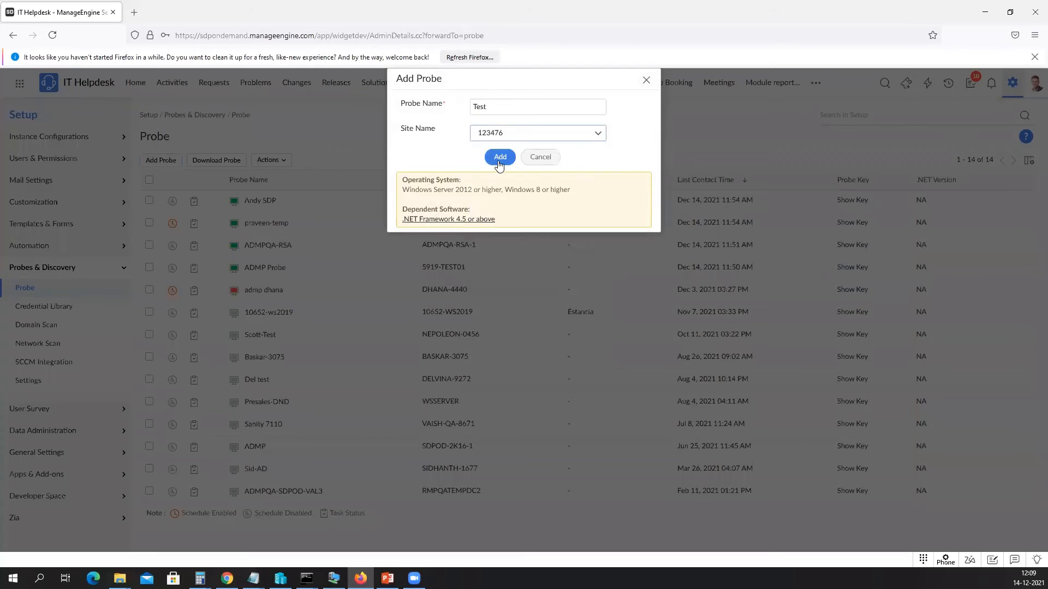
Add the Test probe and copy its key from the Probe list.
left_click(498, 157)
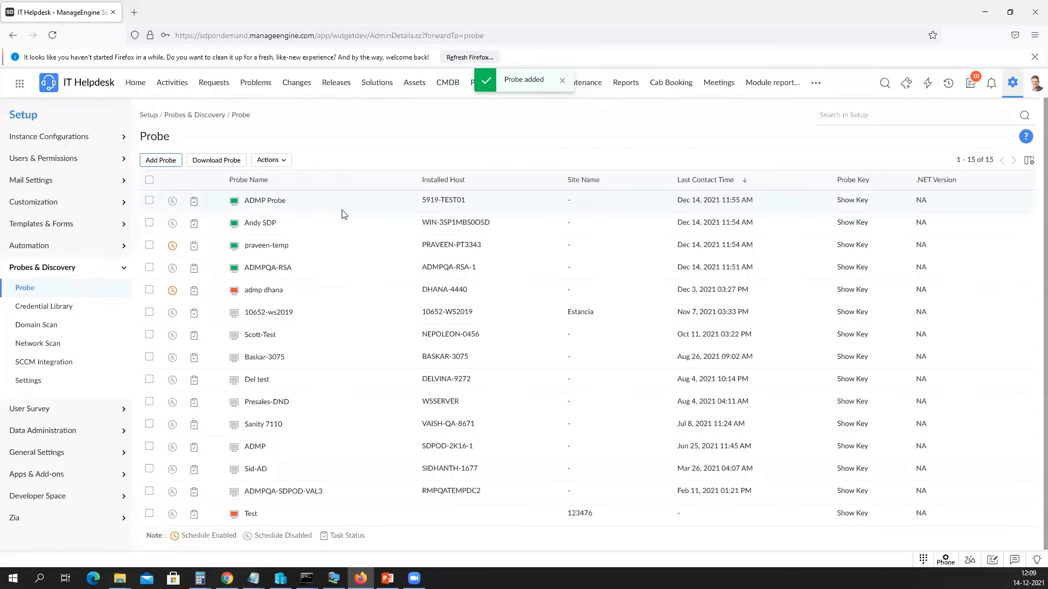
double_click(246, 514)
left_click(845, 514)
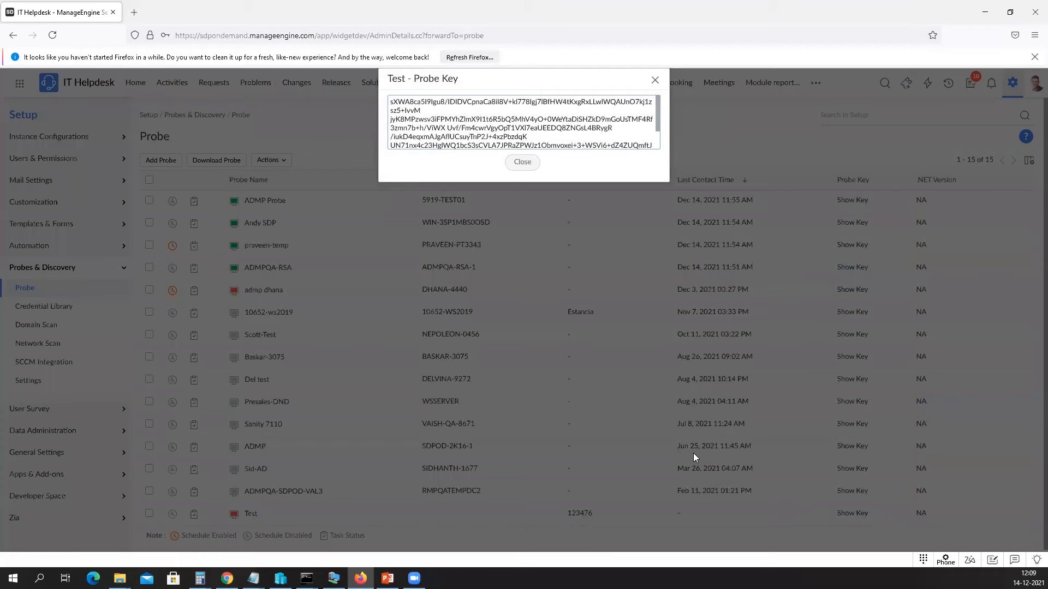
left_click_drag(390, 102, 604, 138)
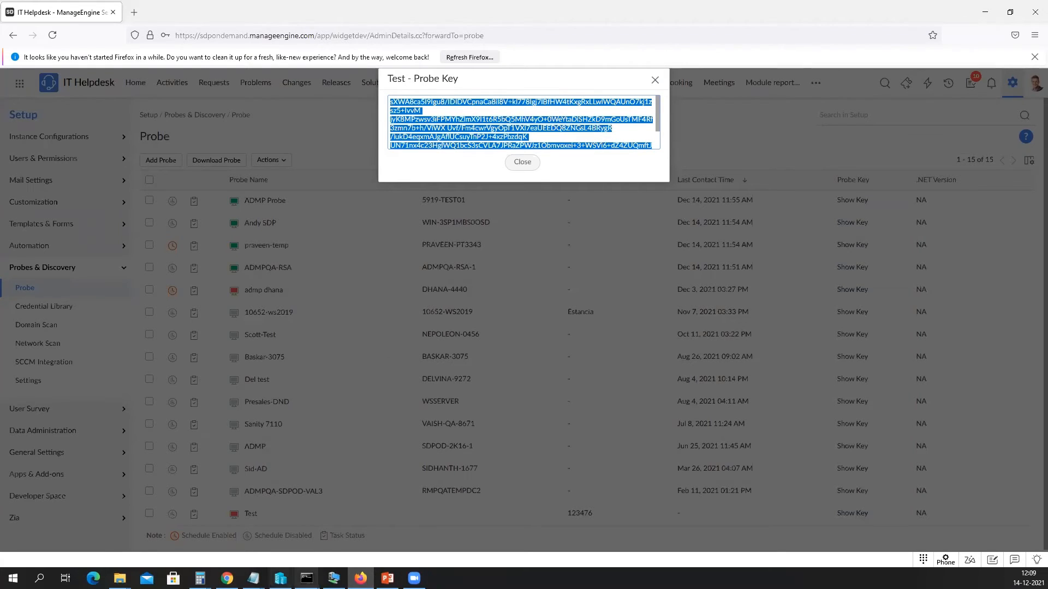
Paste the probe key into the server's Register Probe window, then close the key dialog.
left_click(306, 578)
left_click(455, 234)
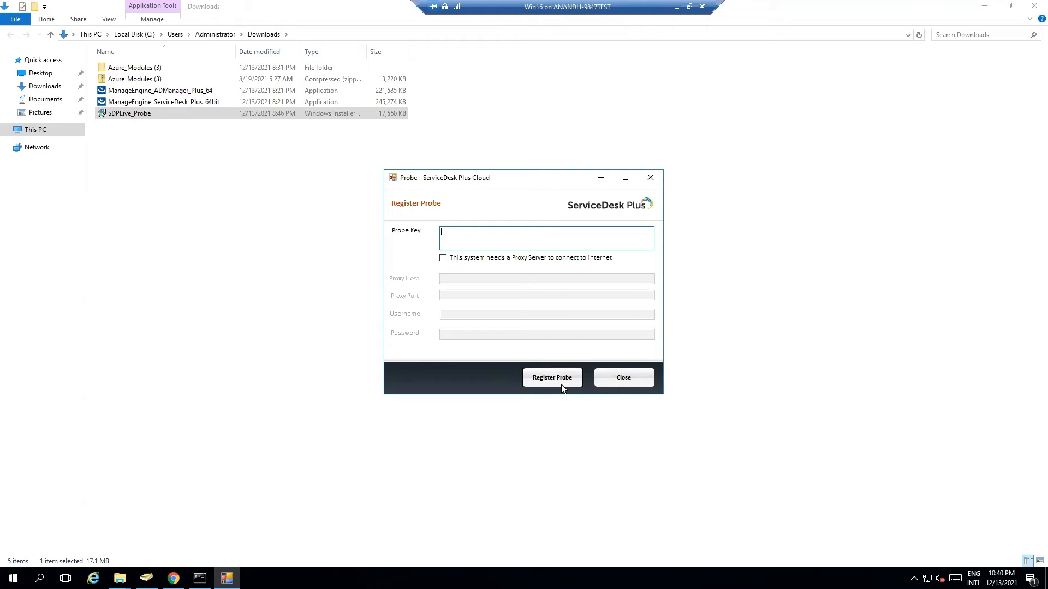
left_click(677, 7)
left_click(538, 162)
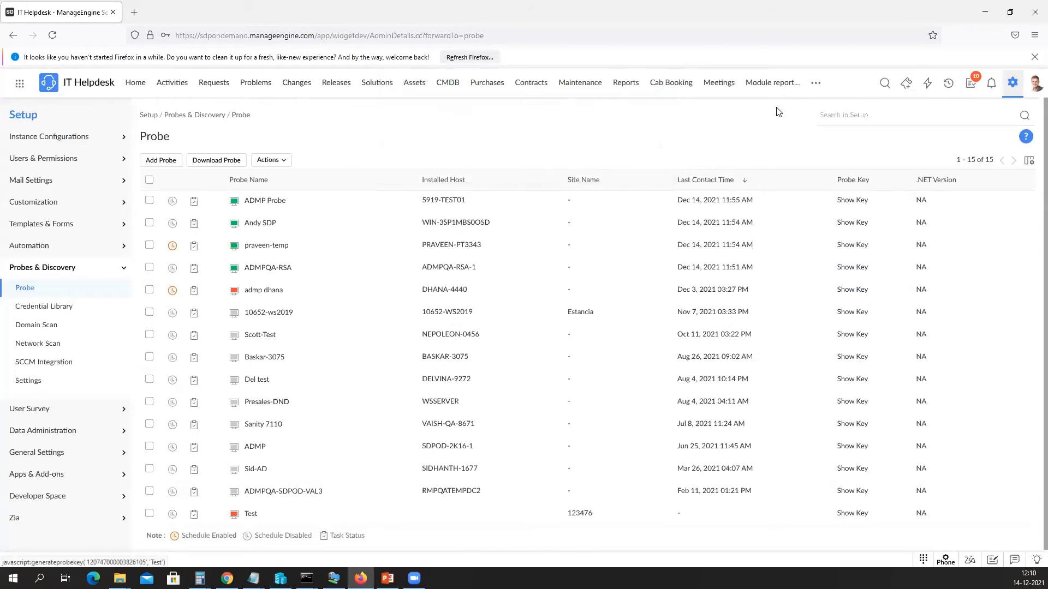
mouse_move(813, 88)
left_click(782, 183)
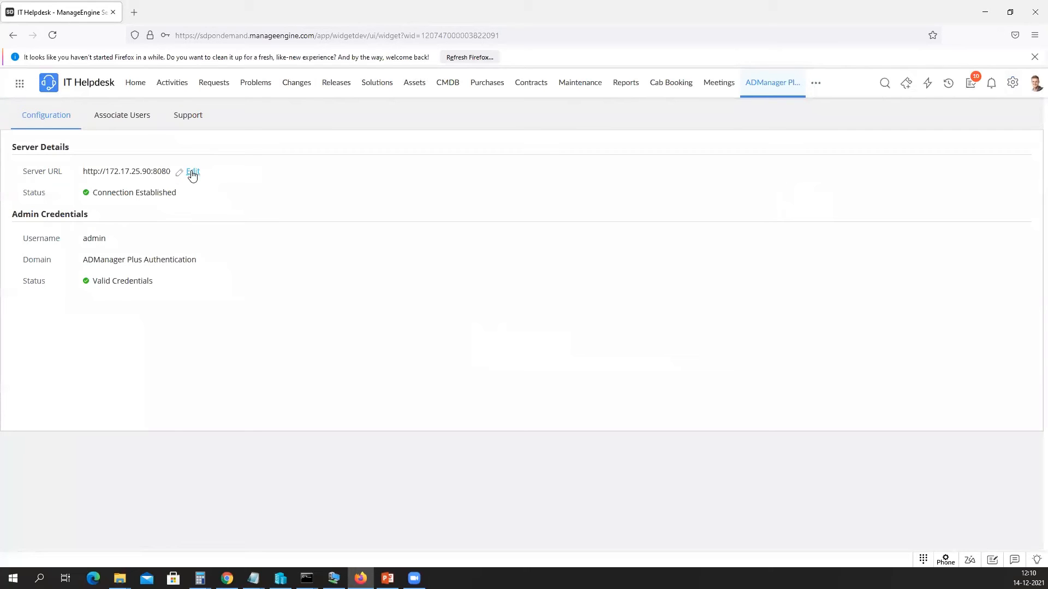
left_click(192, 174)
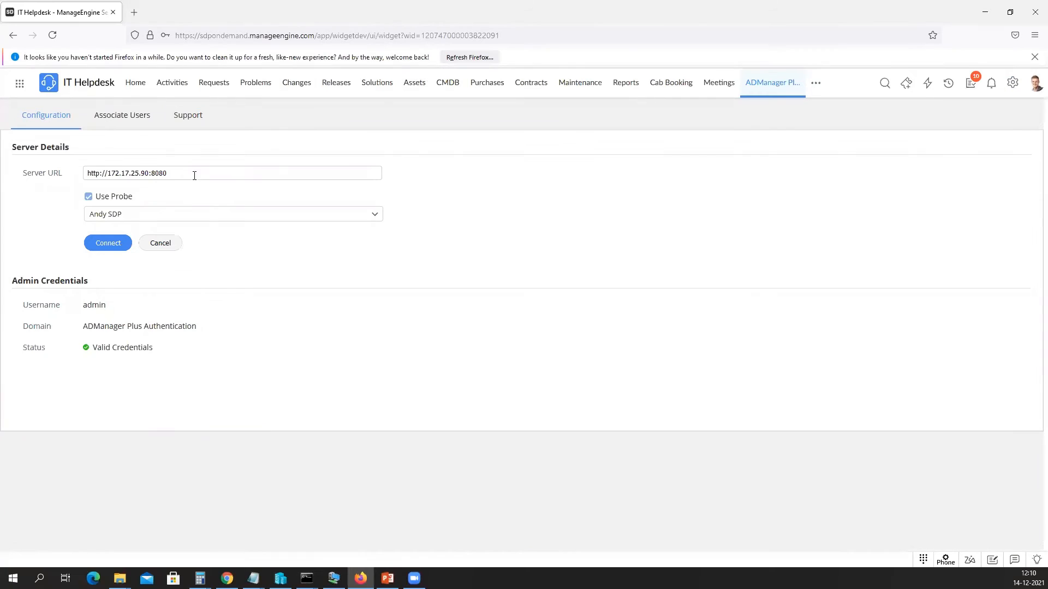
left_click_drag(194, 173, 40, 181)
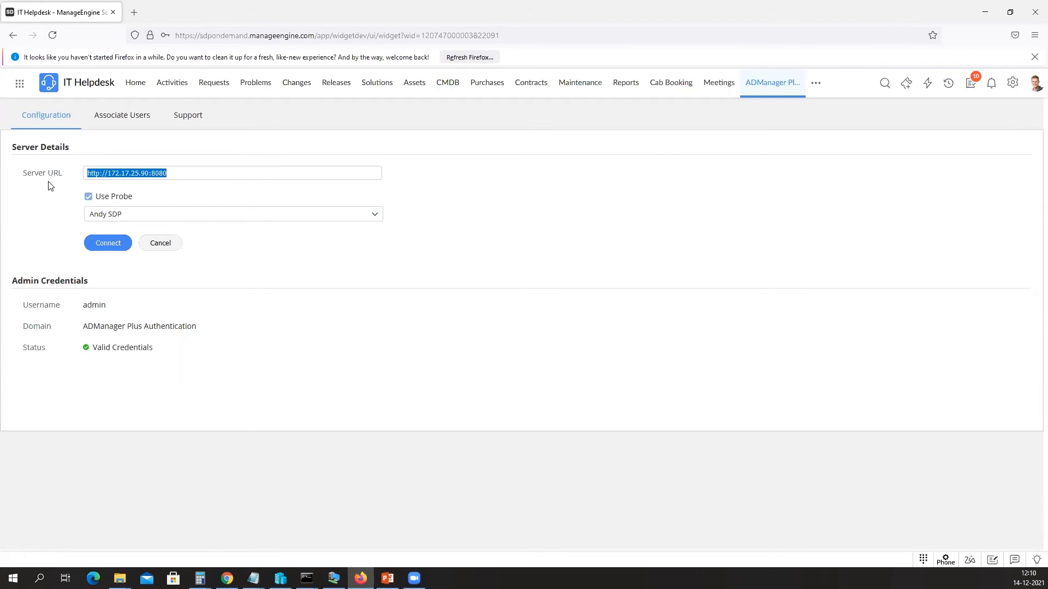
left_click(124, 215)
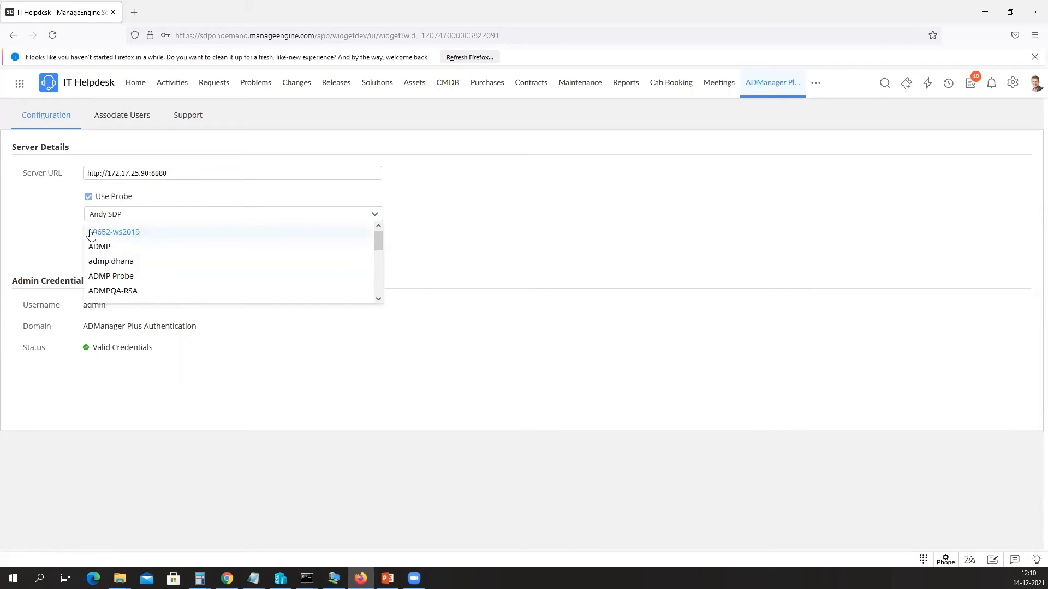
scroll(137, 252, "down", 6)
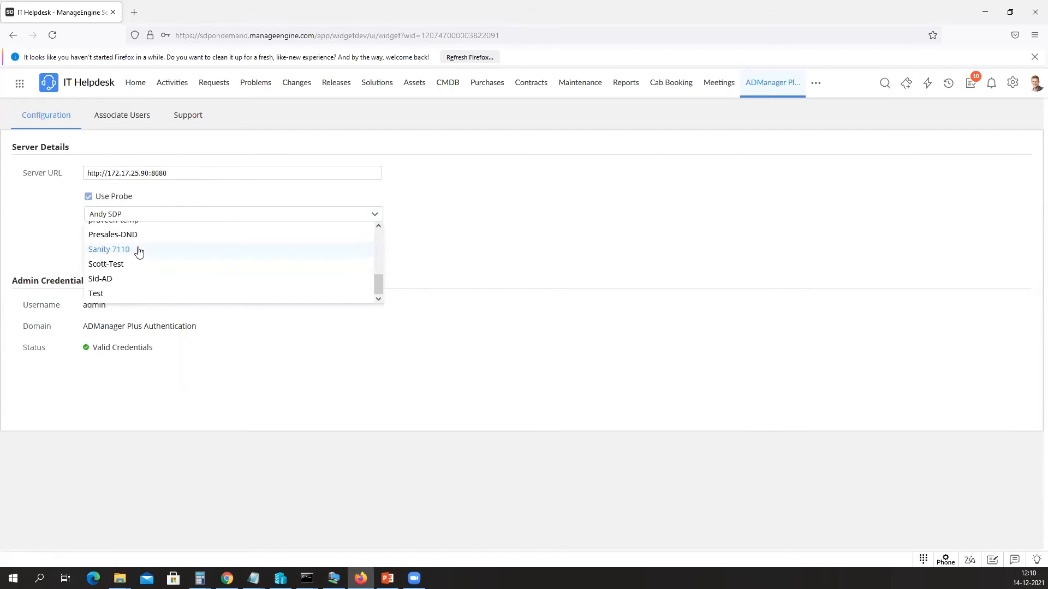
scroll(138, 252, "up", 6)
left_click(67, 227)
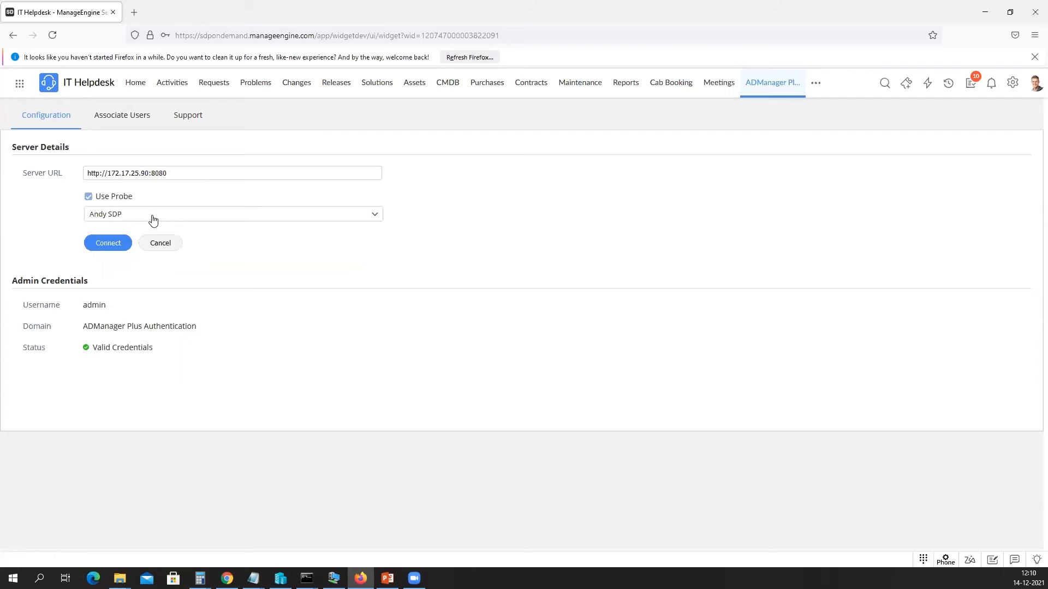
left_click(114, 249)
Save the server connection details and cancel the admin credentials edit without changes.
left_click(157, 243)
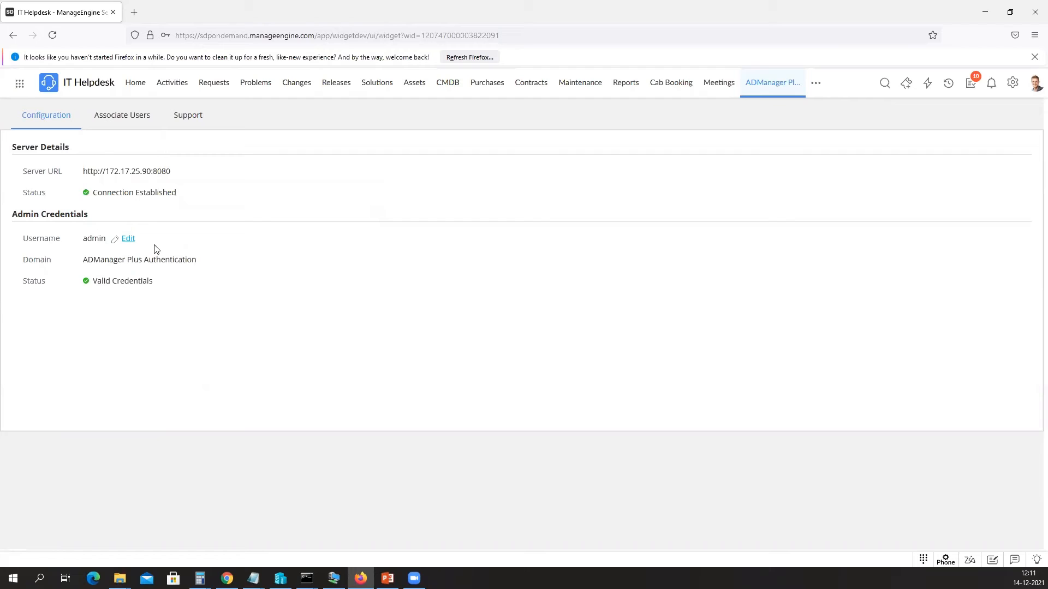
left_click_drag(125, 240, 65, 238)
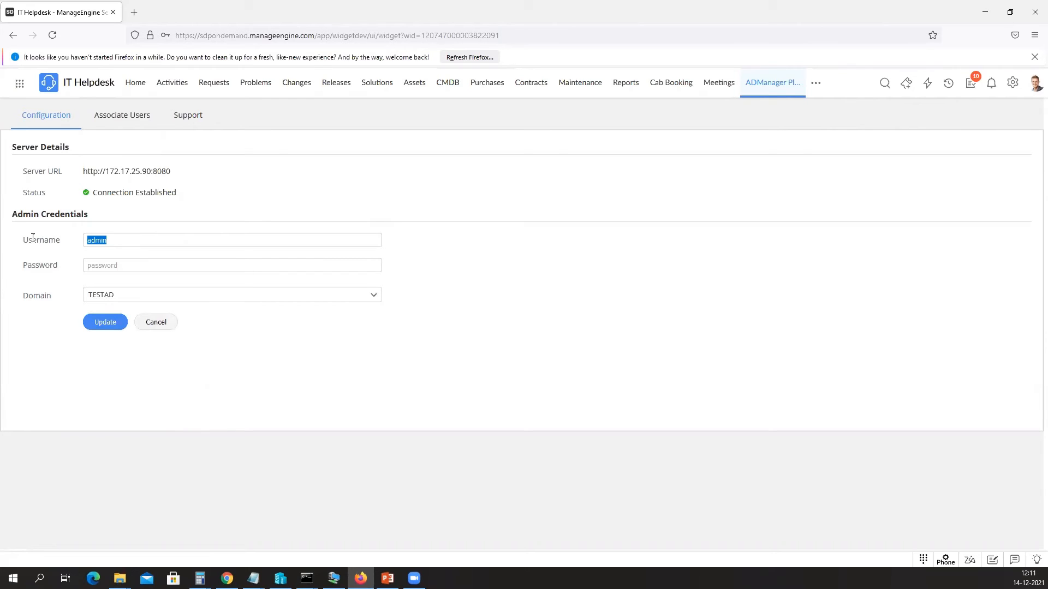
left_click_drag(27, 238, 73, 247)
left_click_drag(116, 241, 23, 247)
left_click(156, 322)
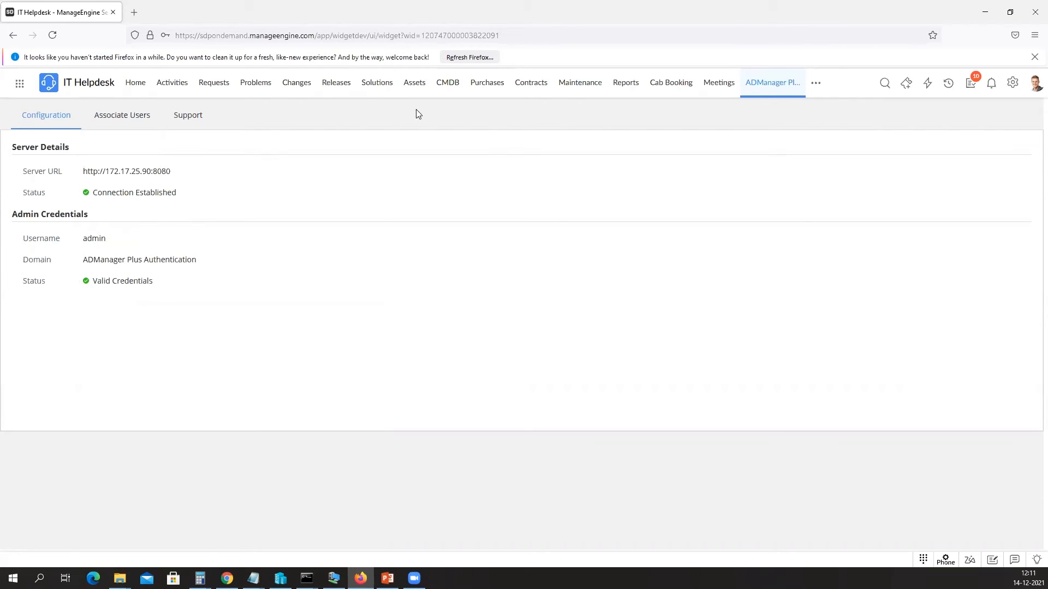
Open Telephony request #502 and start Create User from its Active Directory Management panel.
left_click(214, 84)
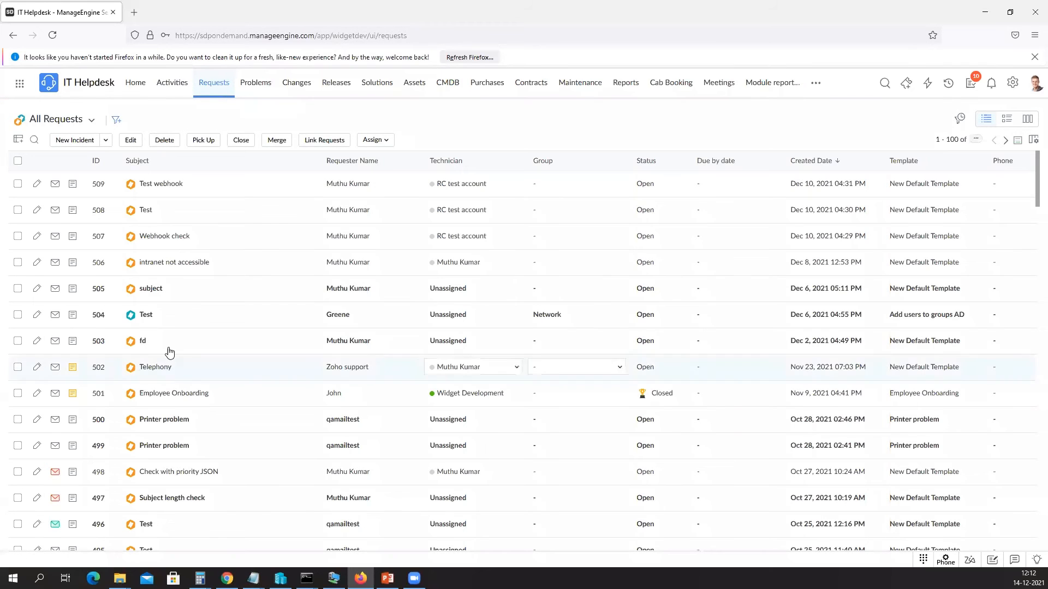
left_click(162, 371)
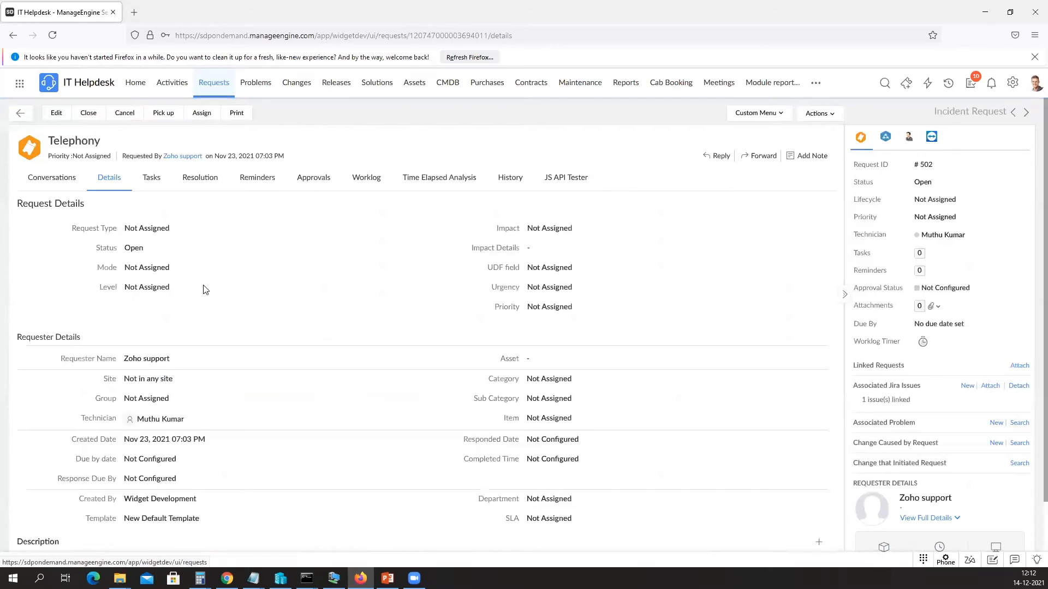
left_click(886, 139)
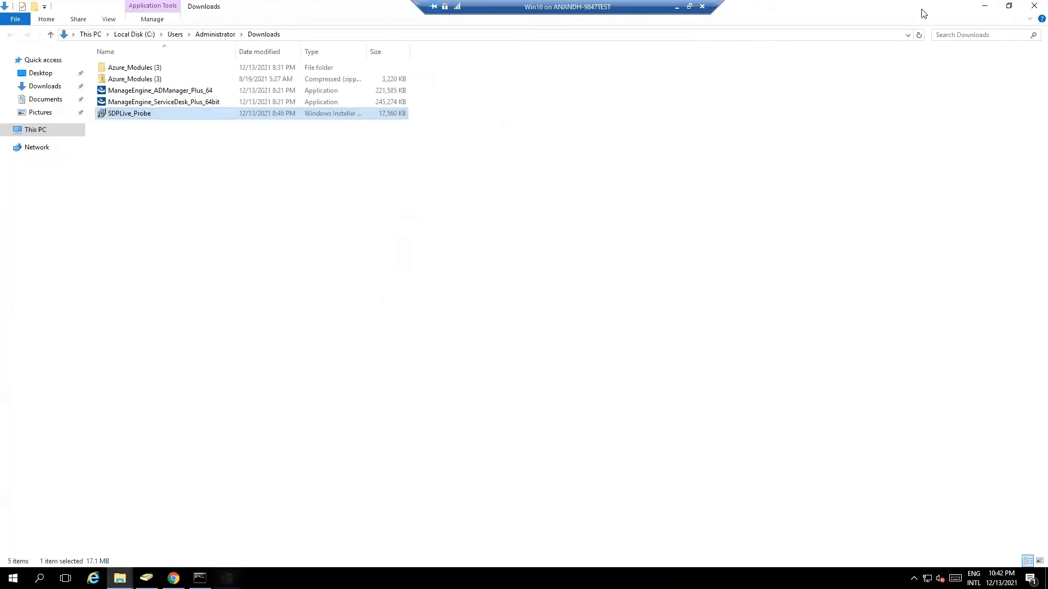
left_click(676, 7)
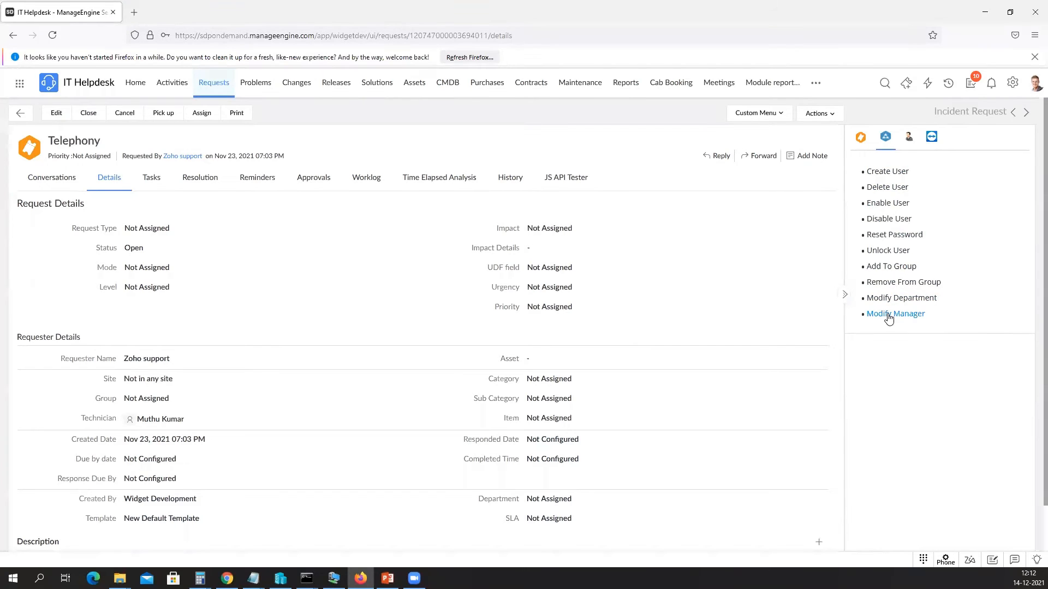
left_click(886, 173)
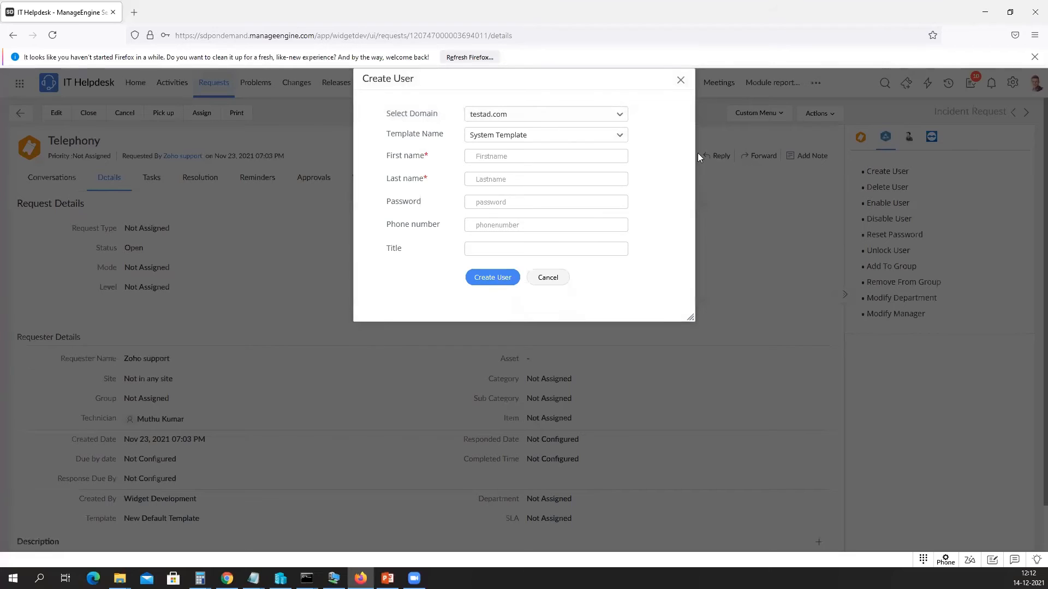
Choose the Test SDP user creation template for the new AD user.
left_click(512, 131)
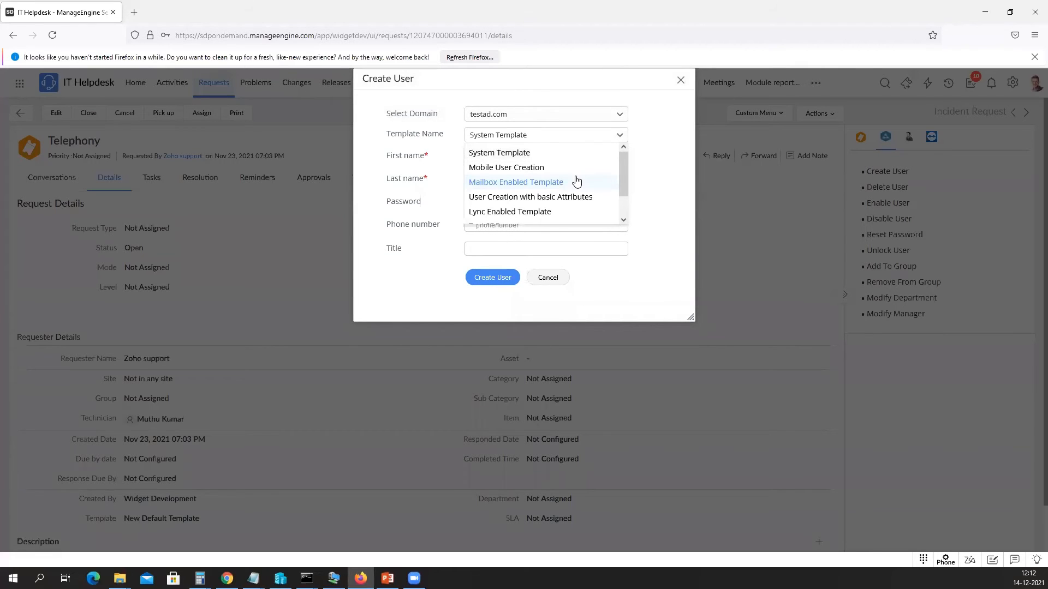
scroll(577, 181, "down", 2)
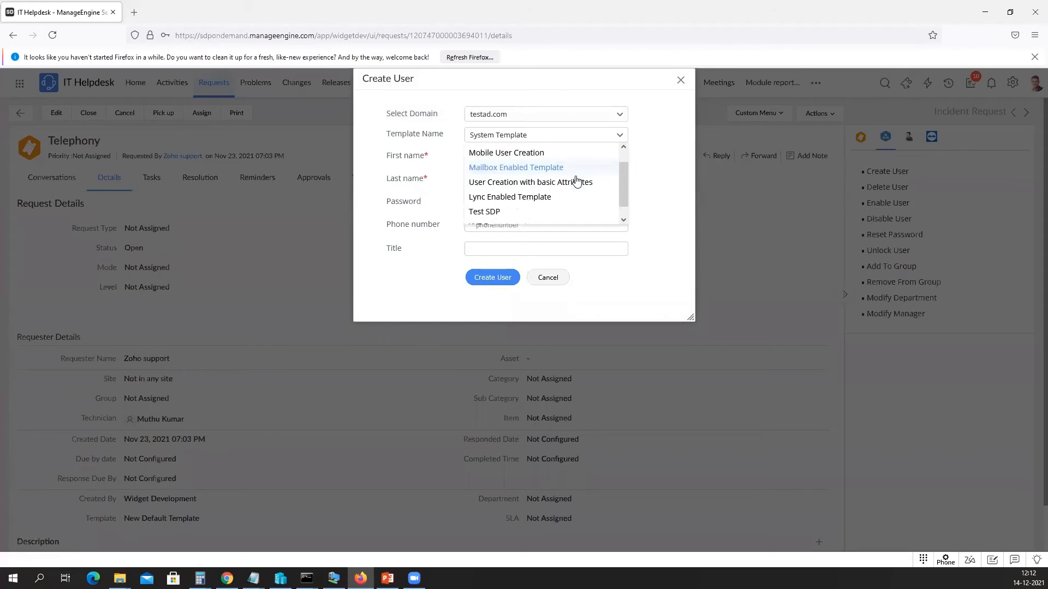
left_click(496, 207)
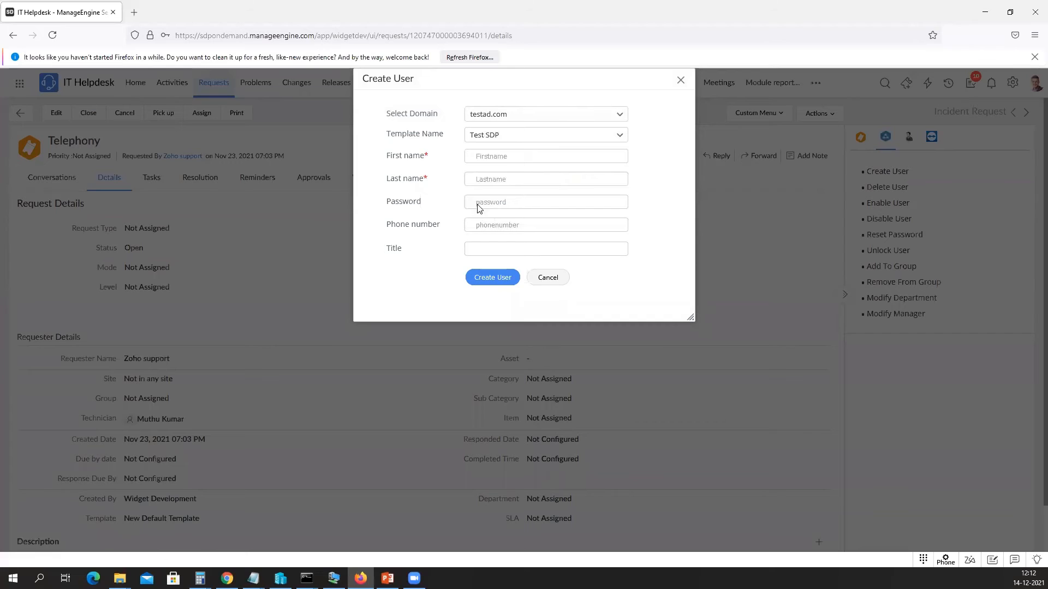
left_click_drag(383, 156, 450, 157)
Enter first name SDUser, the account password and a phone number, then create the user.
left_click(488, 156)
type("SD")
type("User")
left_click(482, 197)
type("test1234")
key("Tab")
type("999999")
type("Test")
left_click(492, 278)
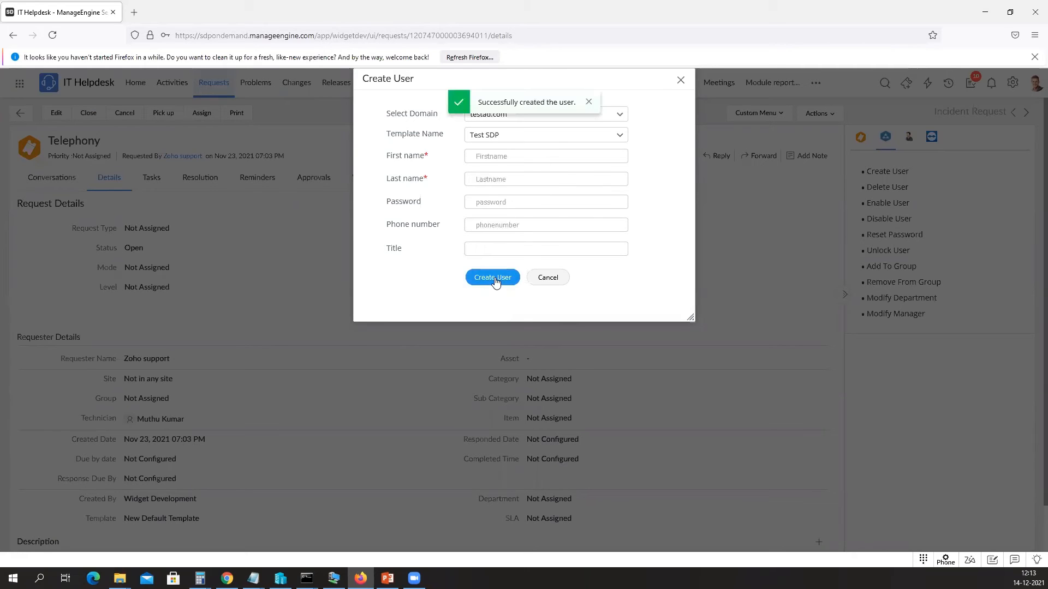
Check the success message, then open ADManager Plus's Management section.
left_click_drag(482, 102, 552, 98)
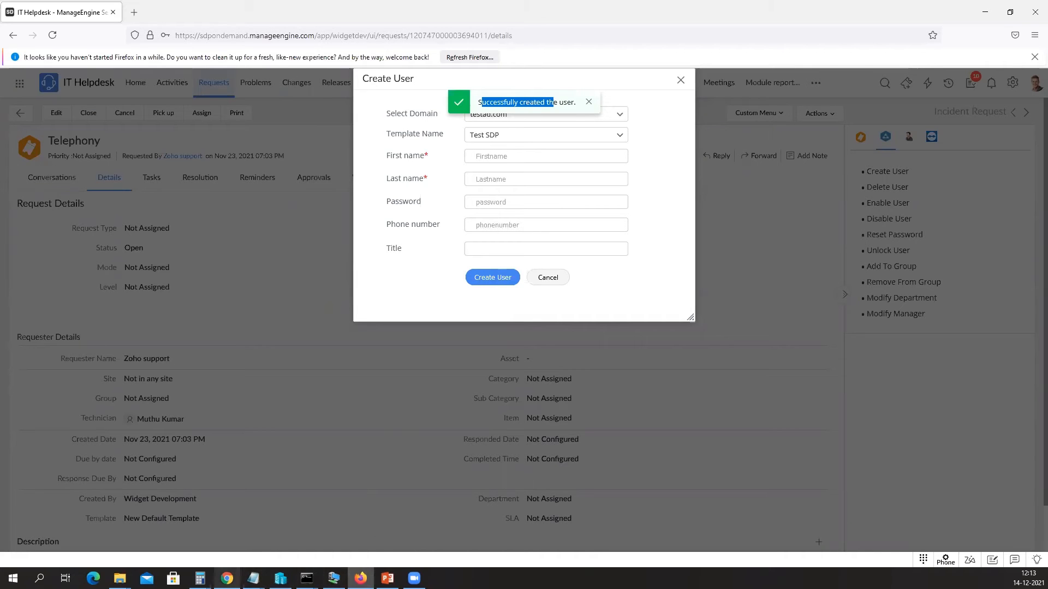
left_click(227, 578)
left_click(71, 73)
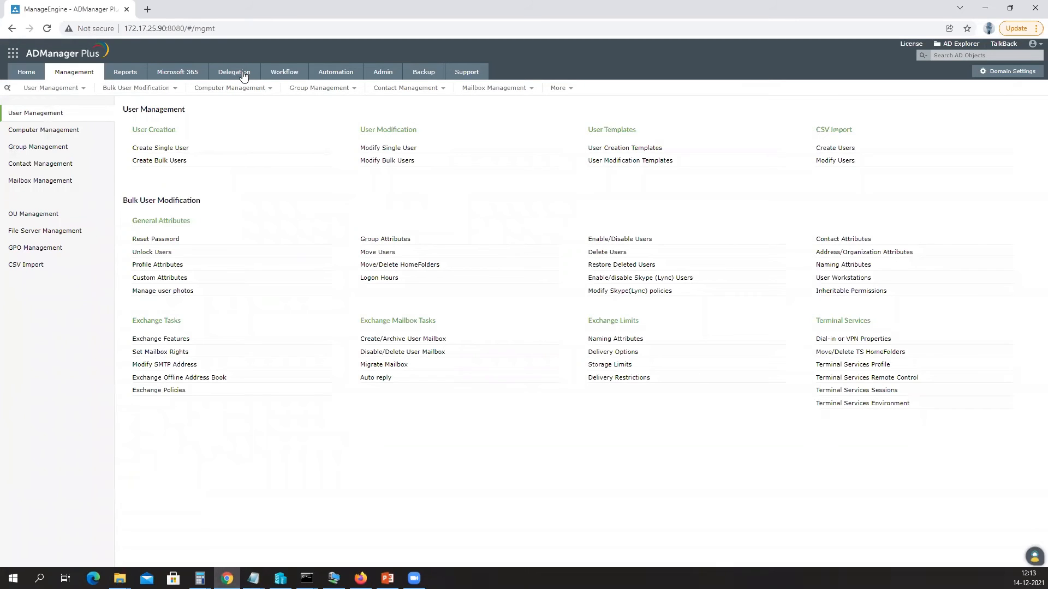
left_click(244, 76)
left_click(44, 165)
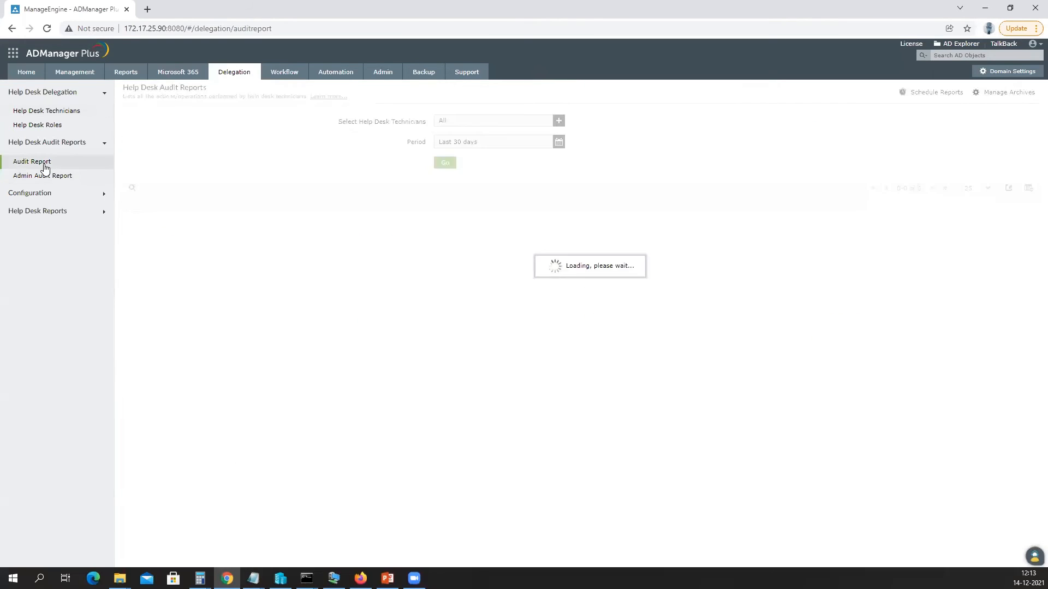
left_click_drag(132, 221, 203, 221)
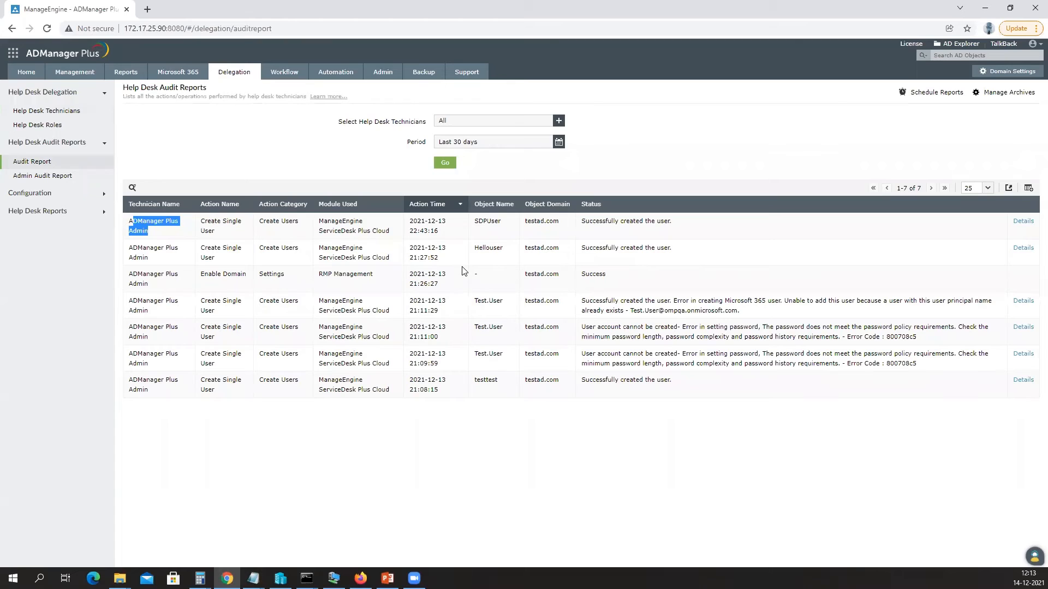
left_click(210, 236)
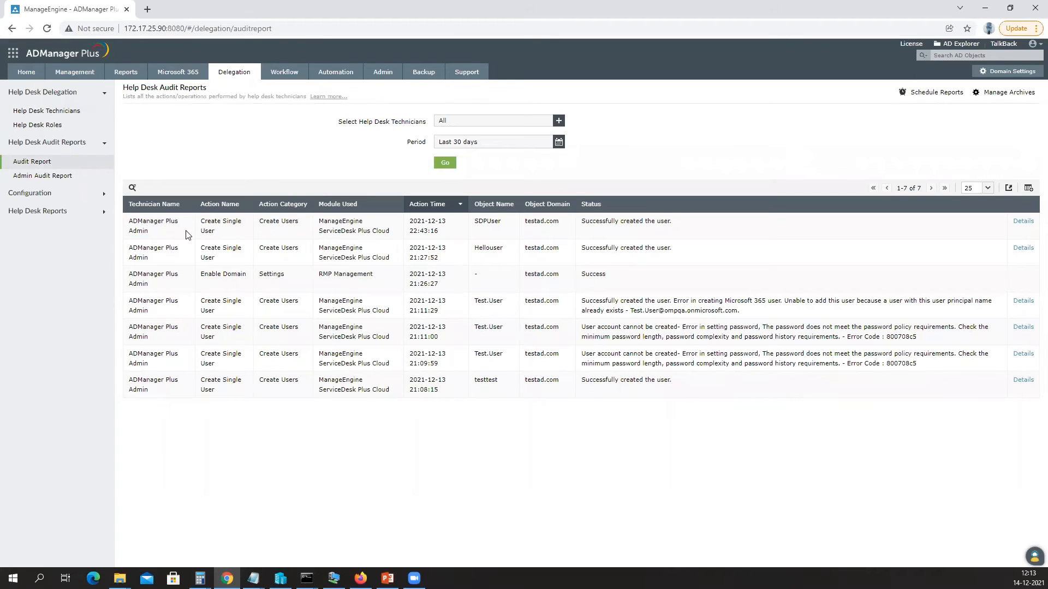
left_click_drag(129, 219, 171, 231)
left_click(152, 233)
left_click_drag(201, 221, 280, 221)
left_click(261, 218)
left_click_drag(324, 218, 382, 234)
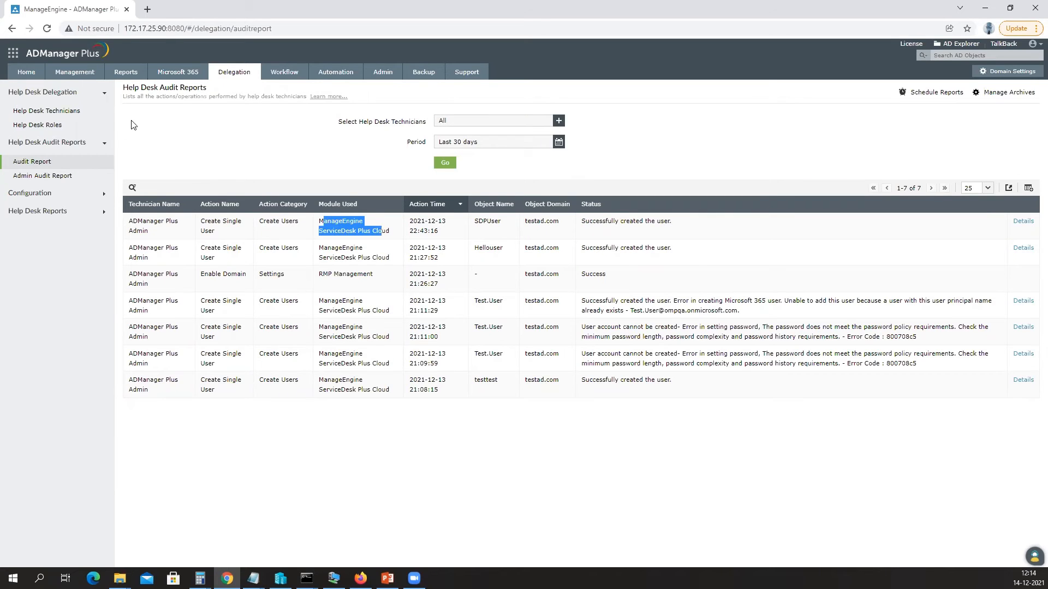
left_click(90, 77)
Start creating a single new user and fill in the first and last name fields.
left_click(145, 148)
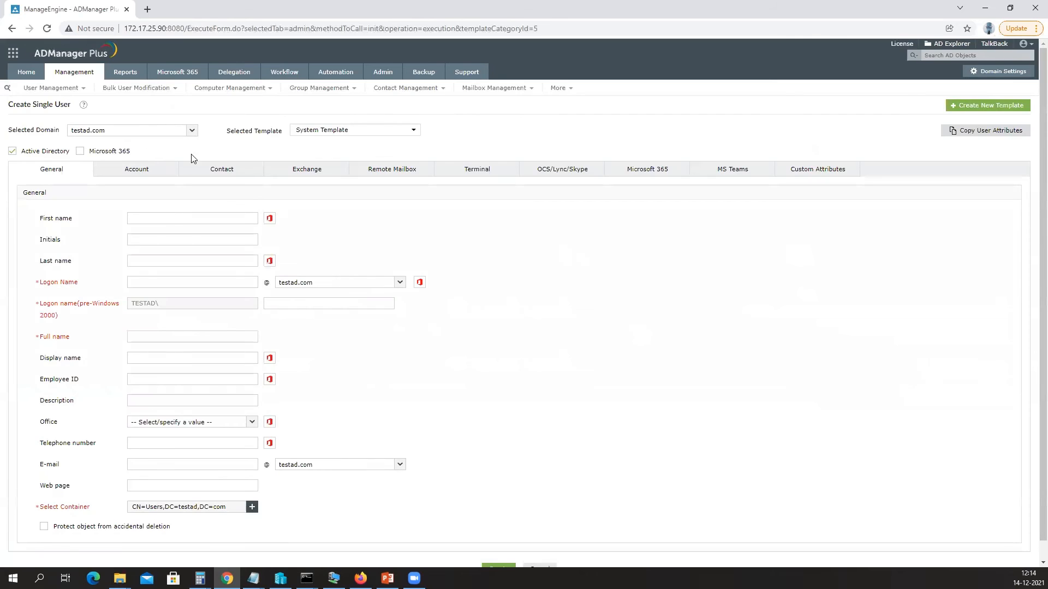
left_click(156, 214)
type("Andy")
key("Tab")
key("Tab")
type("Test")
key("Tab")
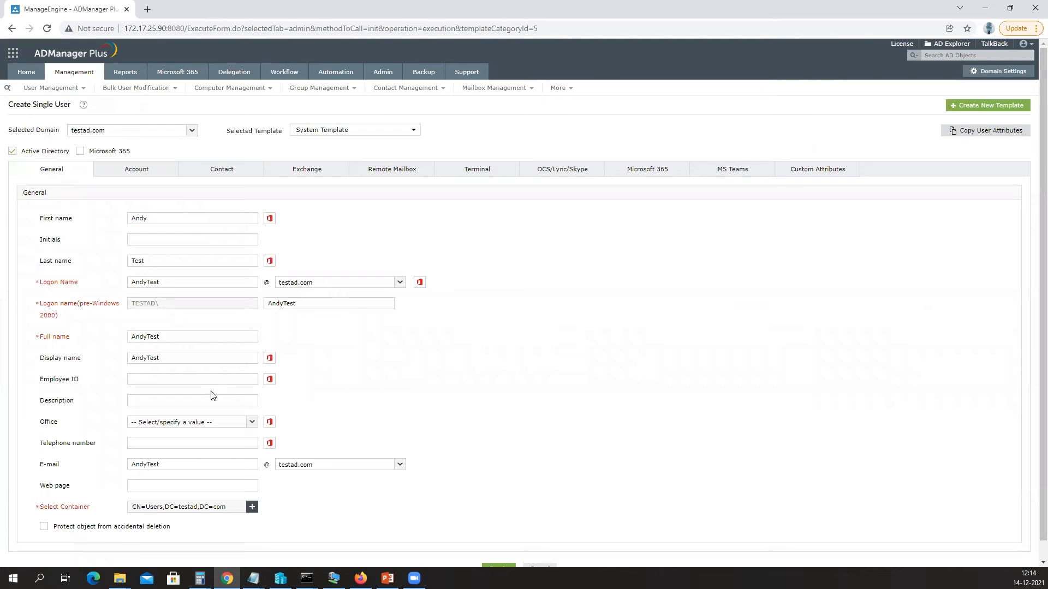
Give the account a manually entered password, create it, and highlight its name in the confirmation.
left_click(152, 173)
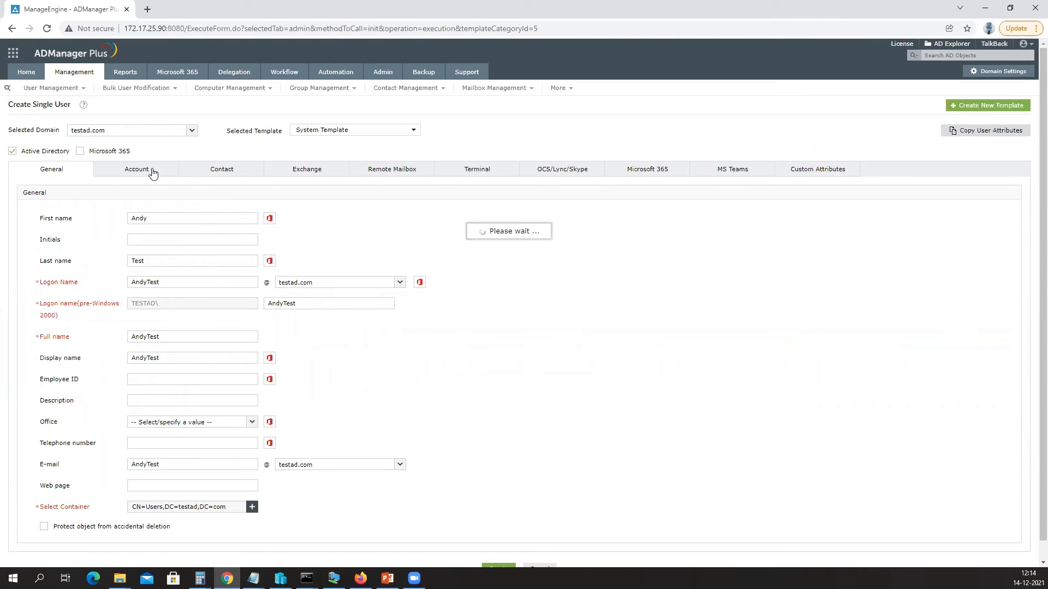
left_click(134, 240)
left_click(205, 255)
type("*******************")
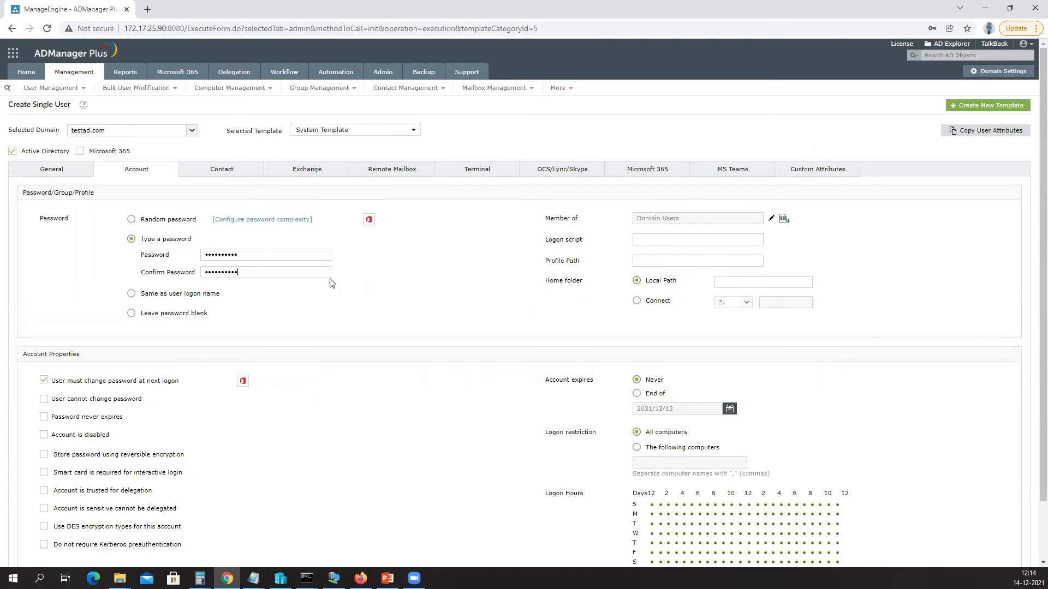
scroll(332, 282, "down", 2)
left_click(497, 552)
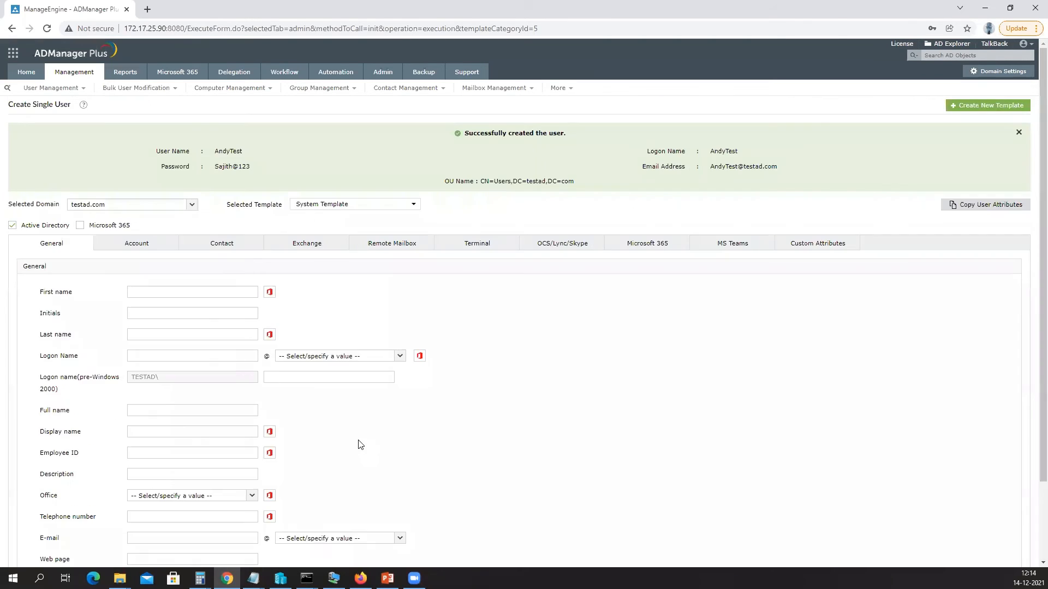
left_click_drag(215, 152, 277, 159)
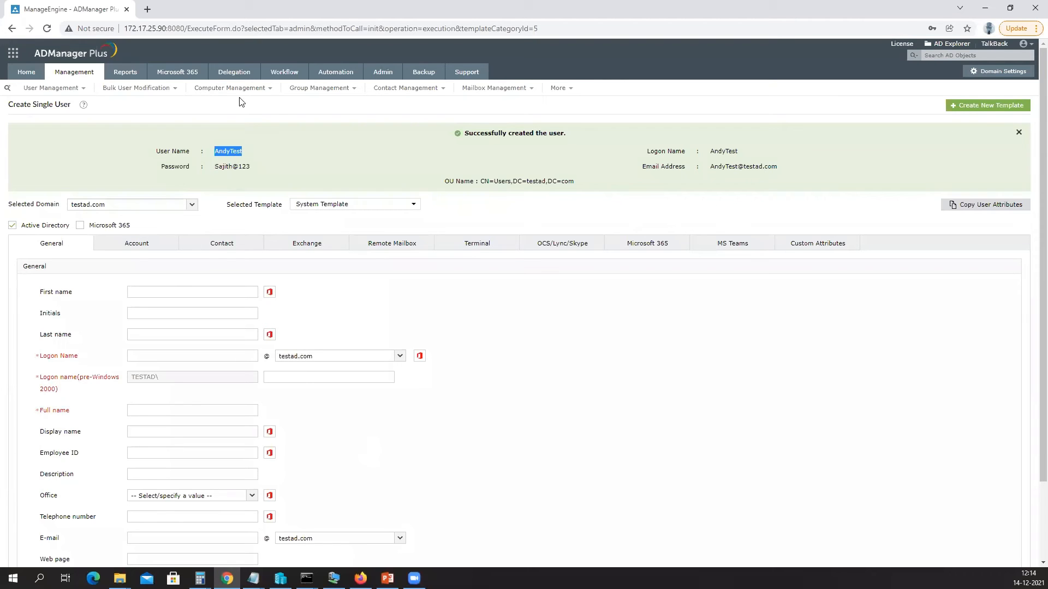
Open the Help Desk Audit Report and highlight the entries' module, action time and success status.
left_click(236, 73)
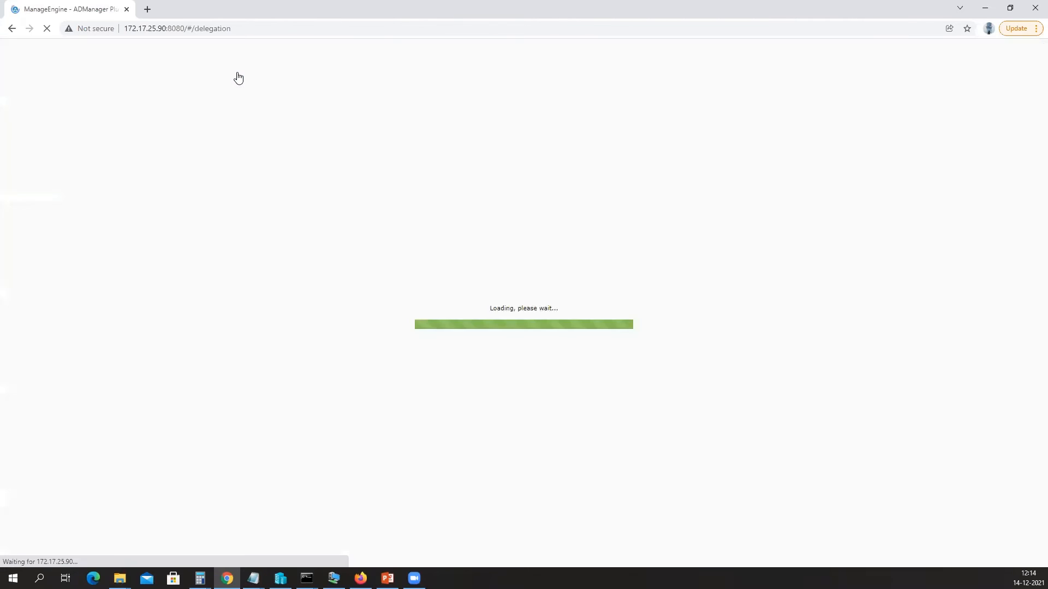
left_click(47, 162)
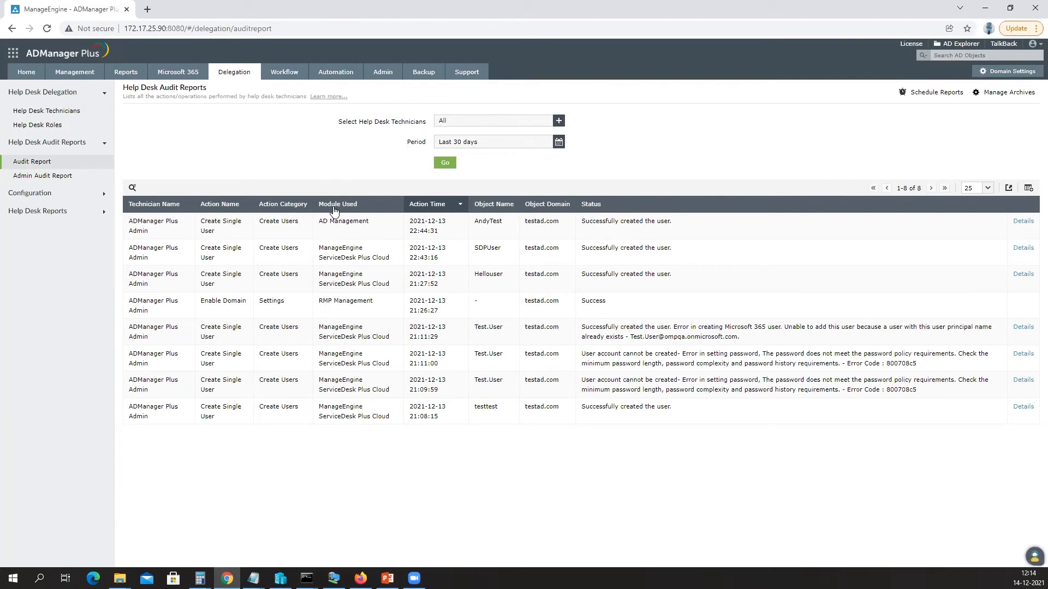
left_click_drag(369, 222, 322, 224)
left_click_drag(319, 248, 375, 254)
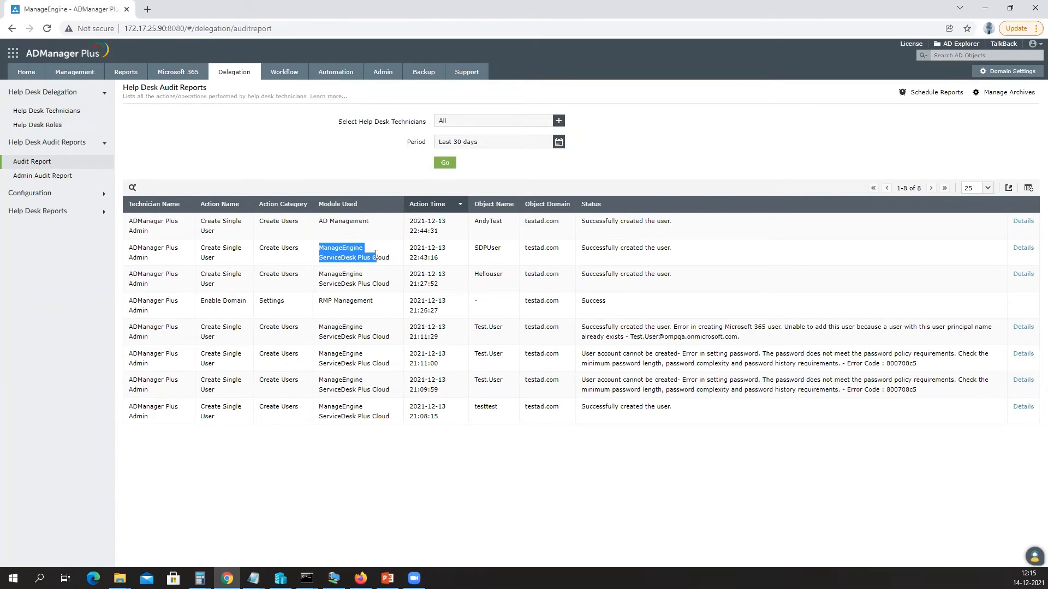
left_click_drag(417, 221, 496, 222)
left_click_drag(581, 222, 669, 221)
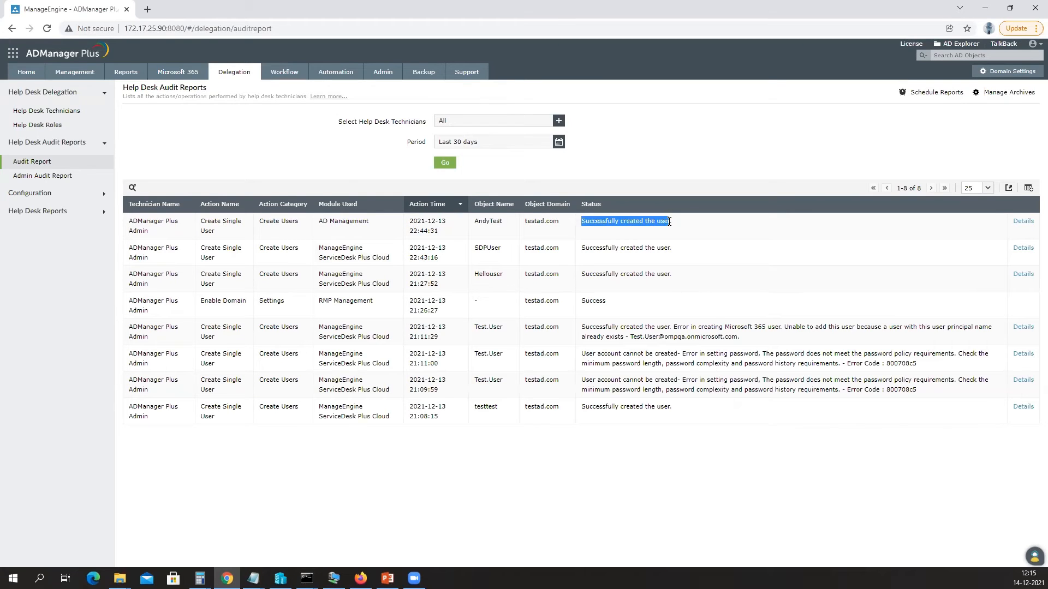
left_click(1022, 222)
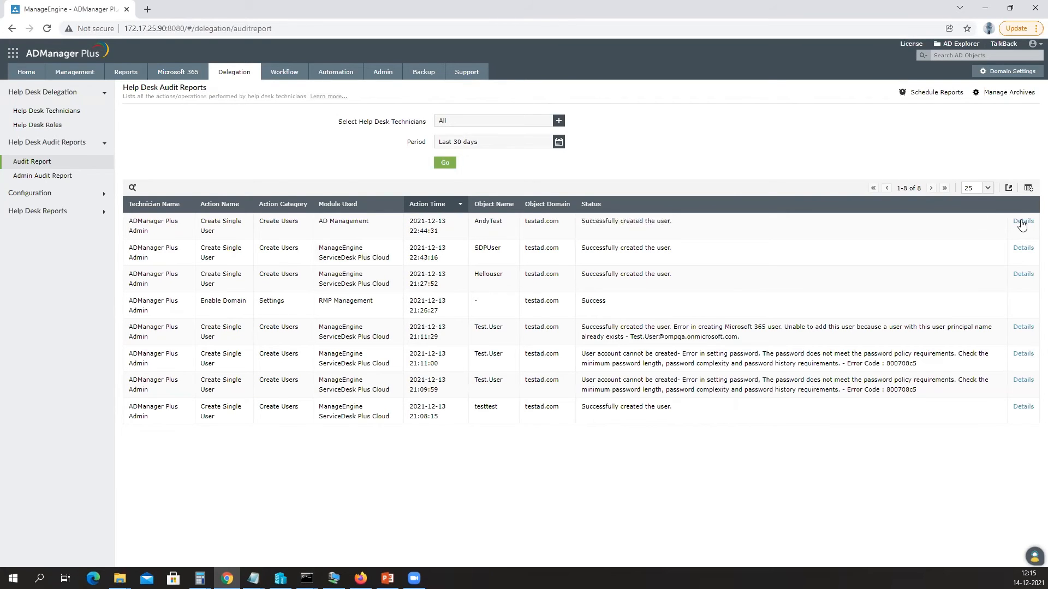
scroll(541, 205, "down", 3)
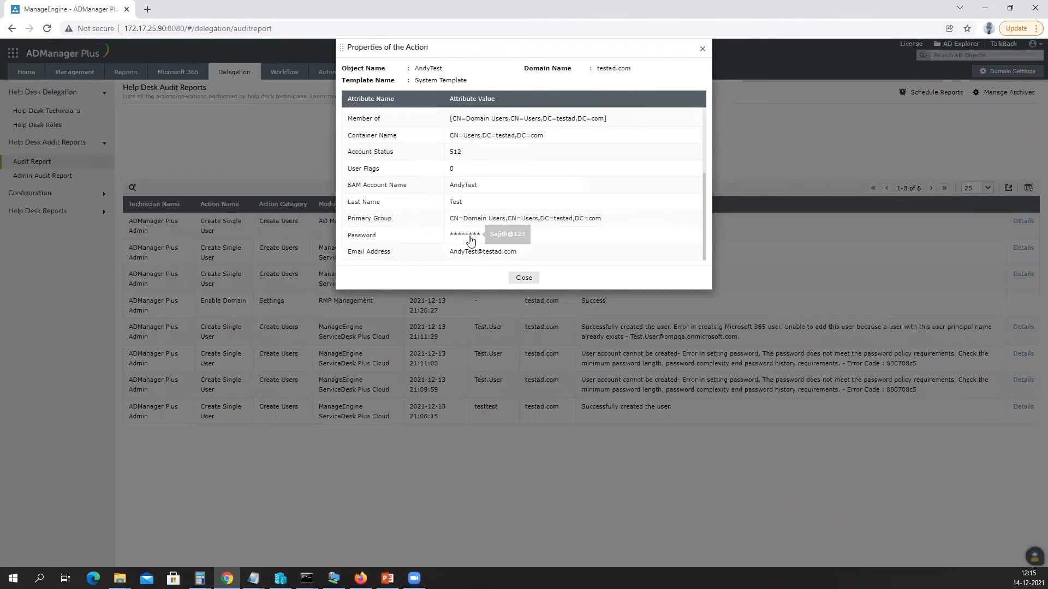
scroll(500, 173, "up", 2)
scroll(501, 172, "up", 1)
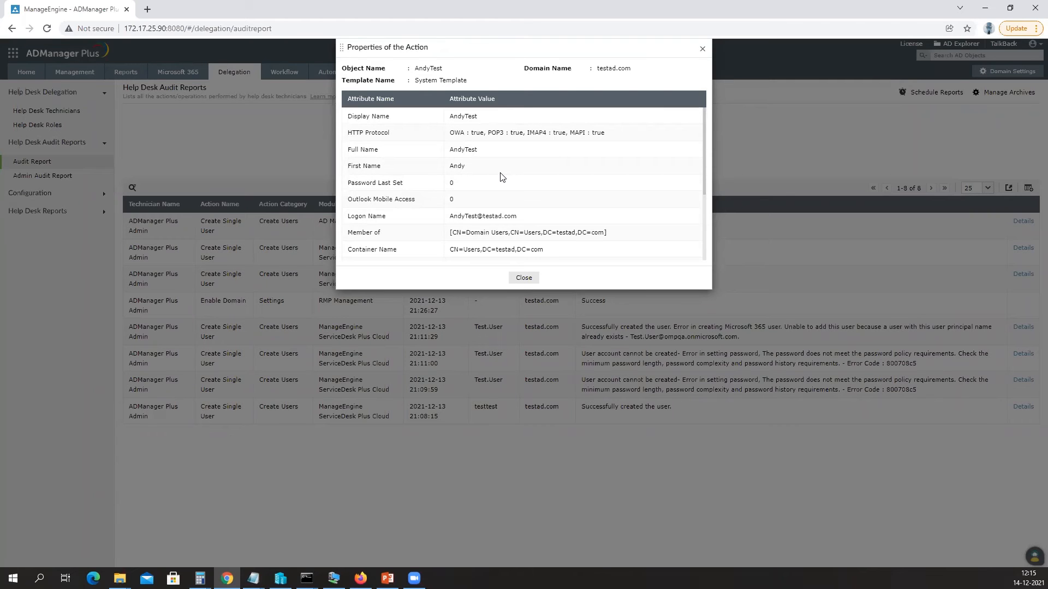
left_click(522, 281)
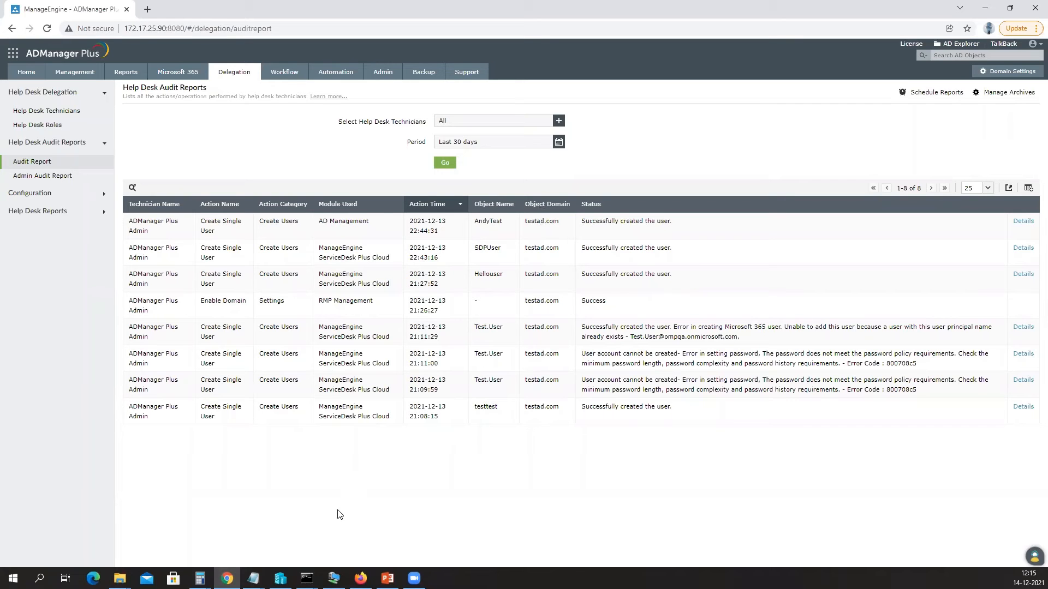
left_click(360, 578)
Close Create User, then search 'test' in the Delete User widget and delete the matching testad.com user.
left_click(546, 278)
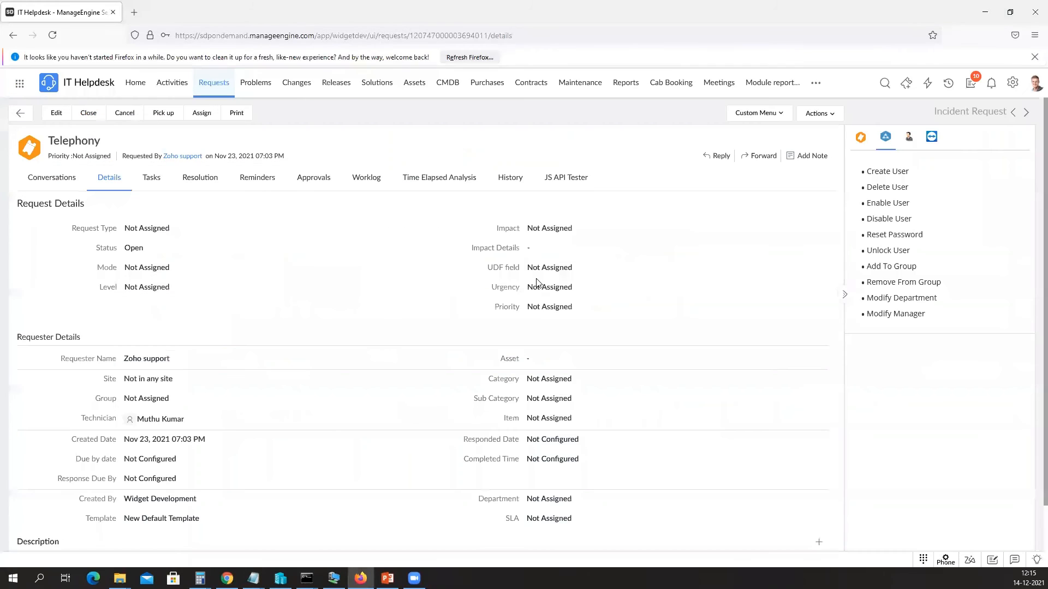
left_click(899, 189)
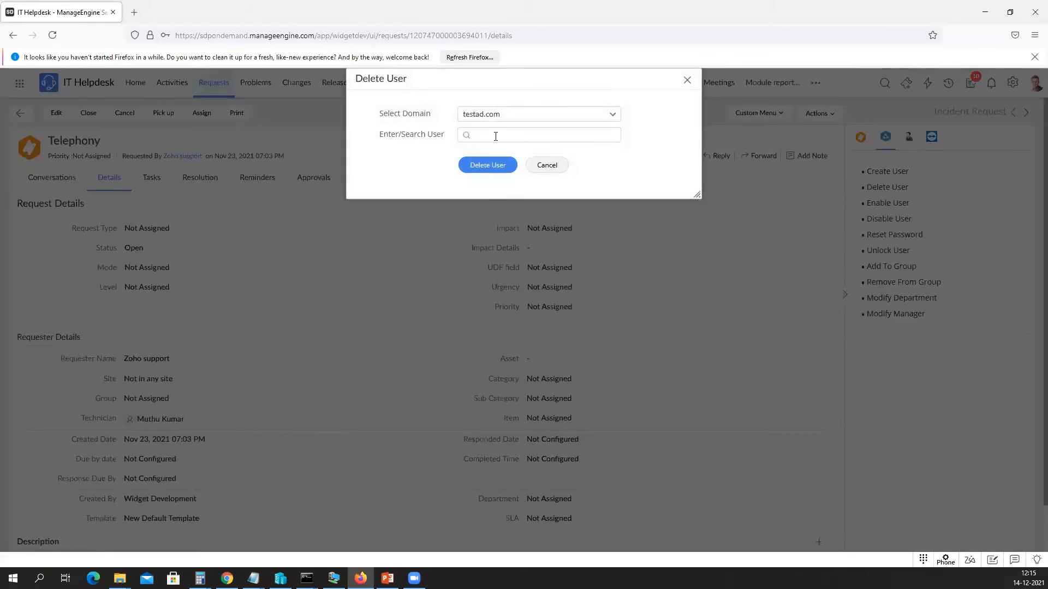
type("test")
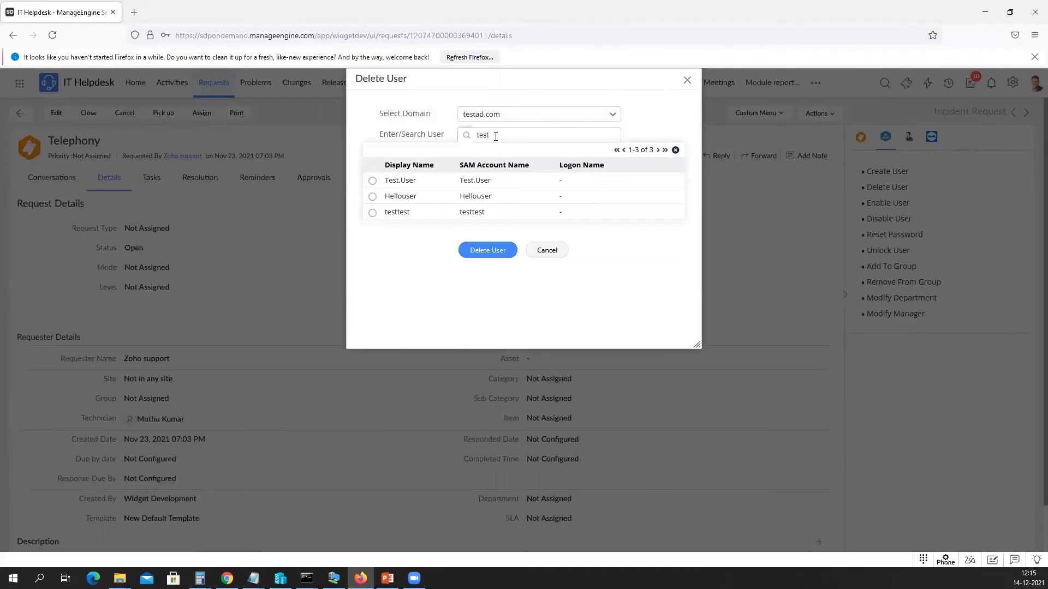
left_click(372, 212)
left_click(485, 252)
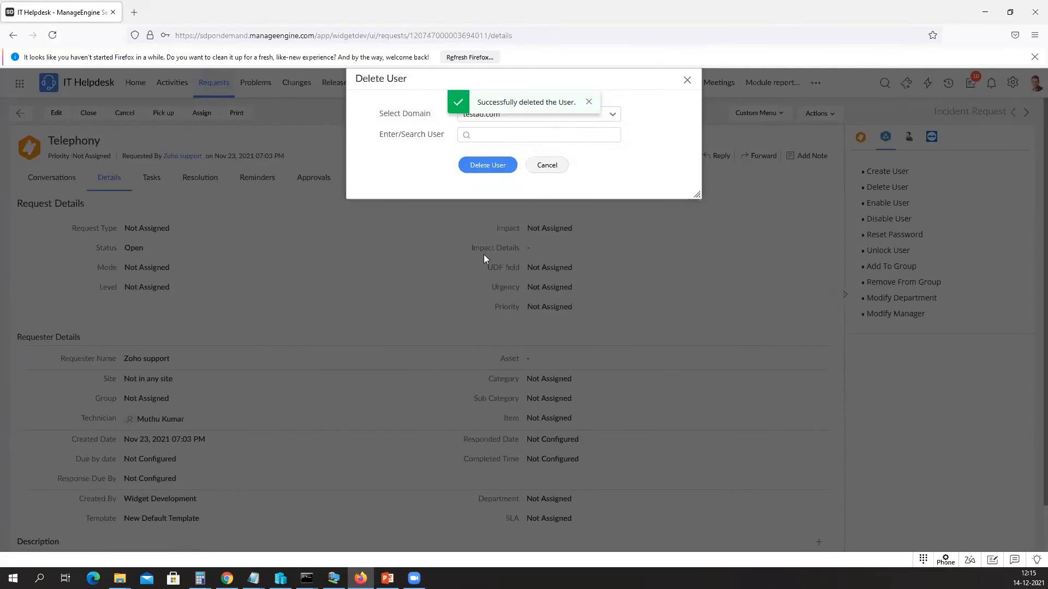
left_click(550, 167)
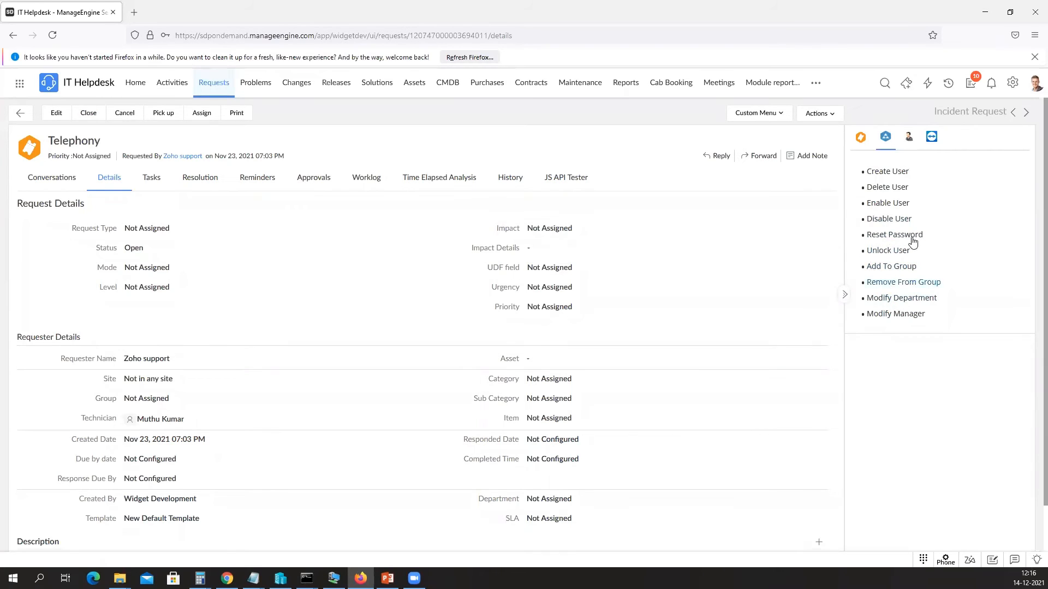
Switch the side panel from JS API Tester to the request summary, then glance at the Actions list.
left_click(910, 140)
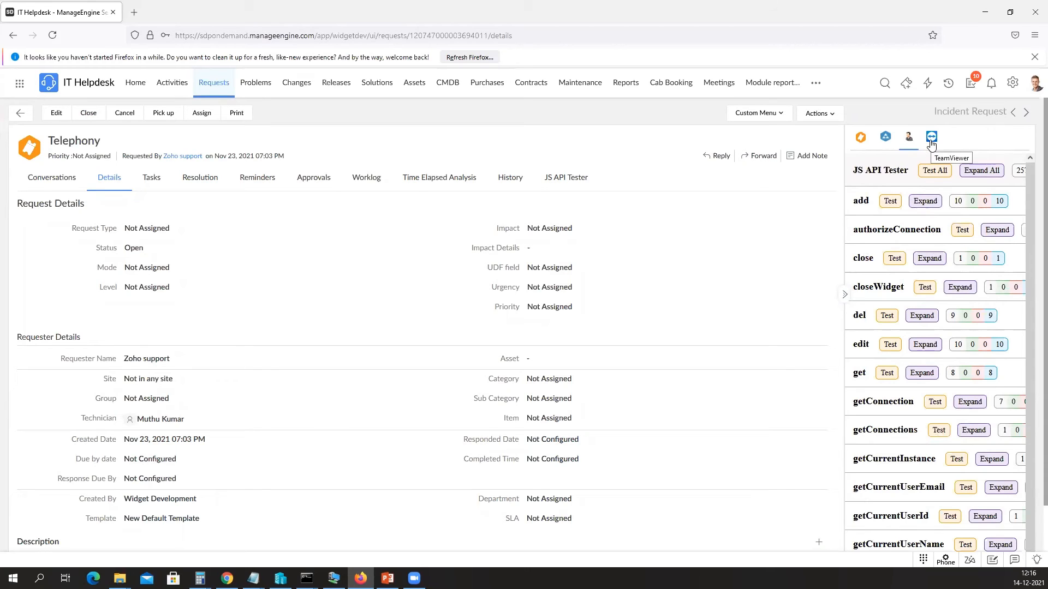
left_click(860, 139)
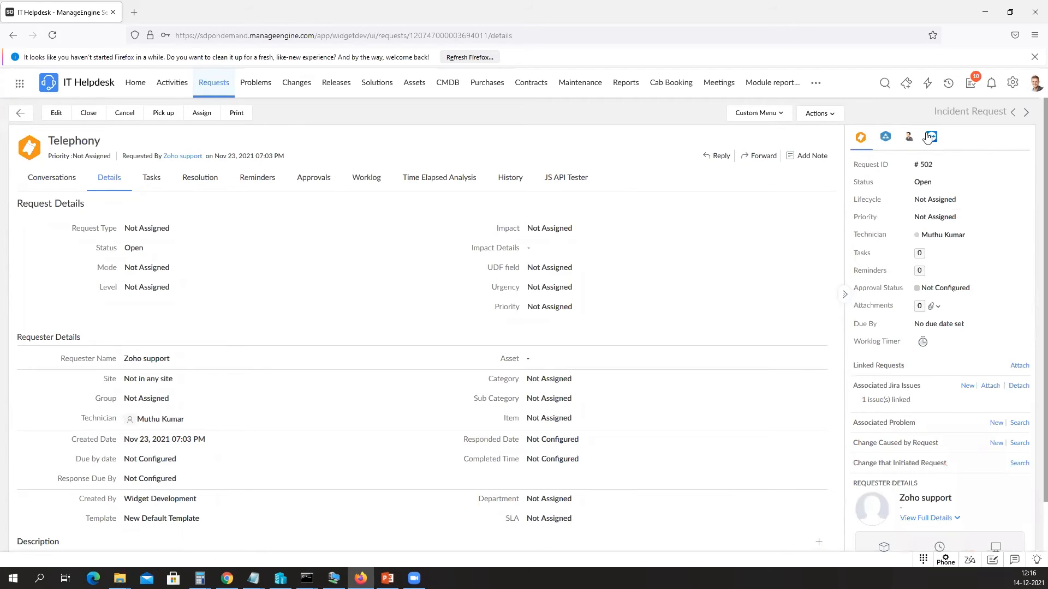
left_click(817, 114)
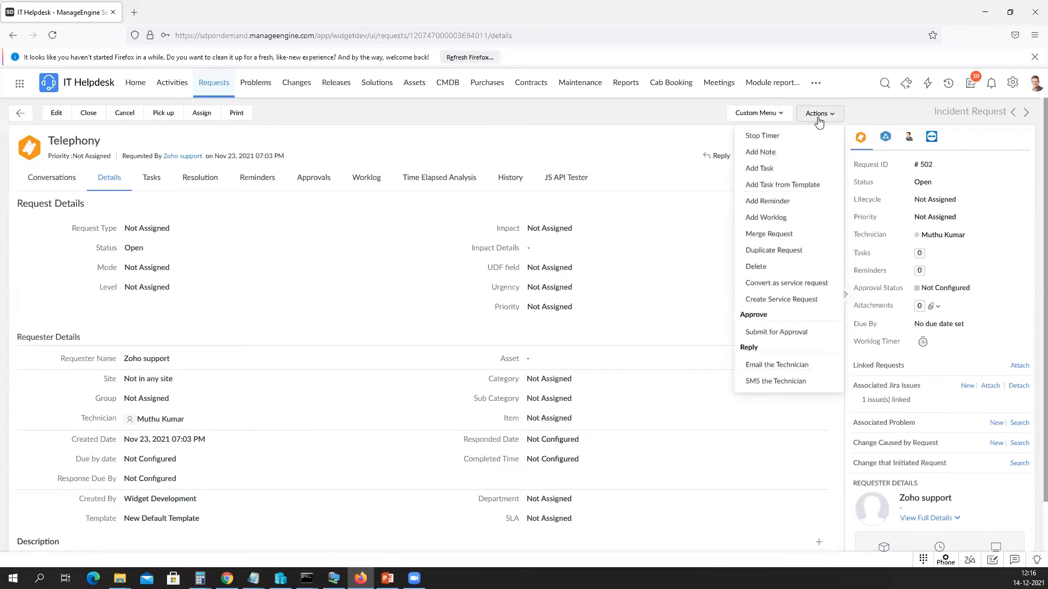
left_click(671, 108)
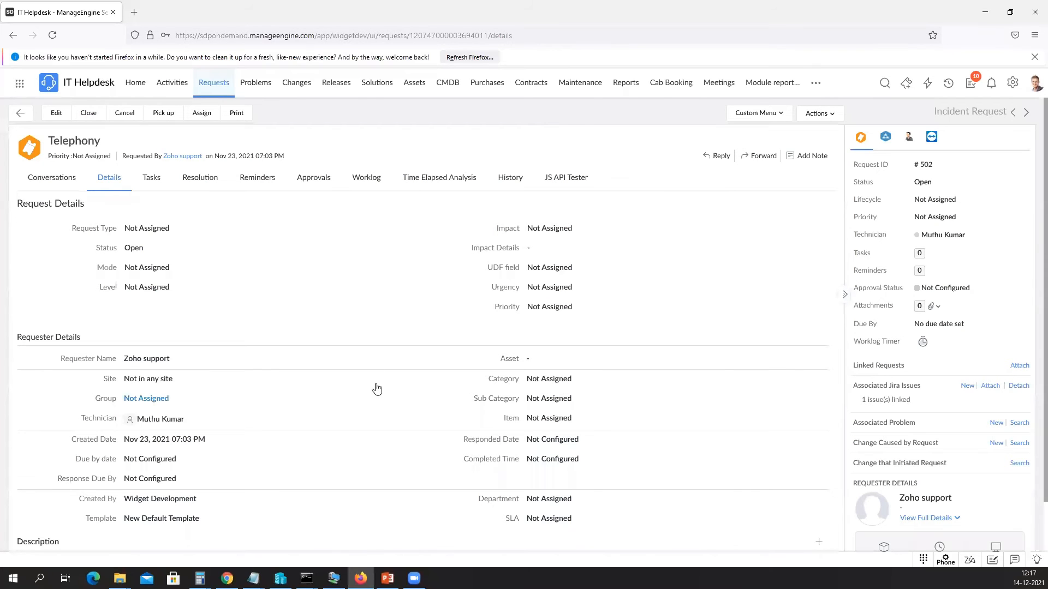
Bring ADManager Plus forward and go to Admin > System Settings > Integrations.
left_click(986, 13)
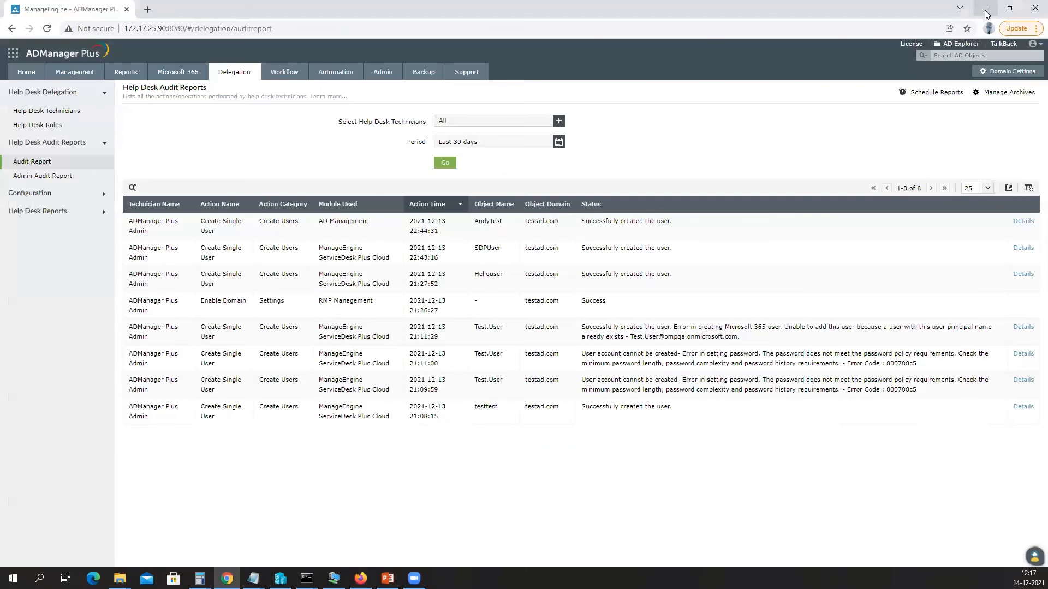
left_click(382, 71)
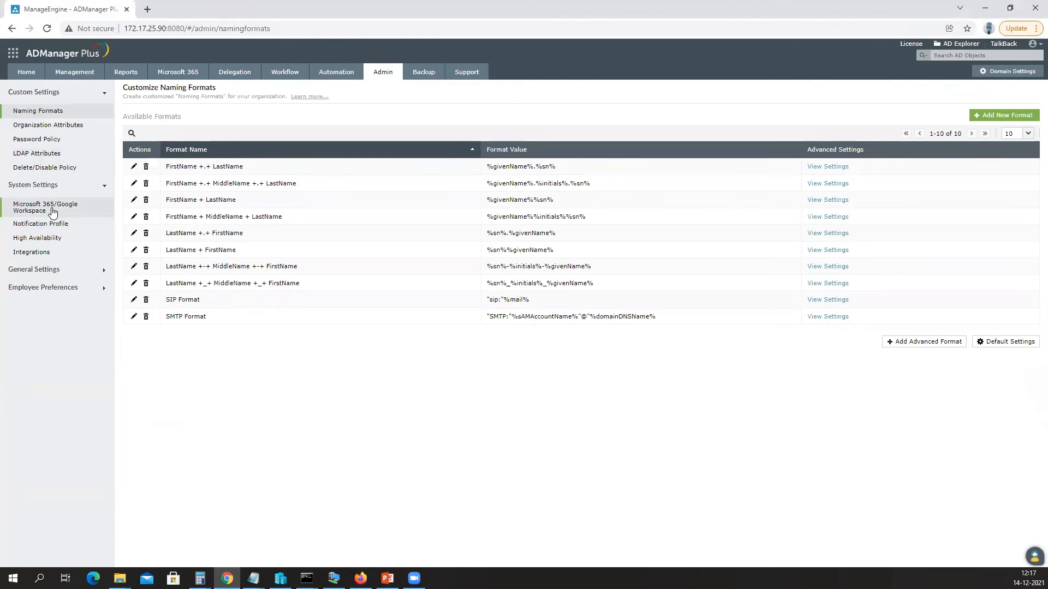
left_click(50, 256)
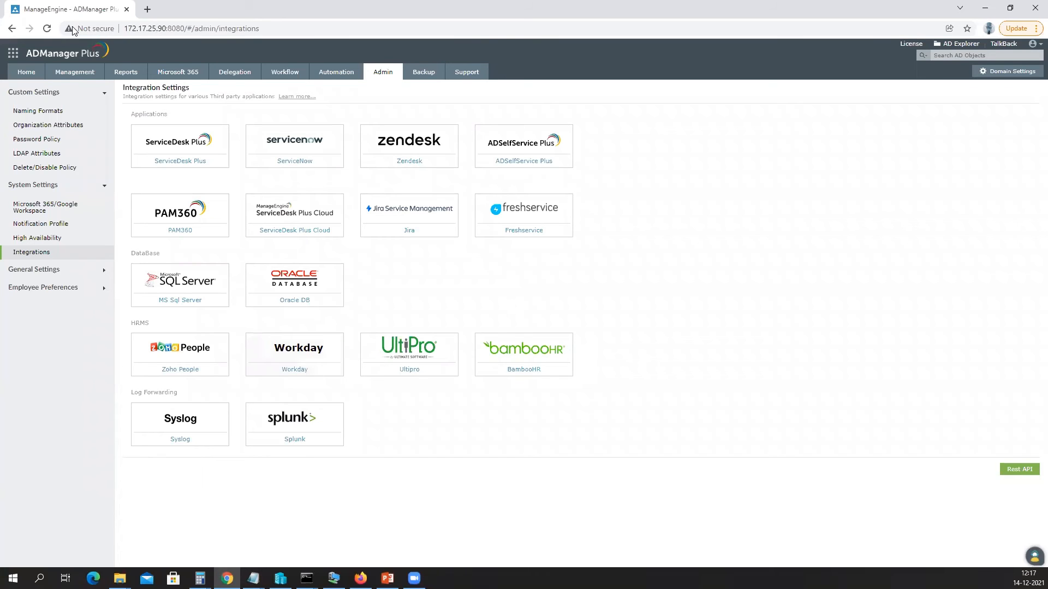
Open Management > User Creation Templates and highlight the six existing templates, including Test SDP and XYZ Department.
left_click(71, 74)
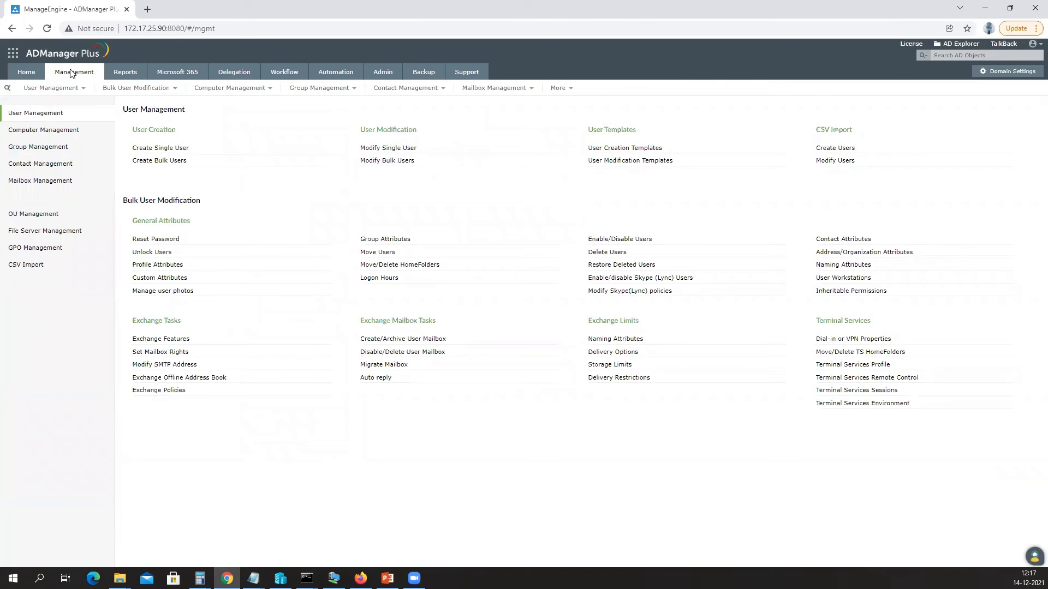
left_click(600, 150)
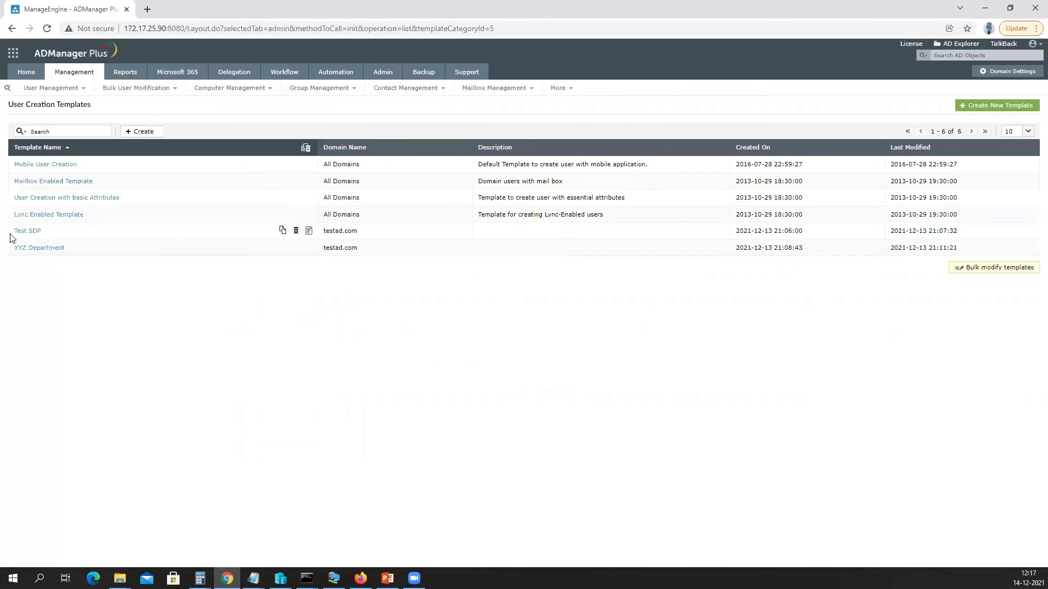
left_click_drag(12, 165, 91, 250)
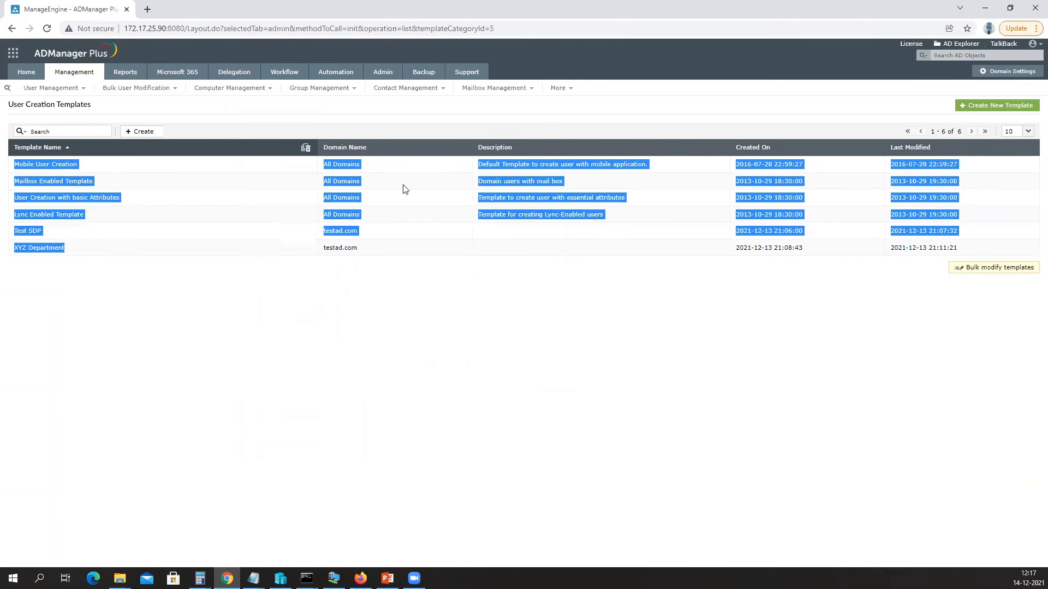
left_click(360, 579)
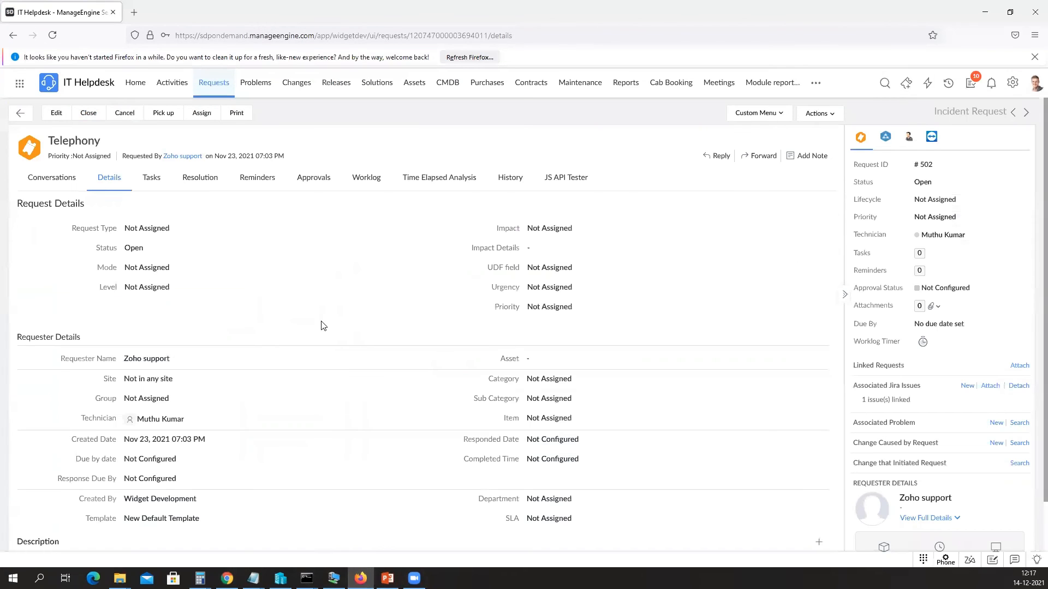
left_click(887, 138)
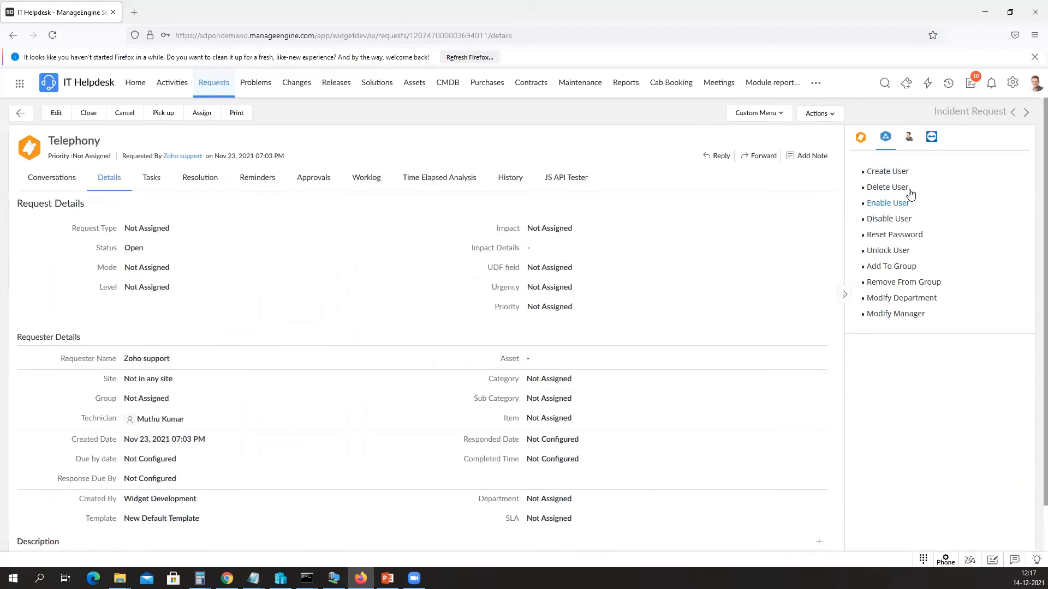
left_click(897, 172)
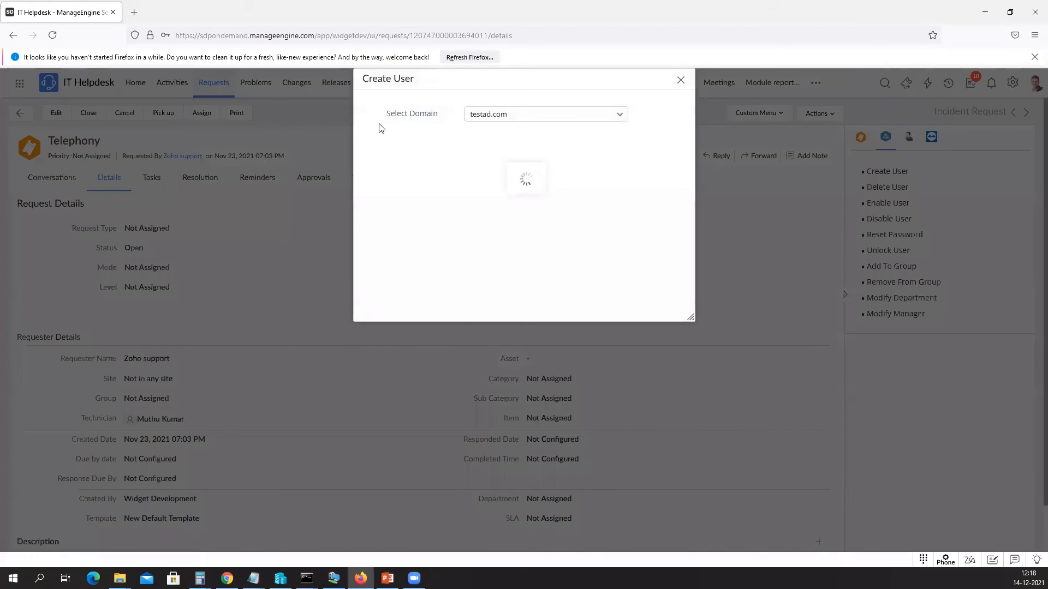
left_click_drag(385, 114, 434, 119)
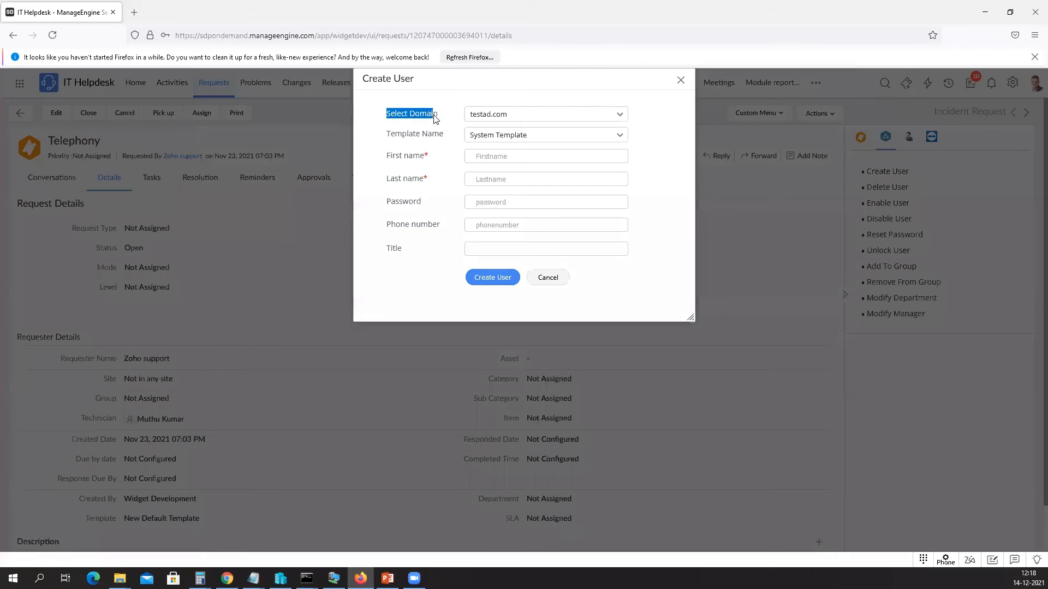
left_click(496, 136)
scroll(512, 180, "down", 1)
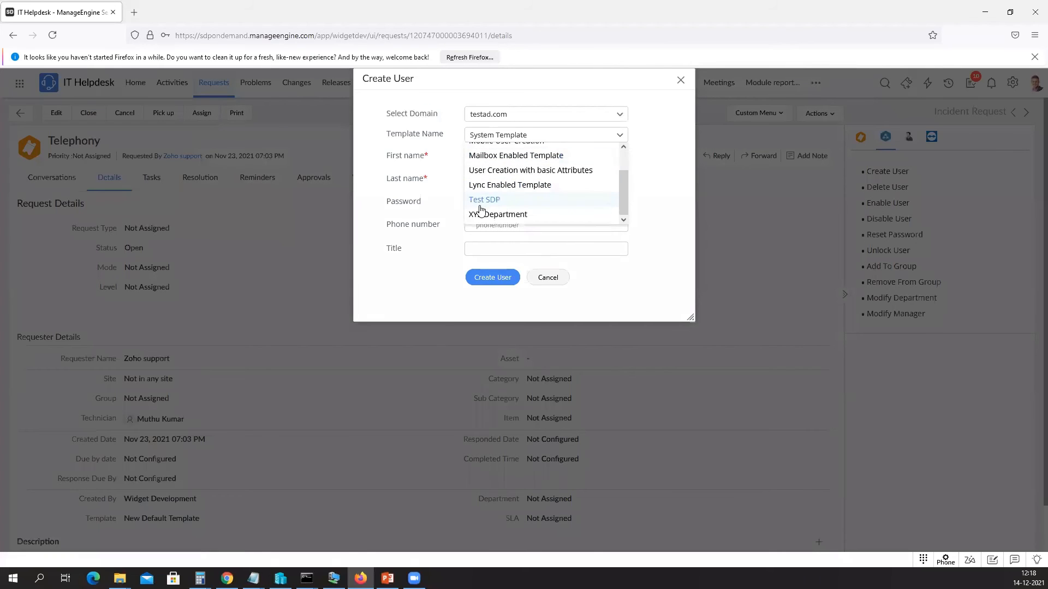
scroll(483, 199, "up", 1)
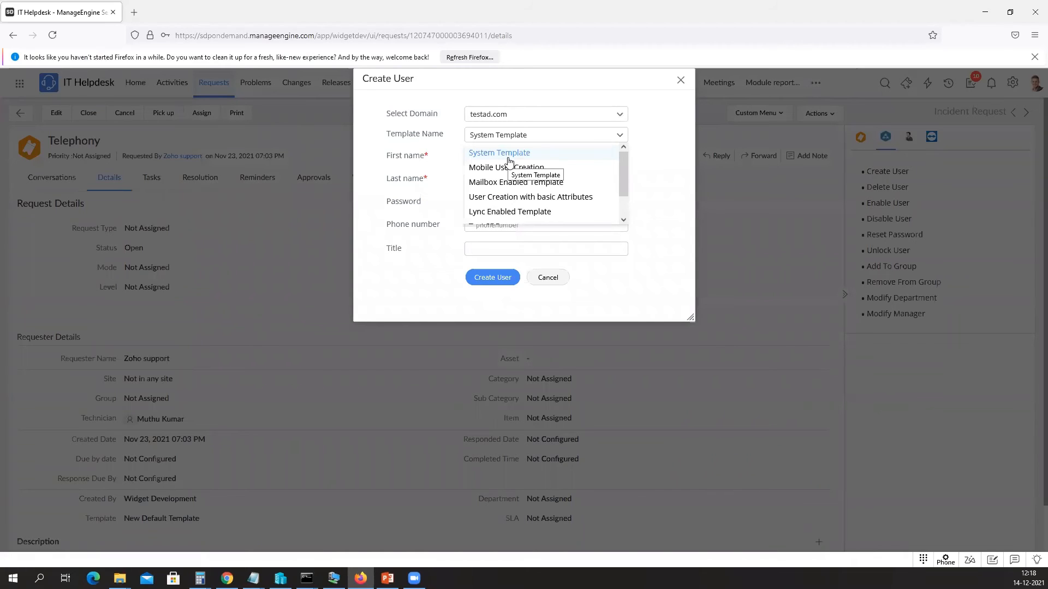
scroll(497, 185, "down", 1)
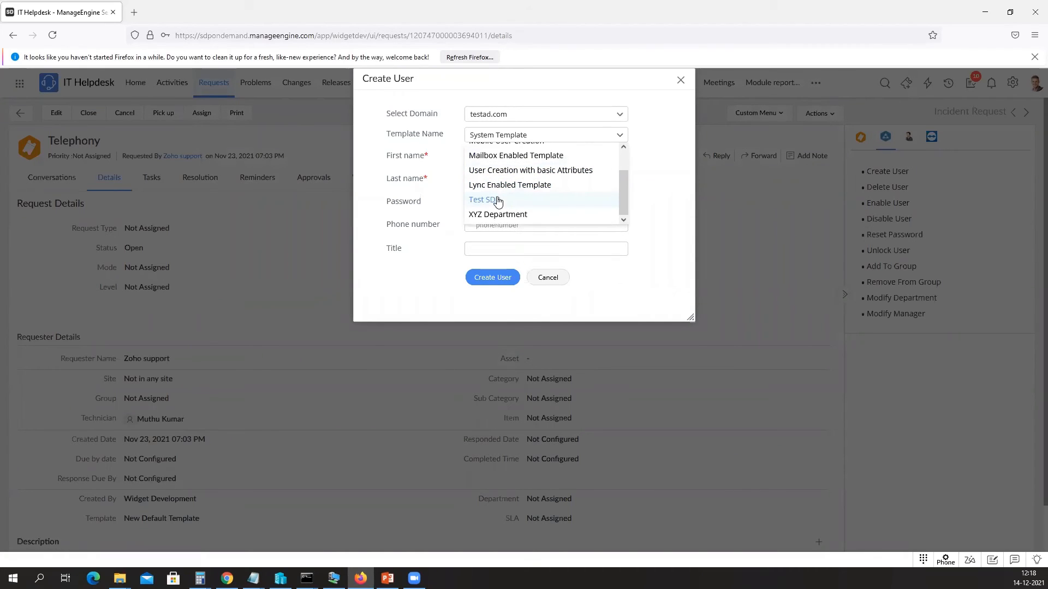
left_click(498, 199)
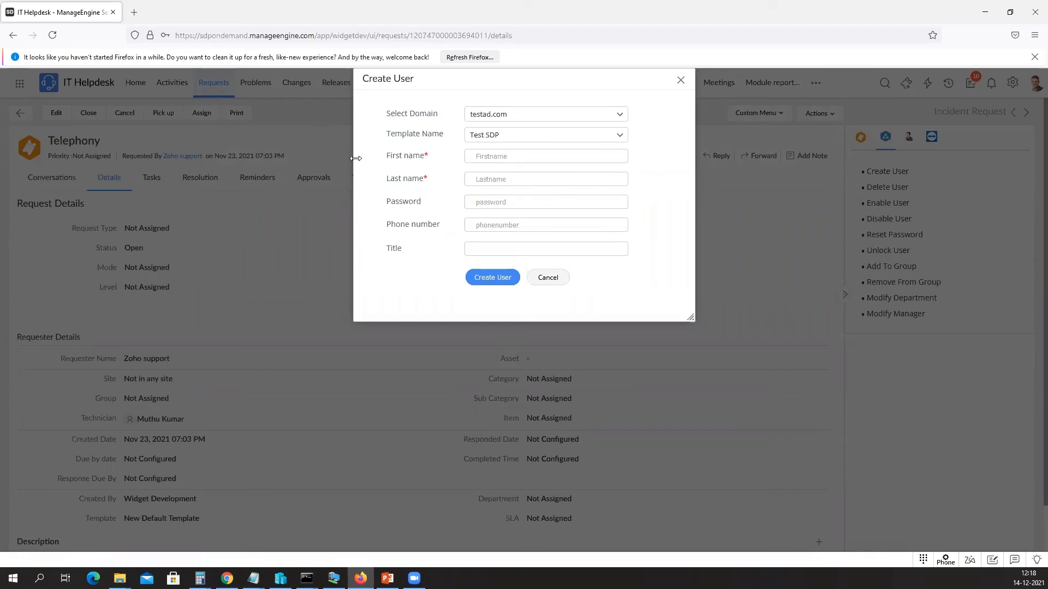
left_click(548, 277)
left_click(986, 15)
left_click(491, 335)
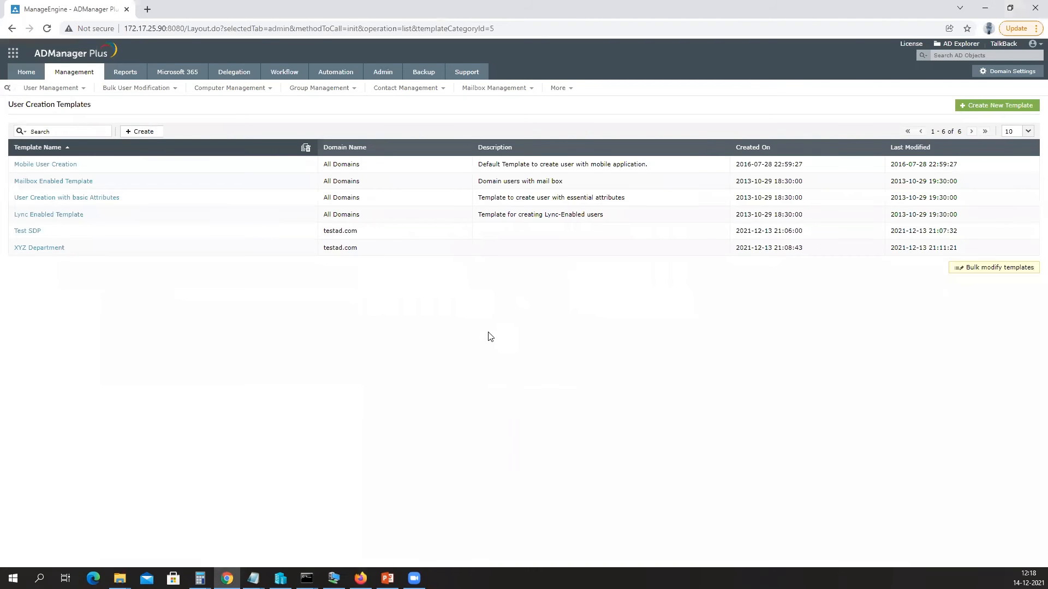
Begin a new user creation template and browse its Logon Name format choices before moving to Admin settings.
left_click(1008, 106)
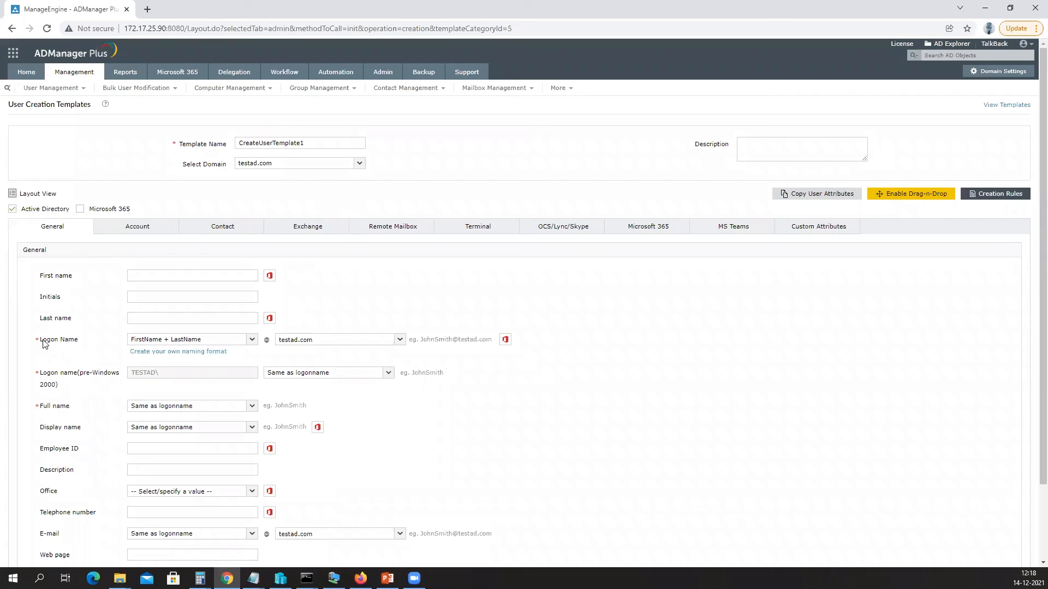
left_click_drag(44, 343, 83, 342)
left_click(206, 342)
scroll(200, 389, "down", 1)
scroll(198, 390, "down", 1)
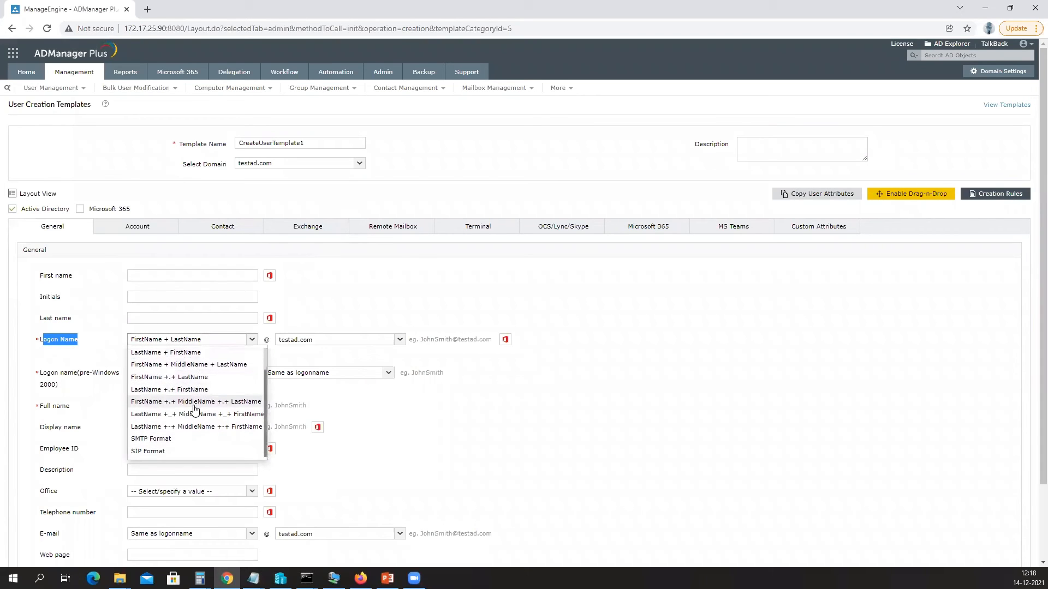
scroll(195, 409, "up", 2)
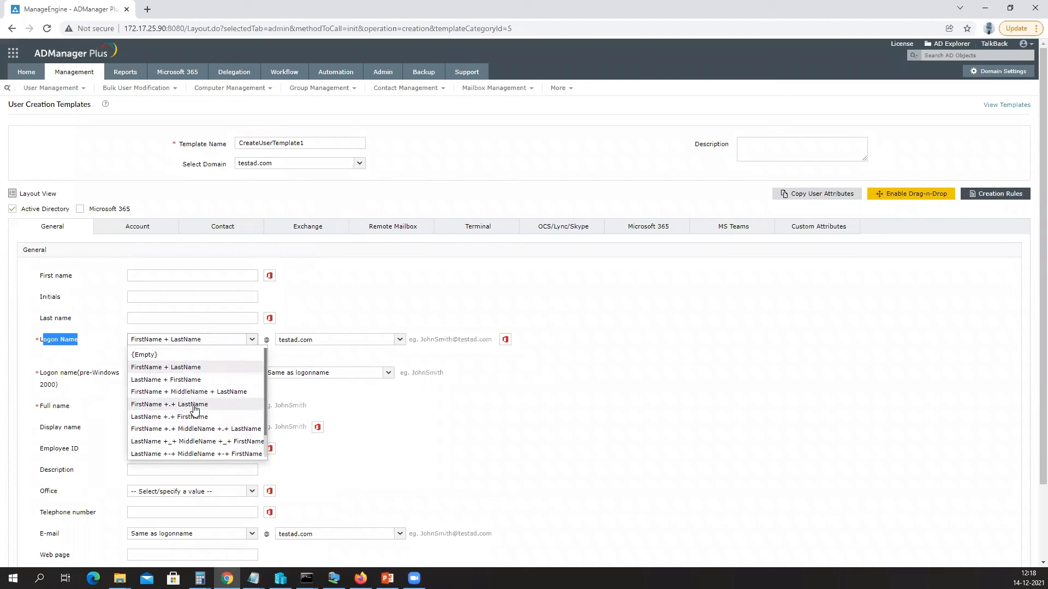
left_click(389, 75)
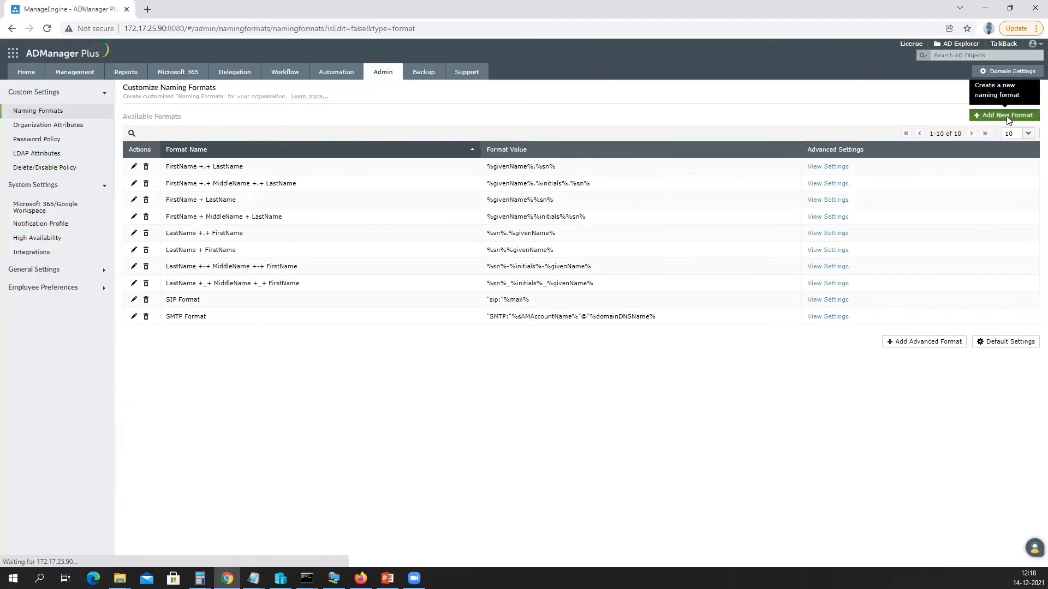
Start a new naming format and add FirstName's first 1 character to its value.
left_click(1007, 117)
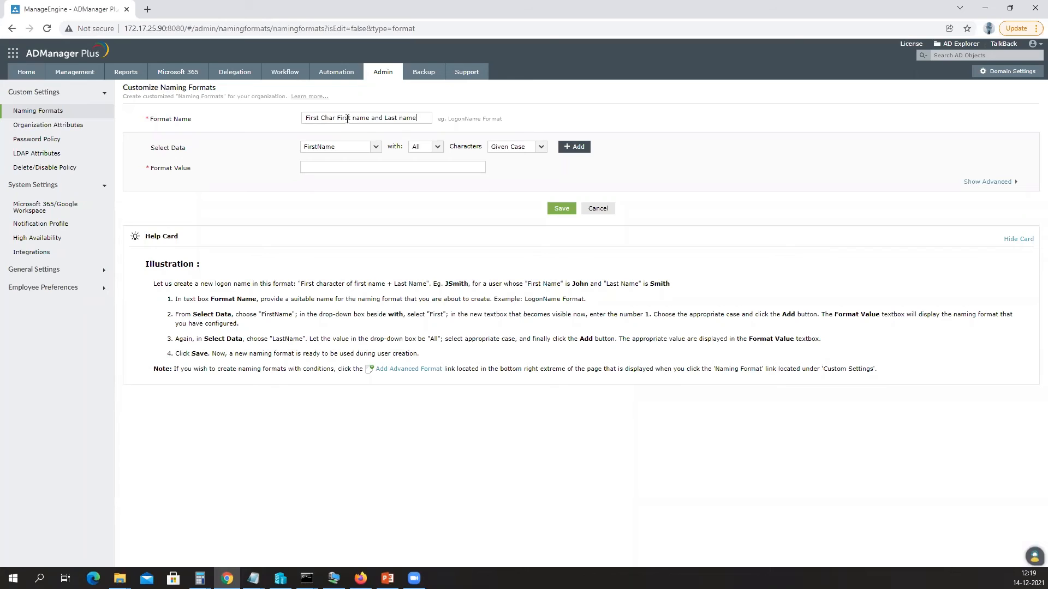
left_click_drag(151, 150, 188, 153)
left_click(317, 153)
left_click(338, 160)
left_click(413, 150)
left_click(421, 164)
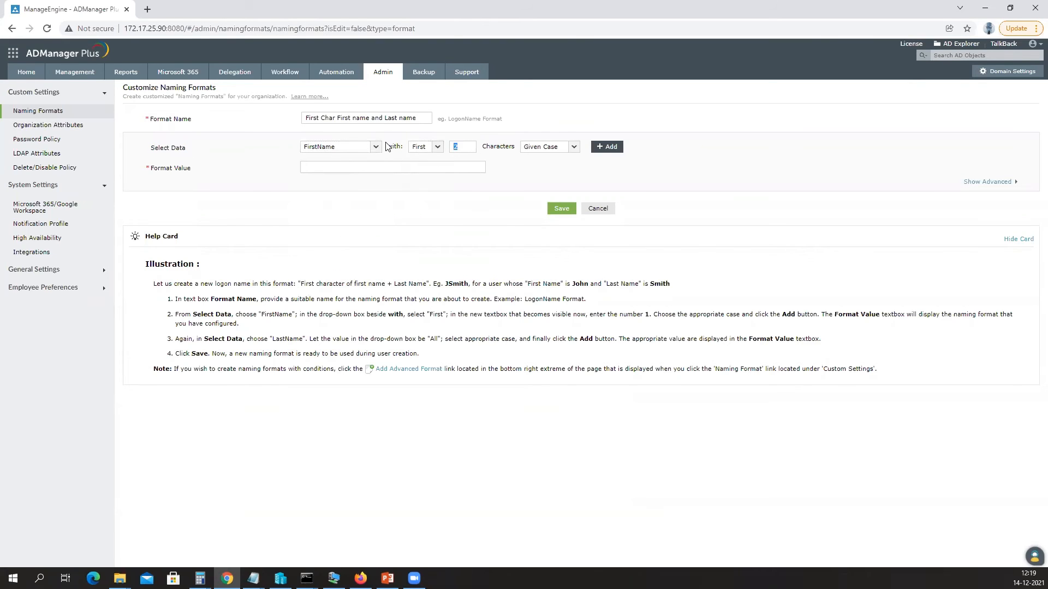
type("1")
left_click(611, 146)
Append LastName, save the First Char First name and Last name format (%givenName%1%sn%2), and locate it.
left_click(376, 148)
left_click(341, 175)
left_click(608, 148)
left_click(375, 147)
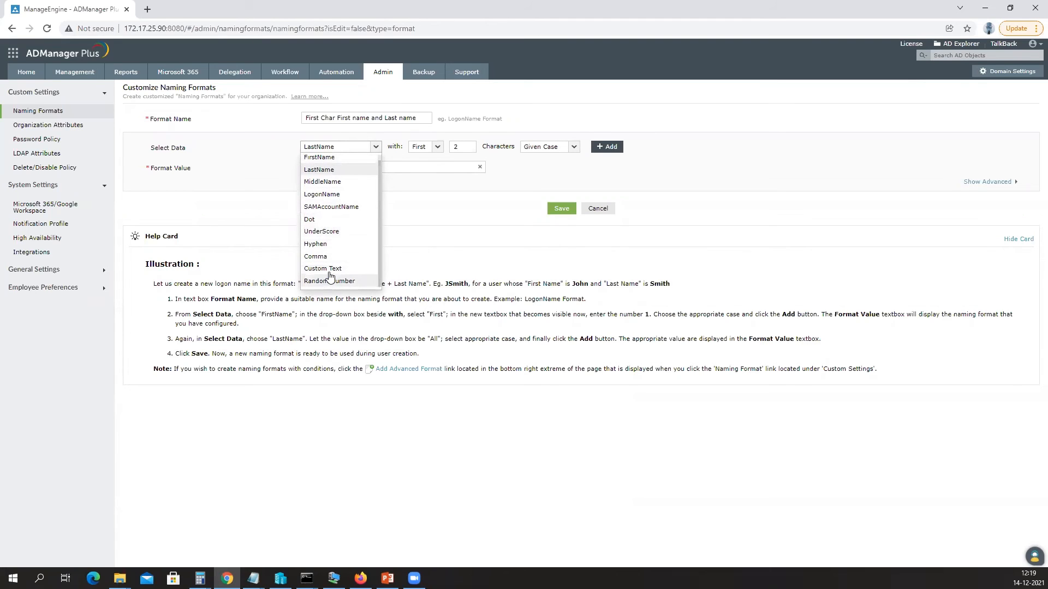
left_click(436, 234)
left_click(560, 211)
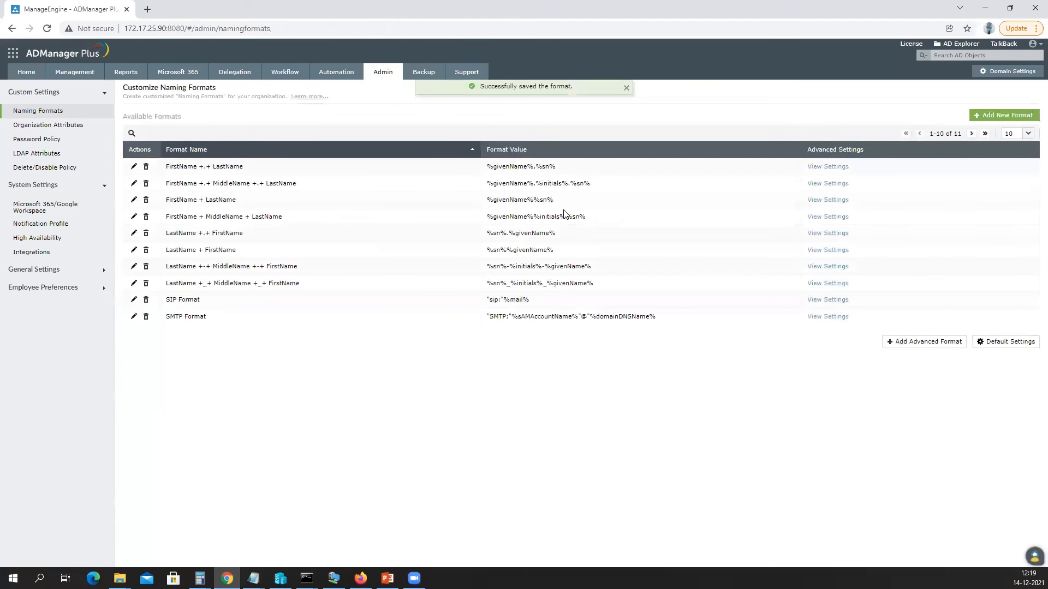
left_click(971, 133)
left_click_drag(169, 167, 275, 169)
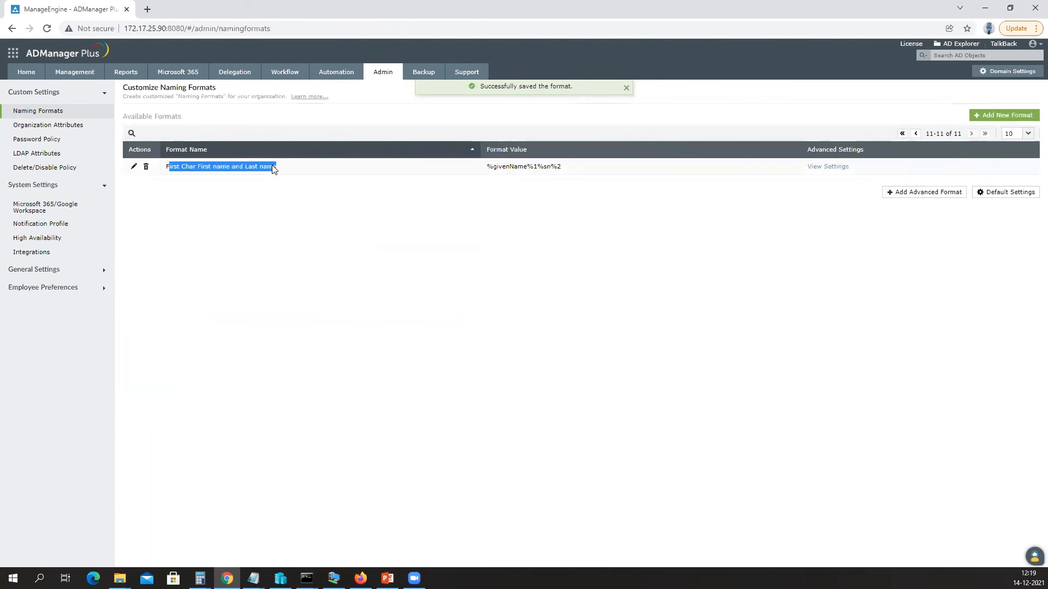
Start another new user creation template named 'Test Template'.
left_click(73, 73)
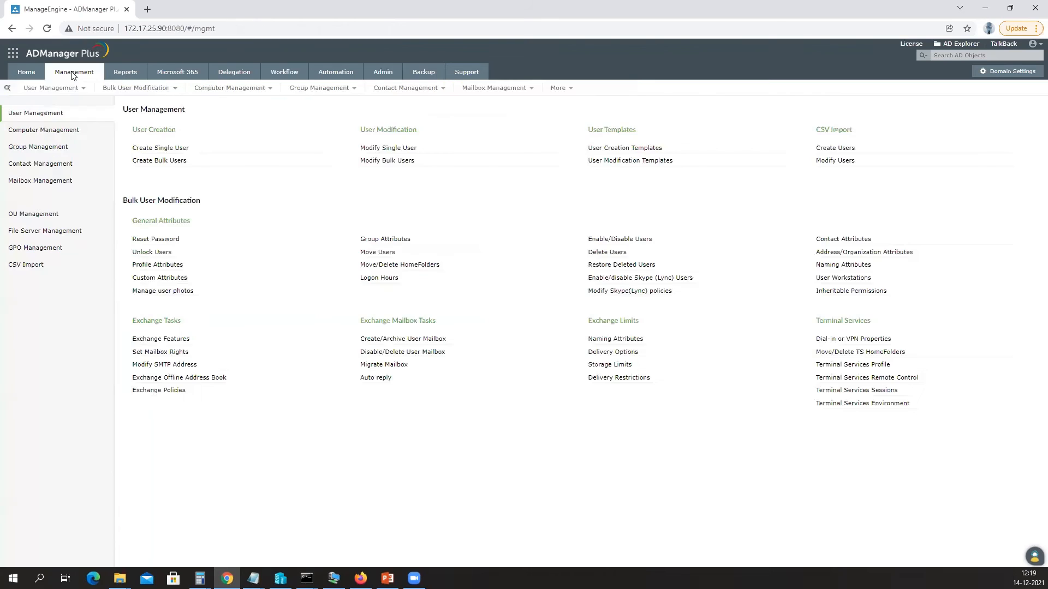
left_click(616, 148)
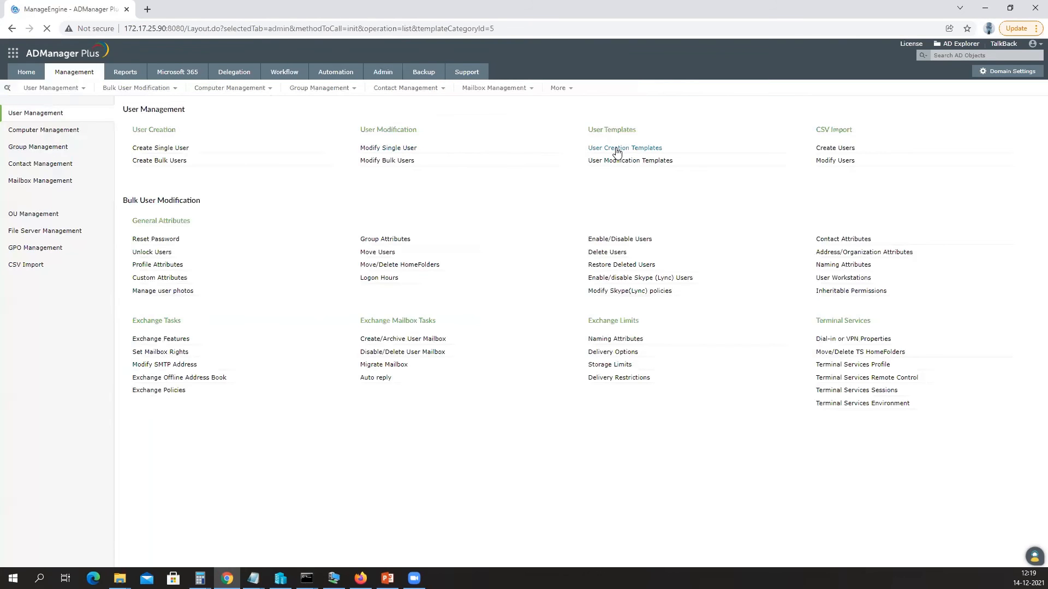
left_click(968, 106)
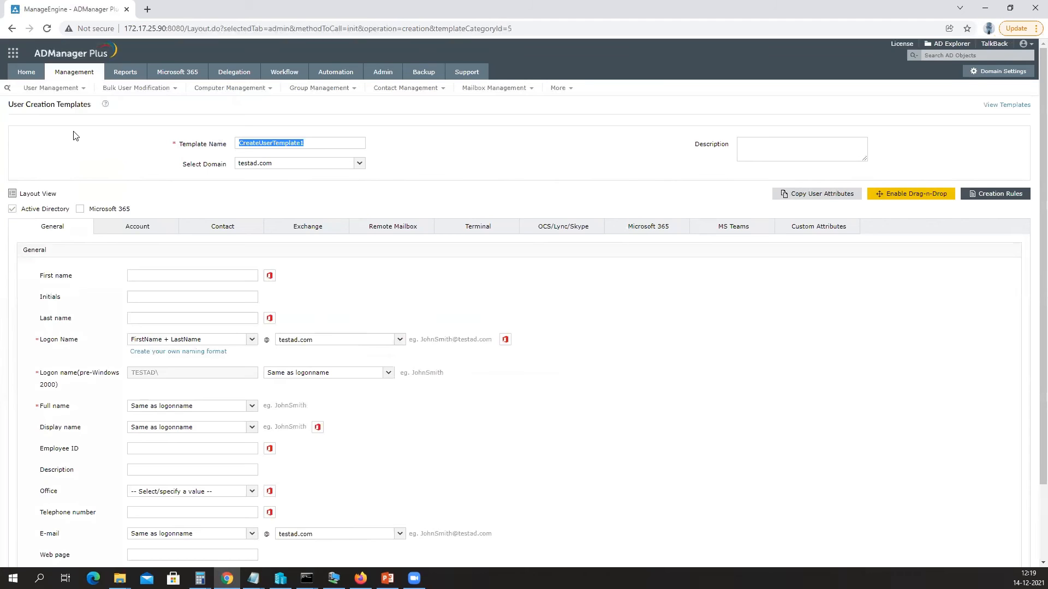
type("Test Template")
Set the template's Logon Name format to First Char First name and Last name.
scroll(161, 262, "down", 2)
left_click(169, 250)
scroll(164, 311, "down", 3)
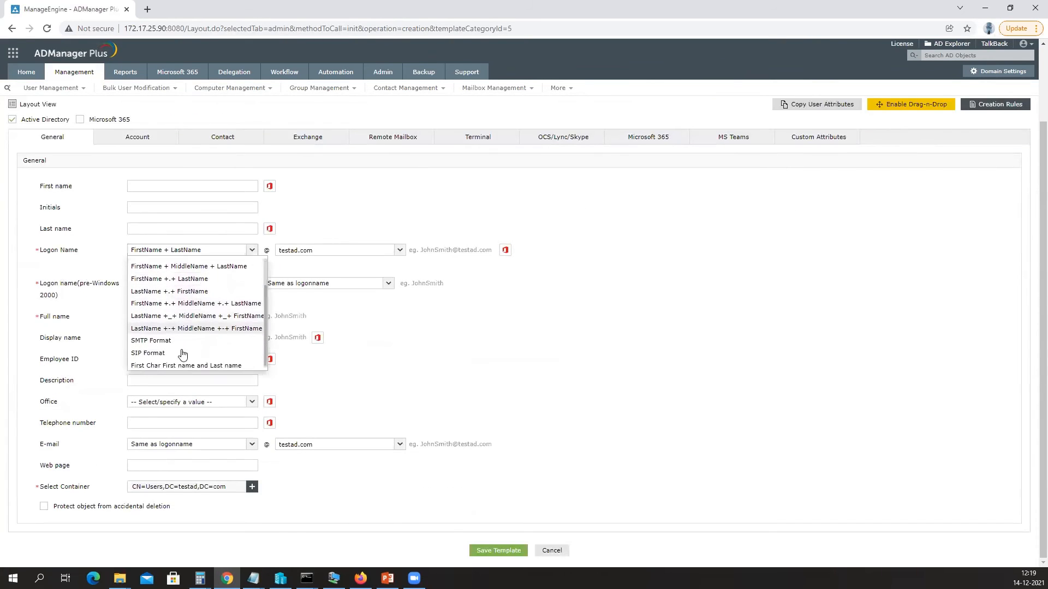
left_click(195, 363)
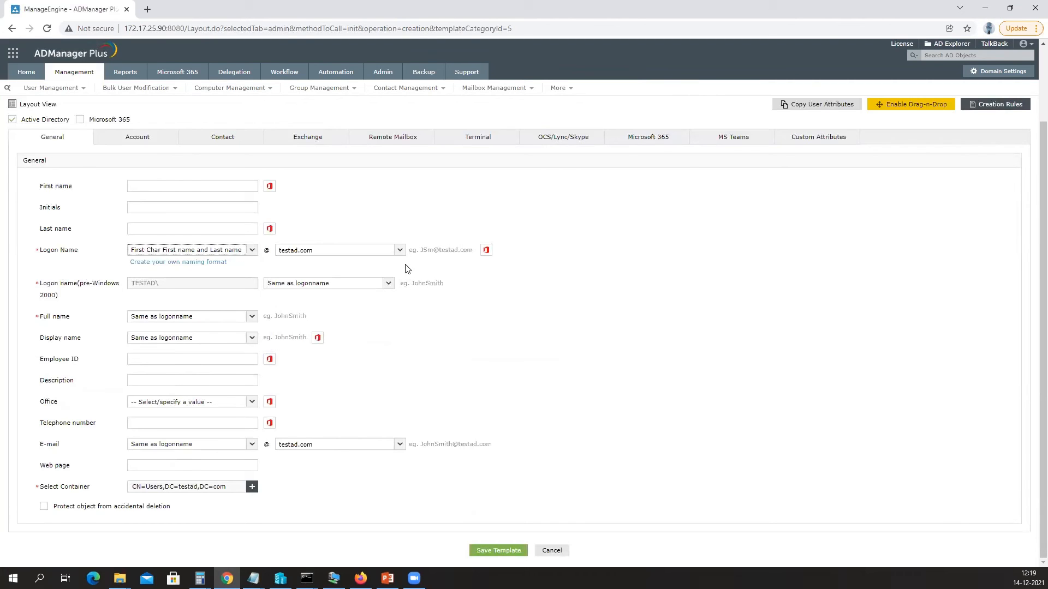
left_click_drag(420, 251, 467, 251)
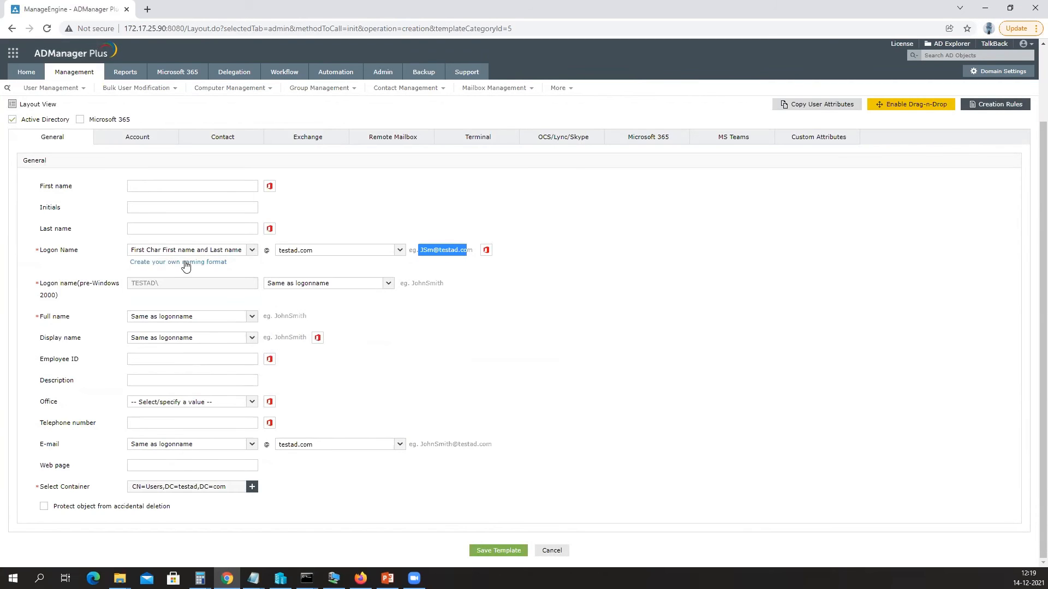
left_click(203, 252)
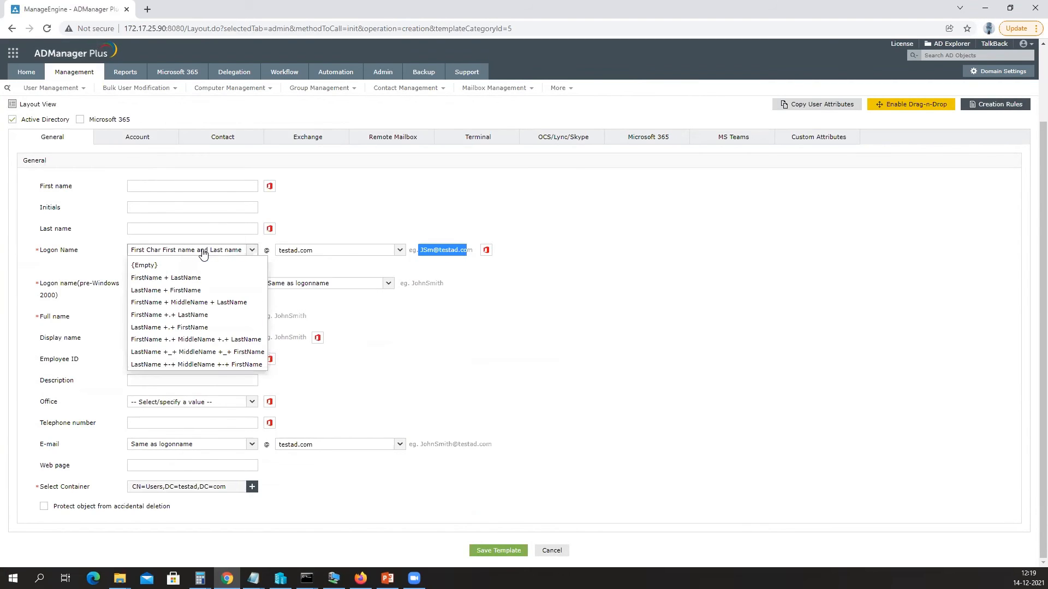
left_click(203, 252)
scroll(291, 301, "up", 2)
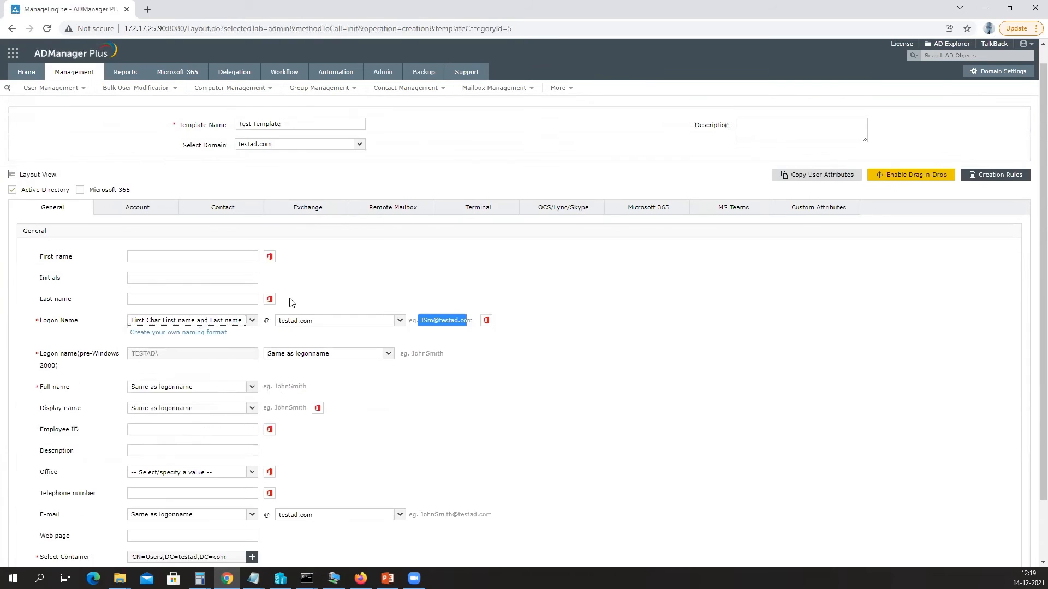
scroll(292, 303, "up", 1)
scroll(232, 368, "down", 2)
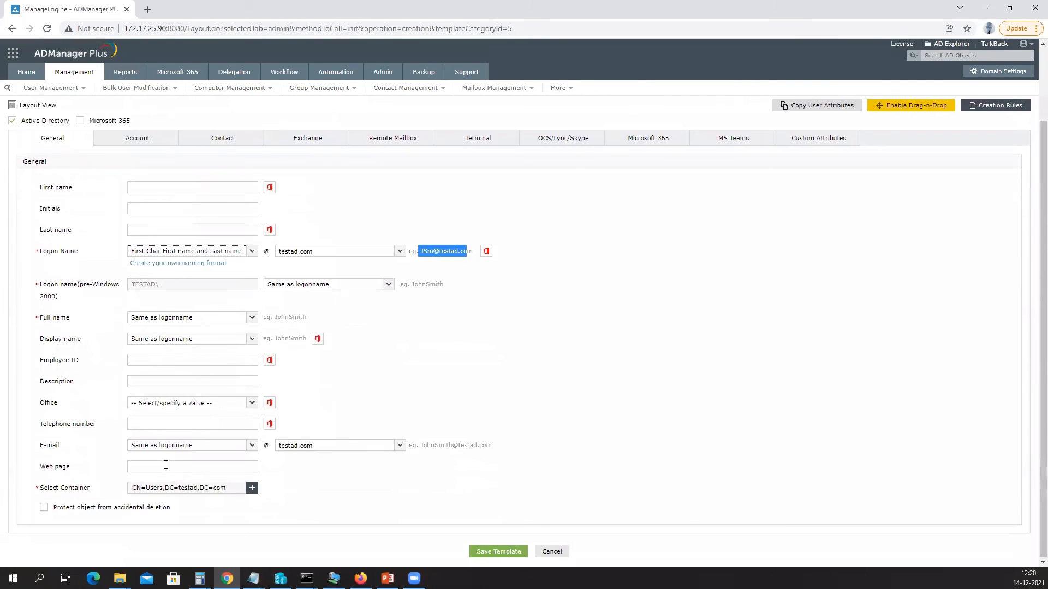
Check the Select Container picker without changing it, then move on to Account settings.
left_click(62, 487)
left_click_drag(48, 487, 95, 487)
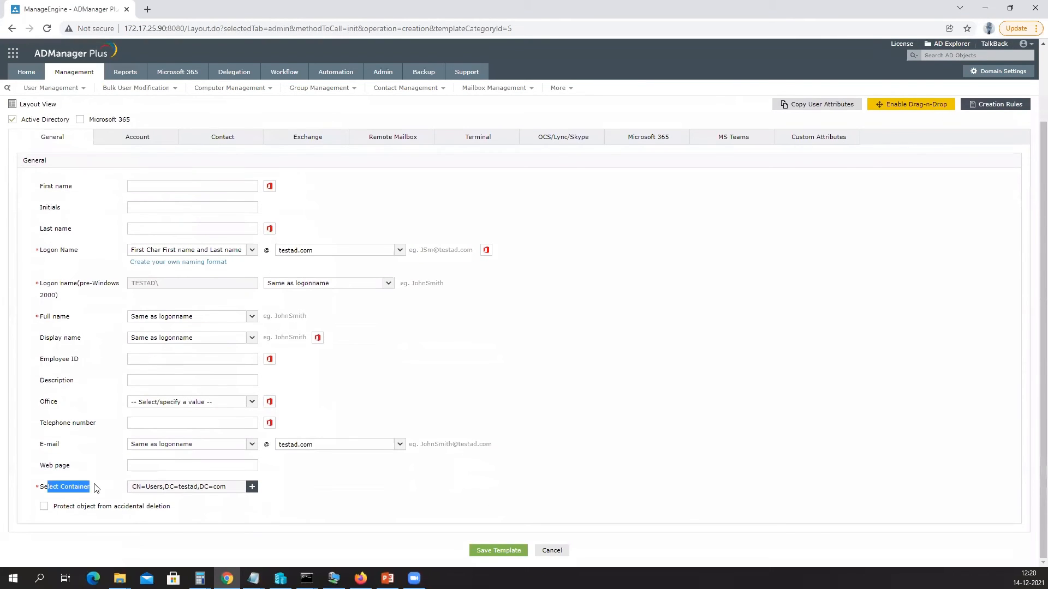
left_click(251, 486)
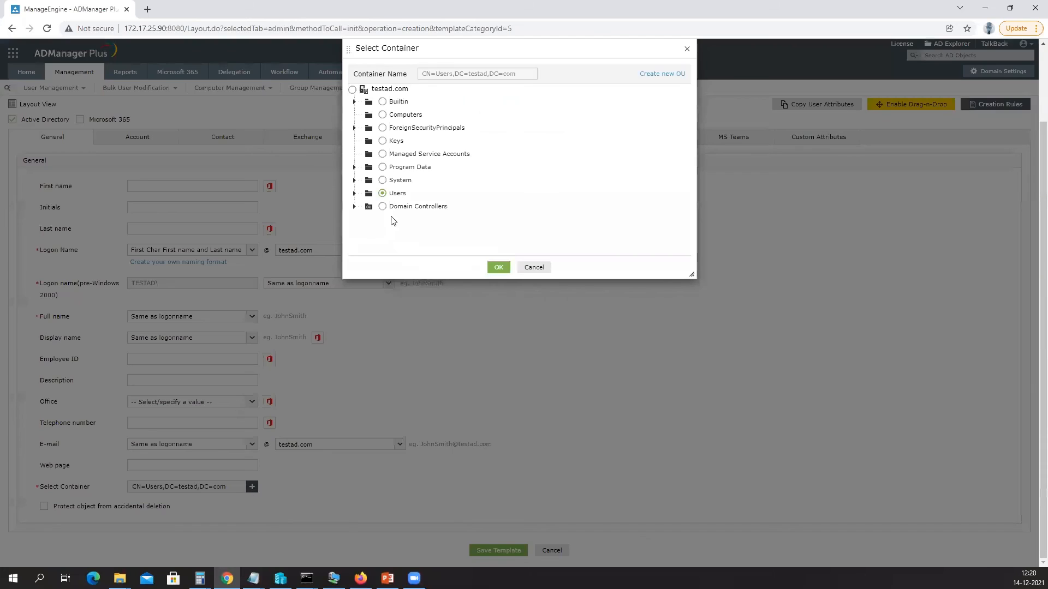
left_click(534, 267)
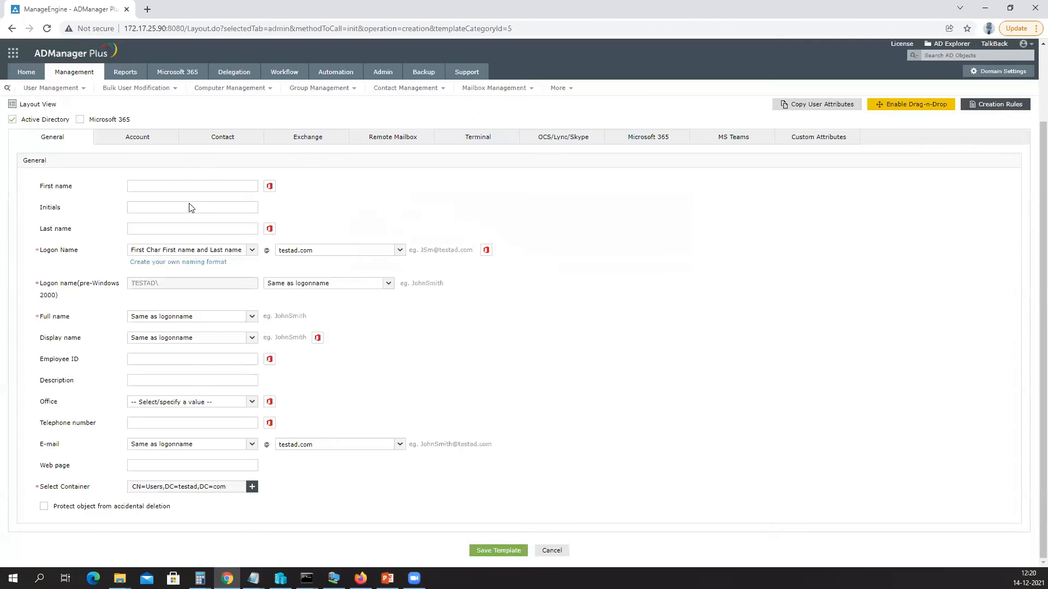
left_click(138, 140)
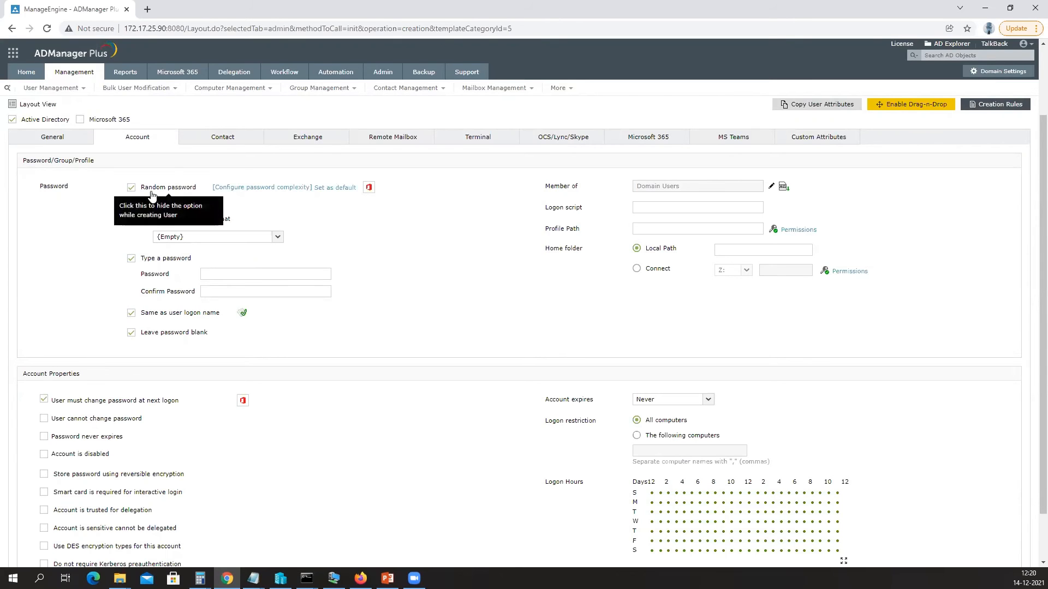
Add Backup Operators, Cert Publishers and Certificate Service DCOM Access to the template's Member of groups.
left_click_drag(547, 187, 586, 191)
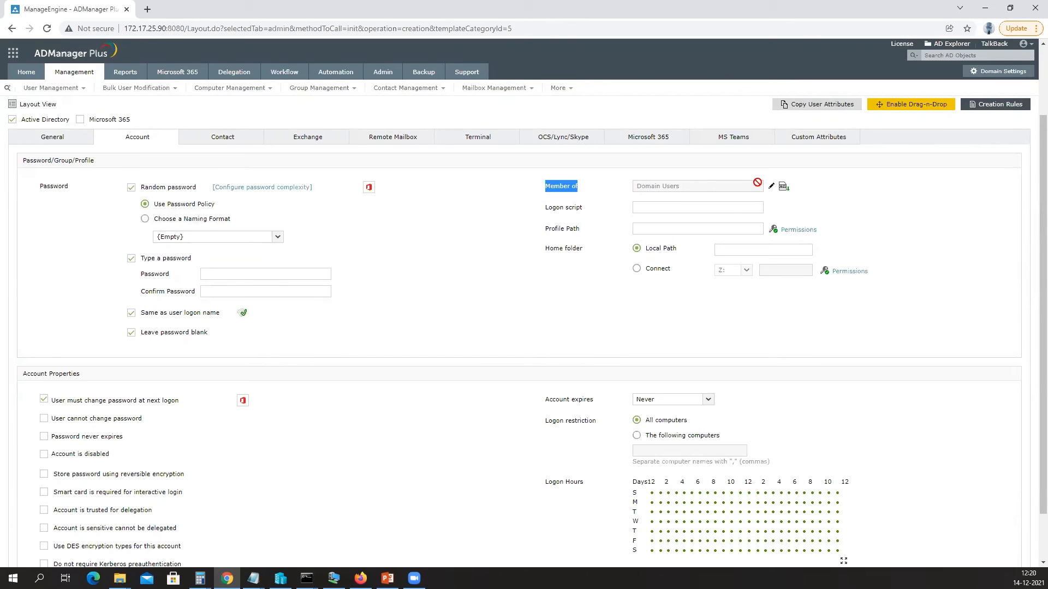
left_click(771, 186)
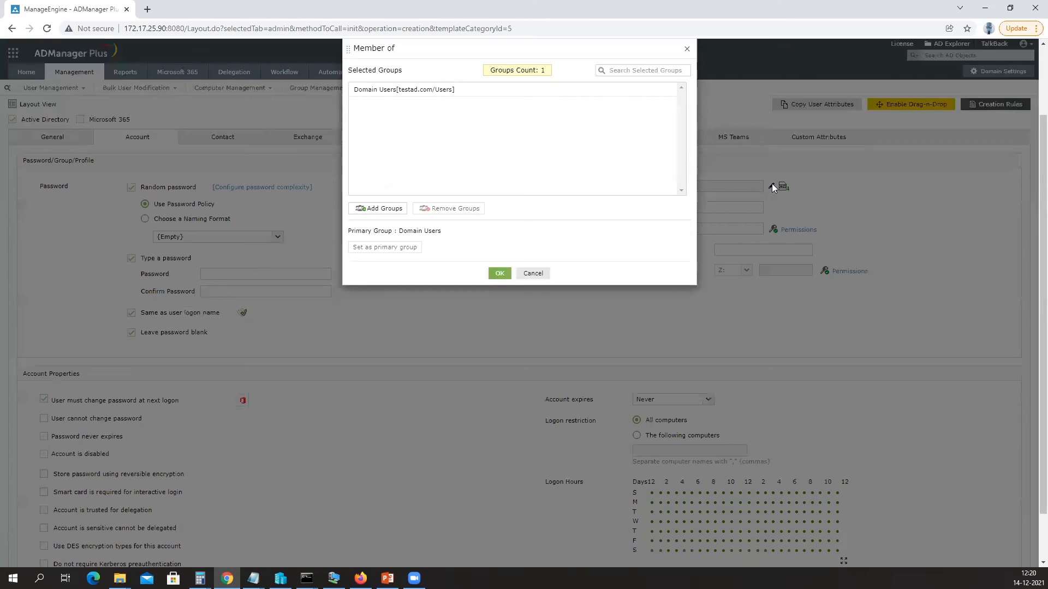
left_click(390, 213)
left_click(350, 173)
left_click(348, 189)
left_click(348, 206)
left_click(498, 273)
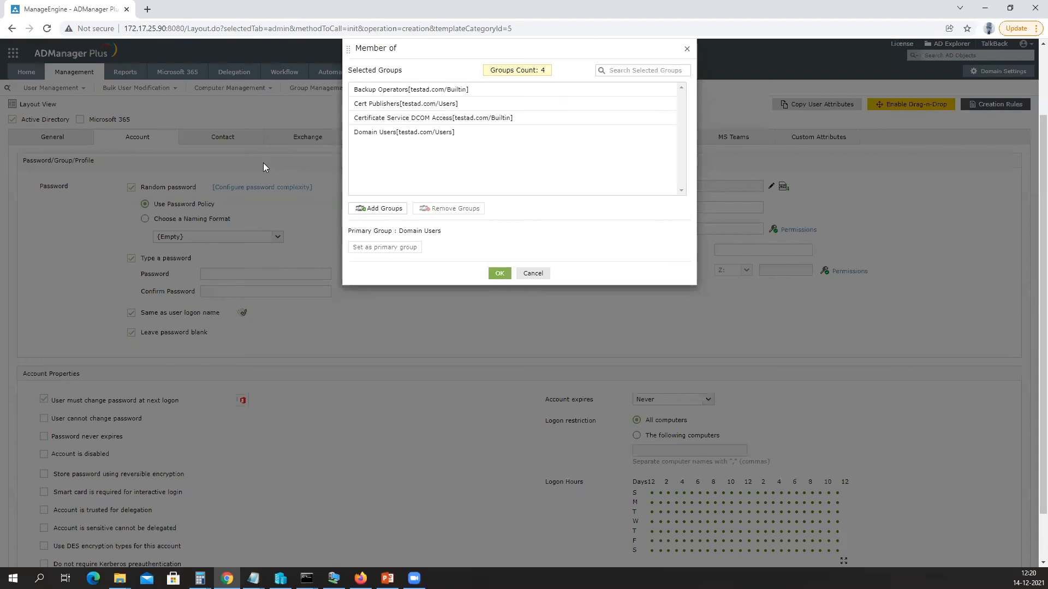
left_click(498, 275)
left_click(309, 143)
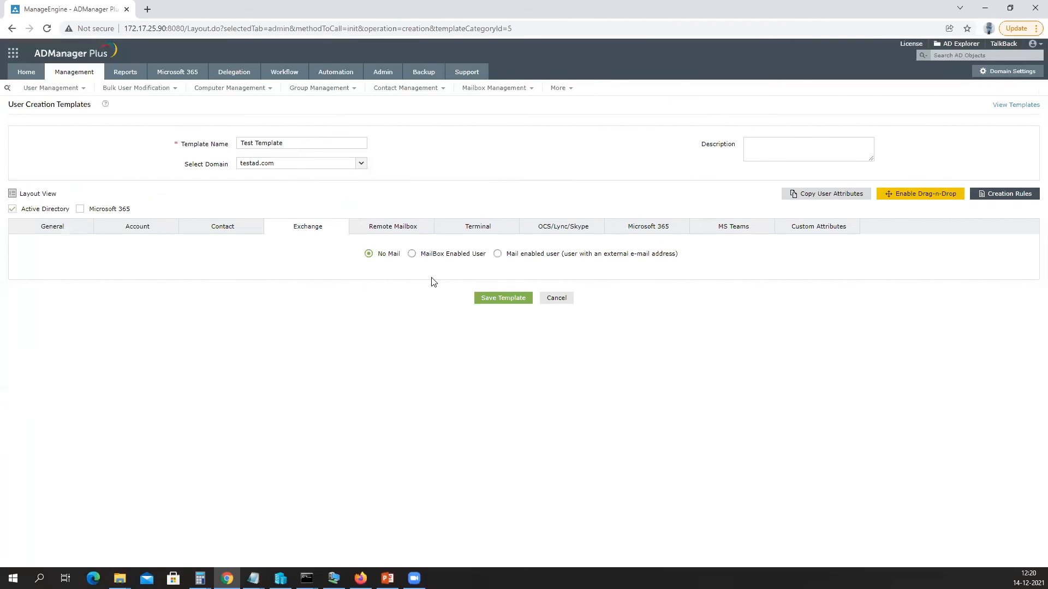
Try MailBox Enabled User, then keep the Exchange setting at No Mail.
left_click(412, 254)
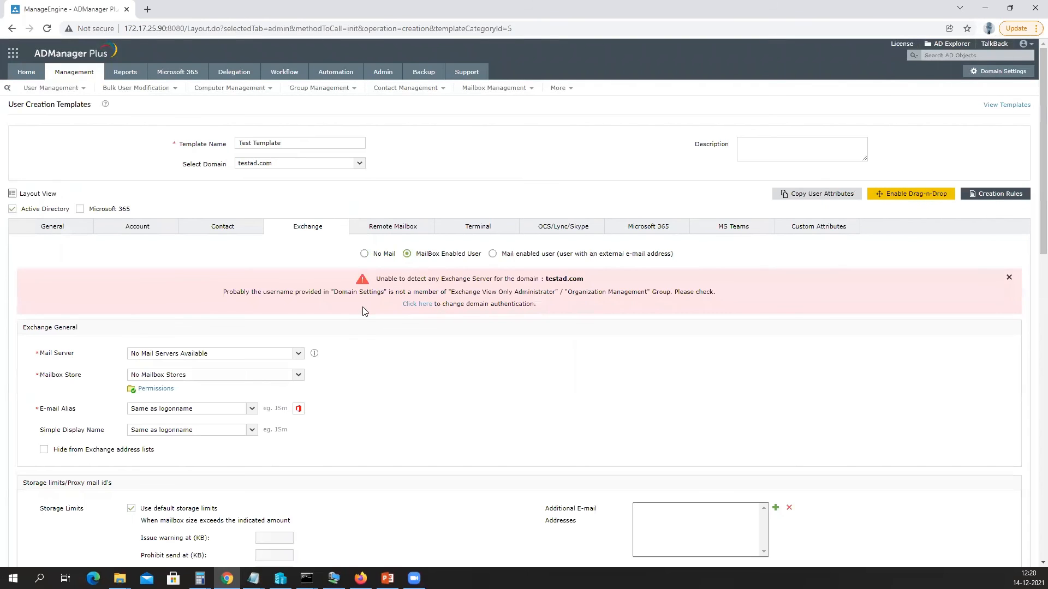
scroll(365, 312, "down", 5)
scroll(385, 259, "up", 3)
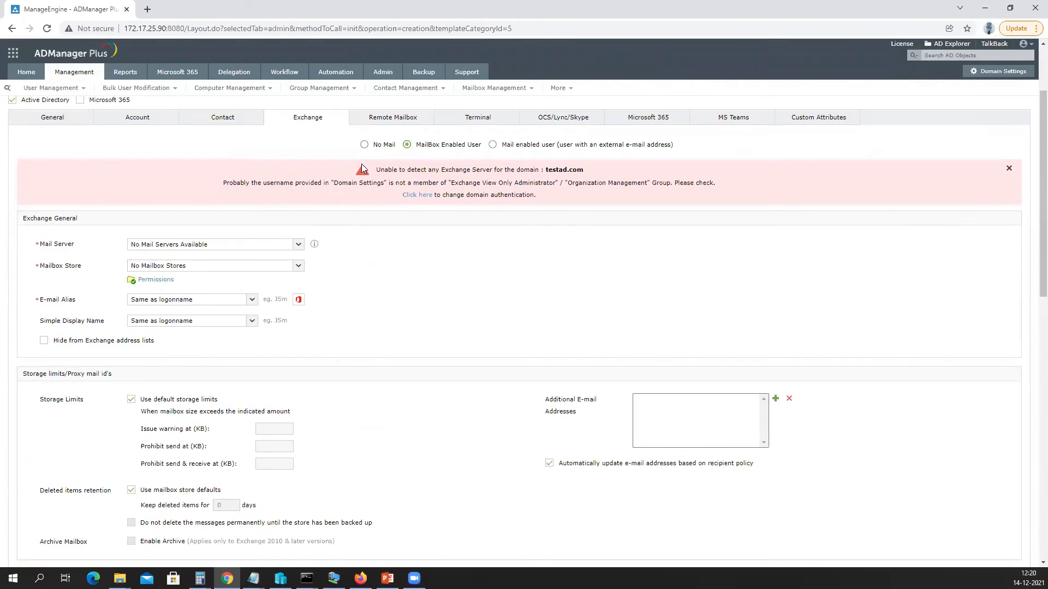
left_click(364, 144)
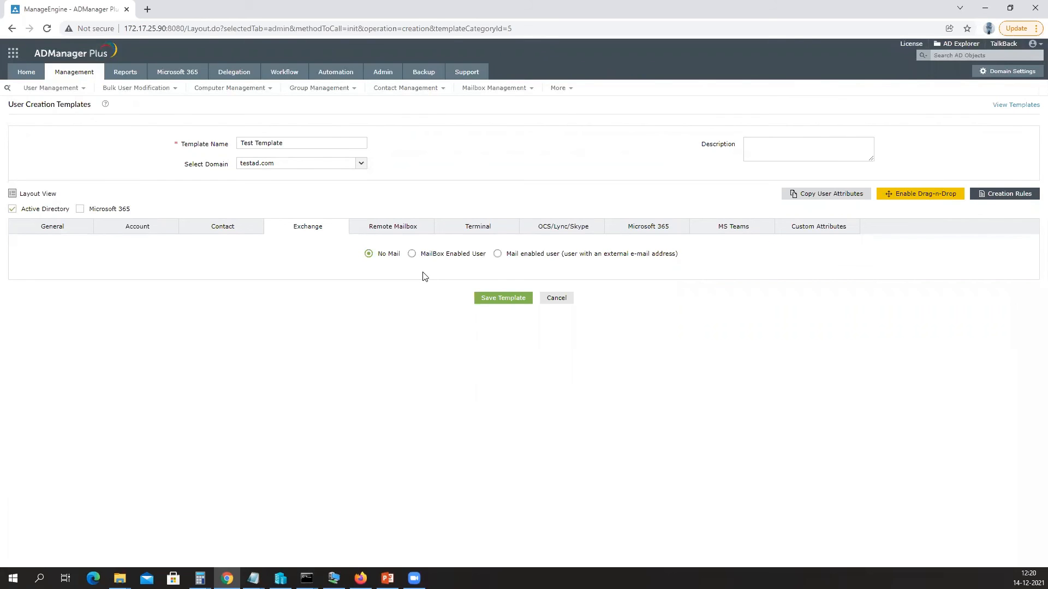
Enable Microsoft 365 user creation and review the still-blank Contact and address fields.
left_click(652, 228)
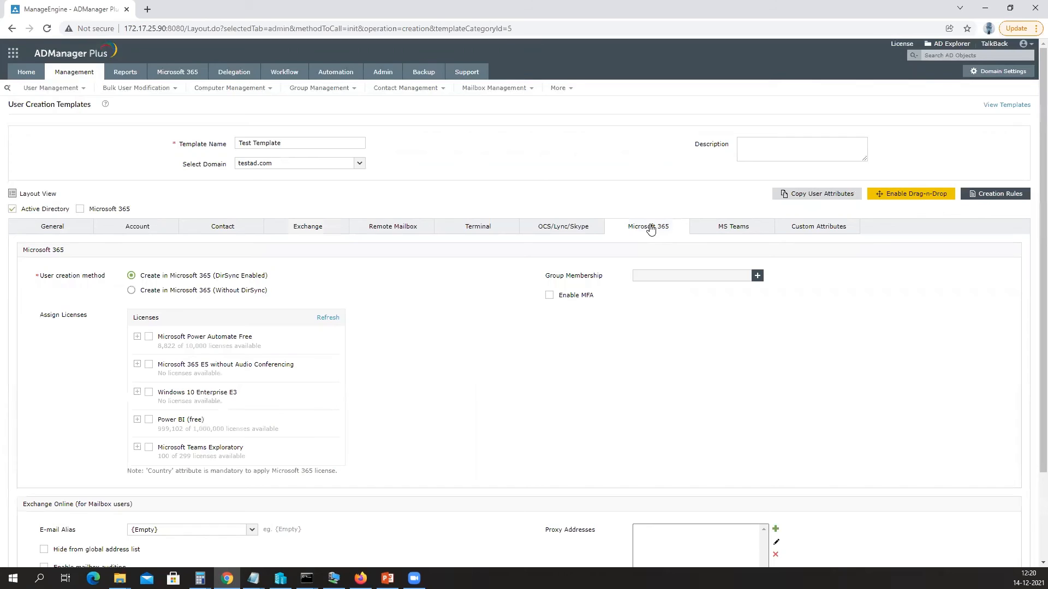
left_click_drag(90, 210, 137, 210)
scroll(317, 307, "down", 1)
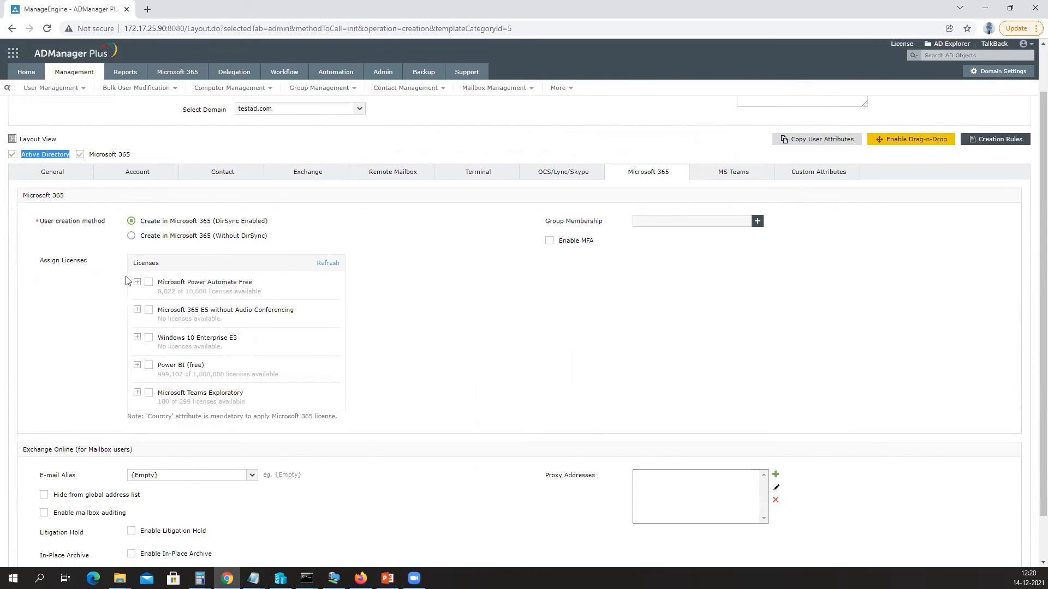
scroll(228, 292, "down", 1)
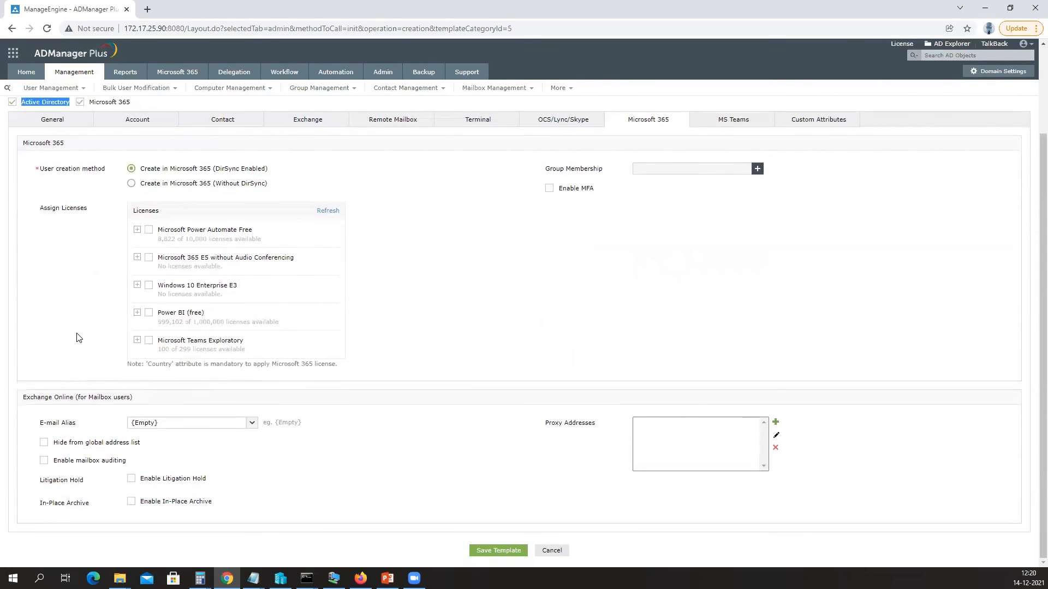
left_click(220, 124)
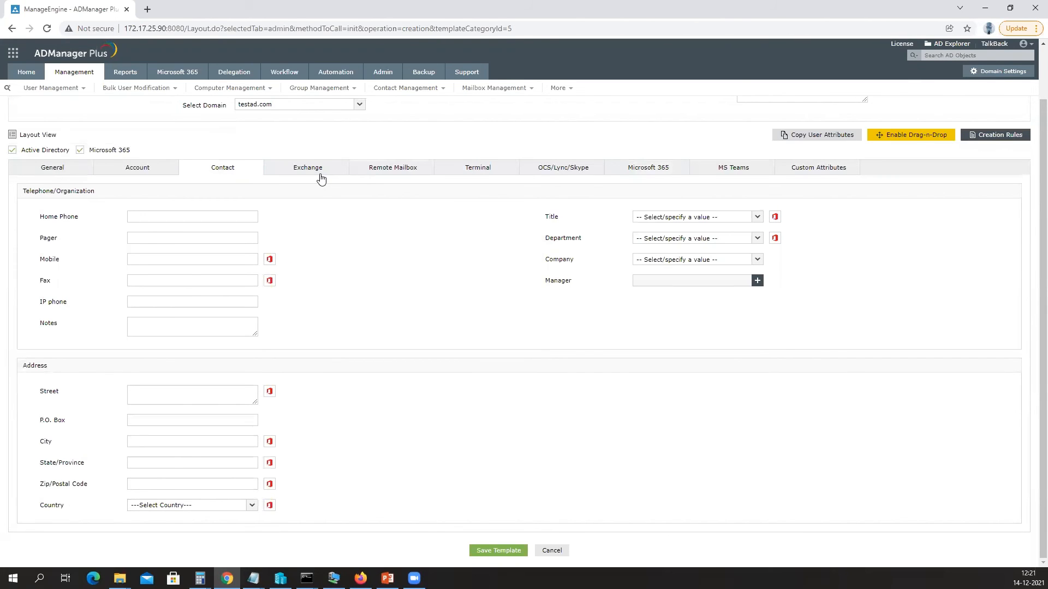
scroll(415, 221, "up", 1)
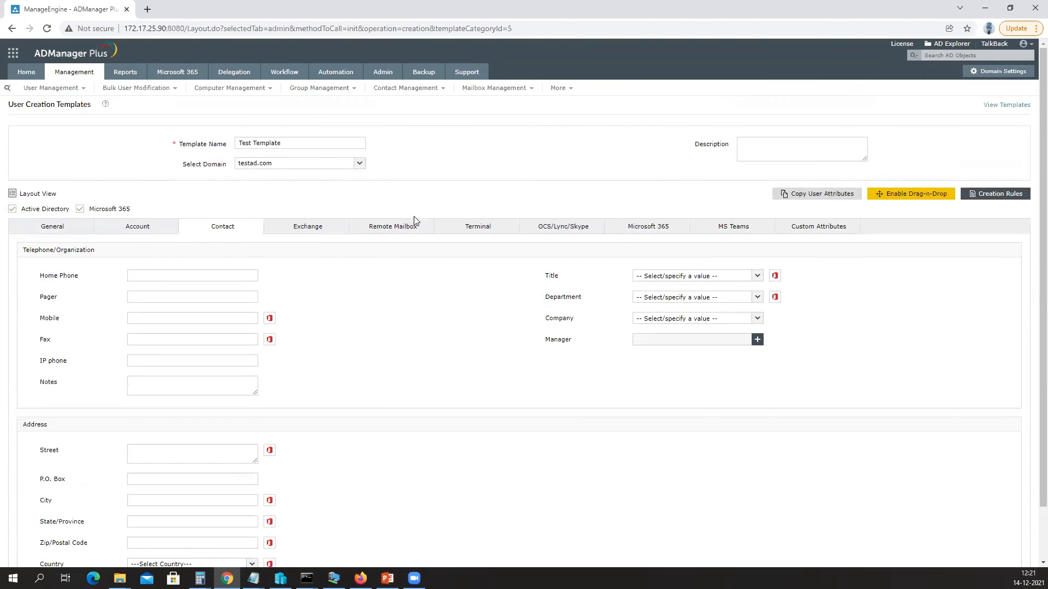
scroll(398, 234, "down", 1)
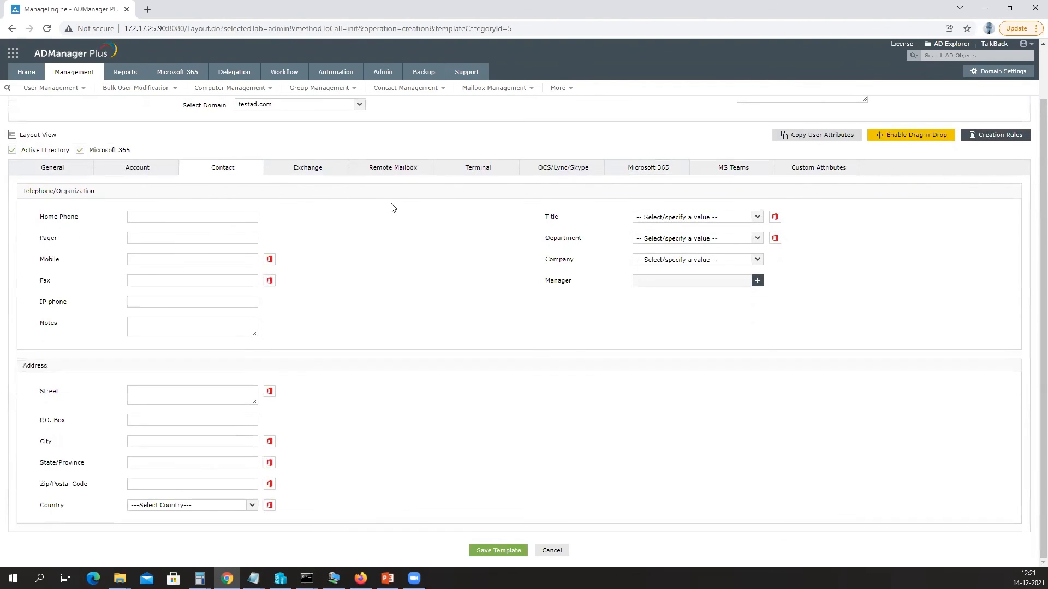
Save Test Template, reopen it from the list, and view its empty Creation Rules.
left_click(491, 553)
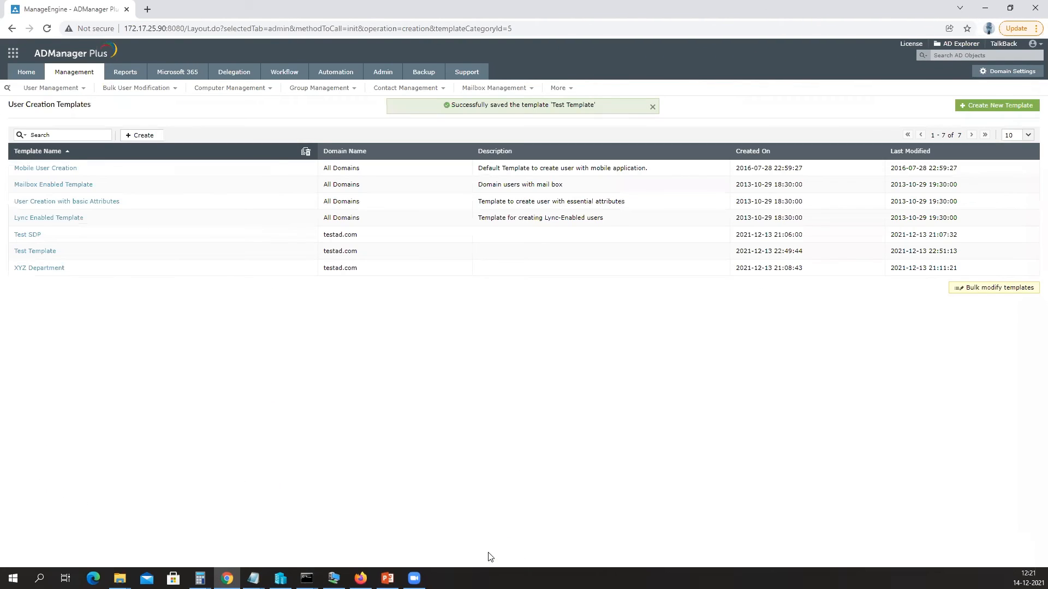
left_click(31, 252)
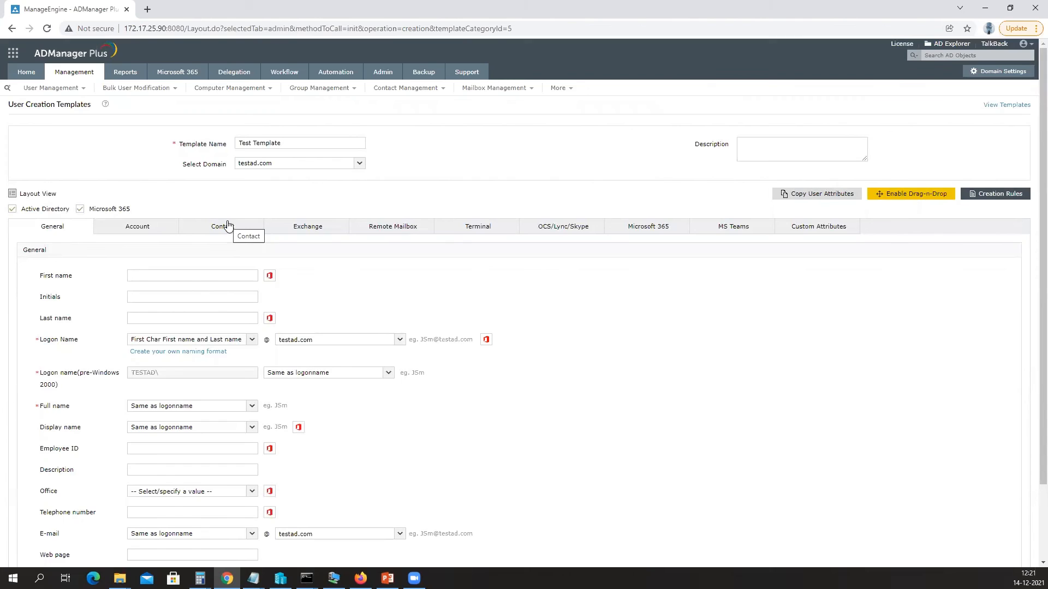
left_click(985, 203)
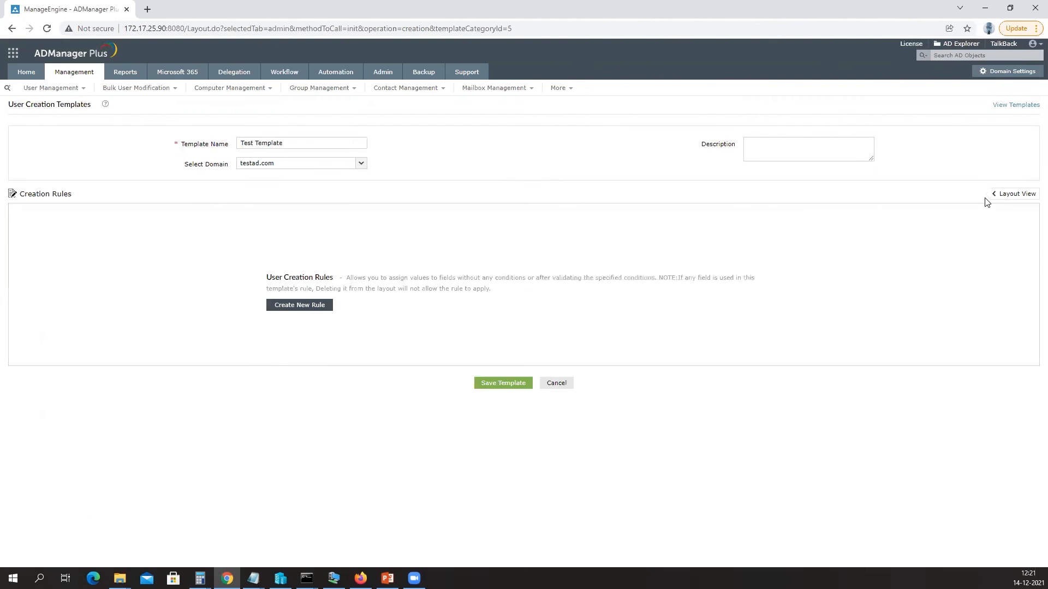
Add Rule 1 with the condition Department Is Design.
left_click(302, 308)
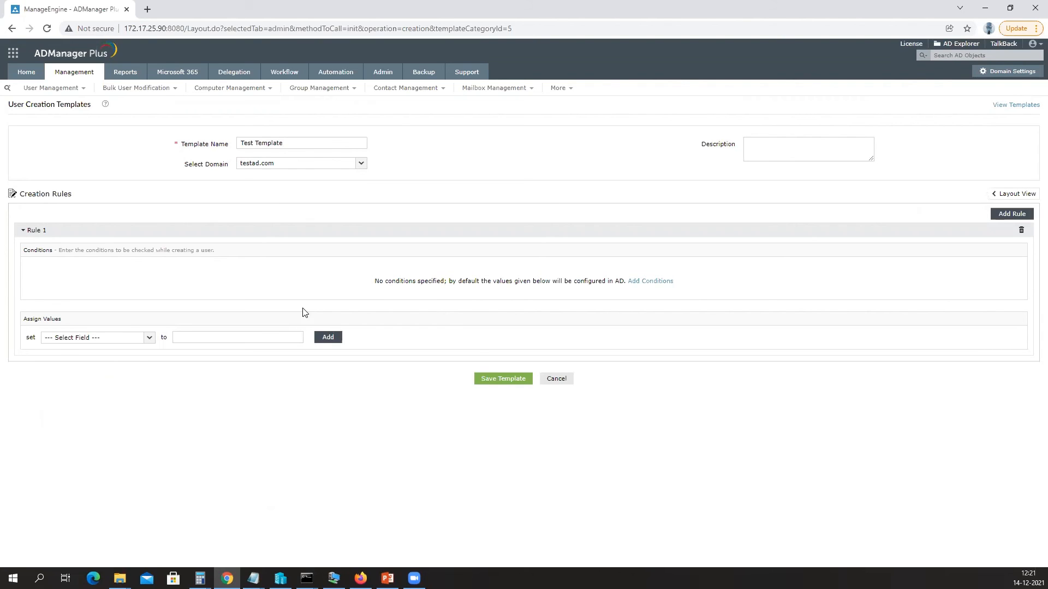
left_click(657, 281)
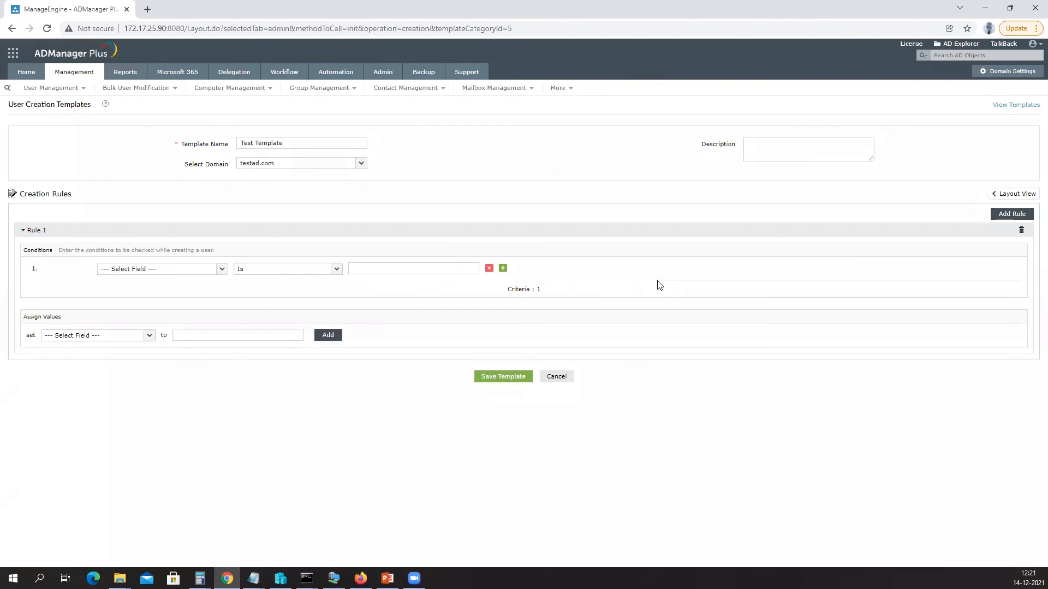
left_click(191, 270)
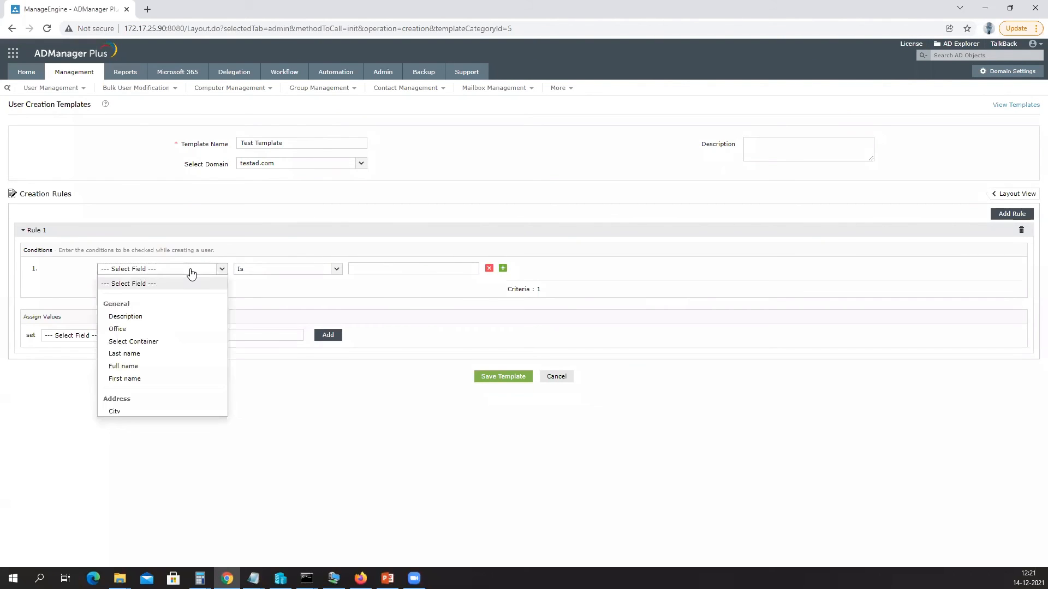
scroll(141, 349, "down", 3)
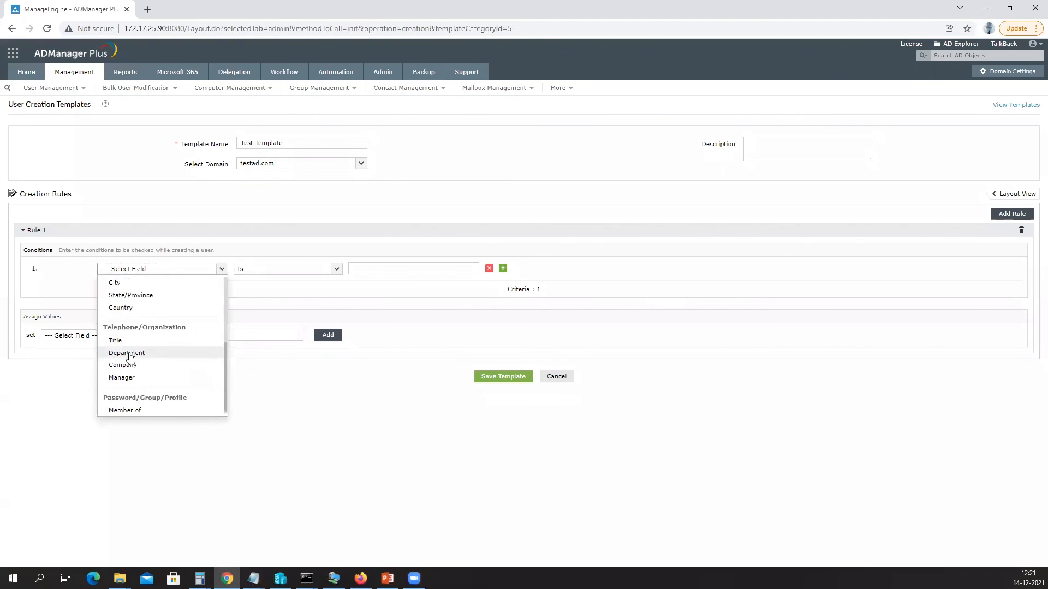
left_click(129, 356)
left_click(393, 268)
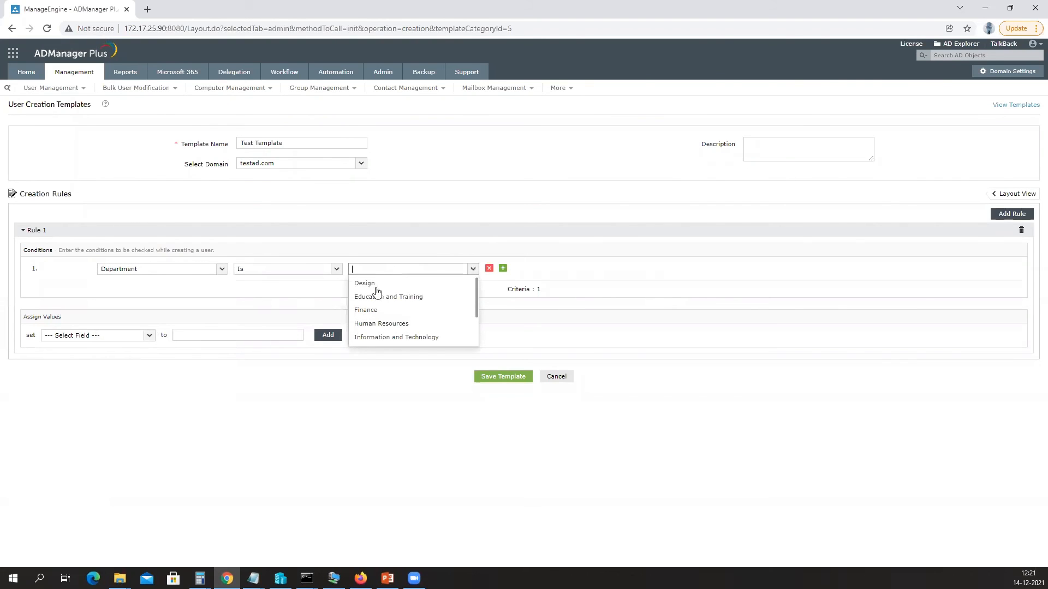
left_click(375, 286)
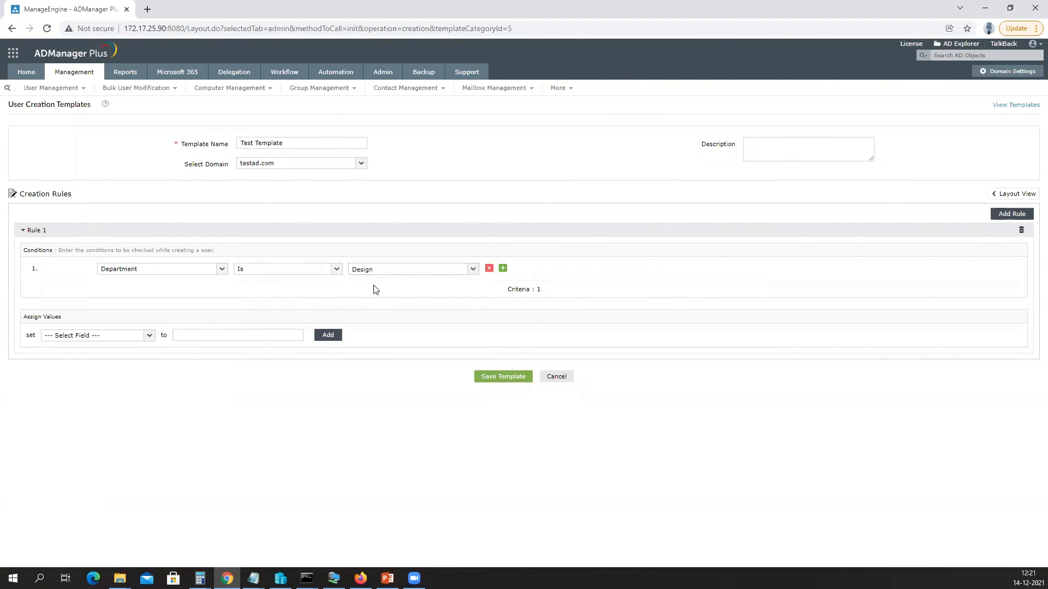
Make Rule 1 assign the Select Container value OU=Domain Controllers.
left_click(125, 336)
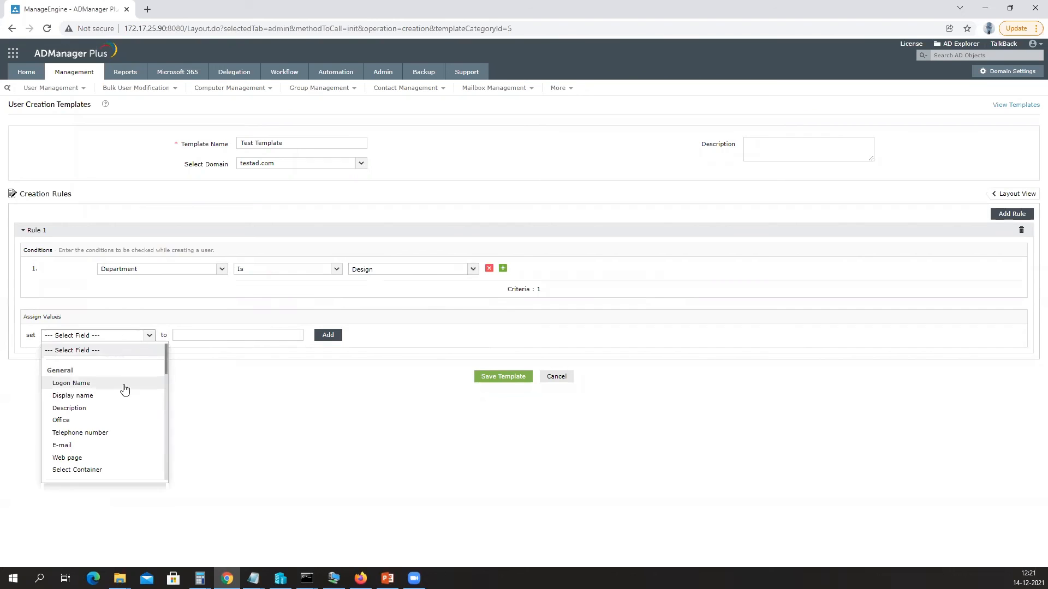
left_click(92, 469)
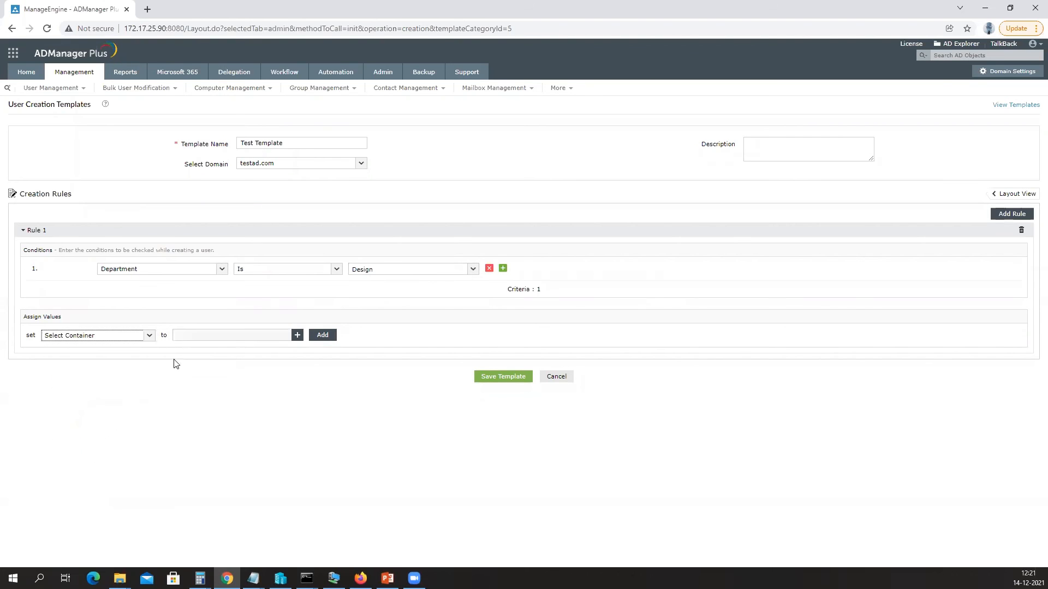
left_click(296, 335)
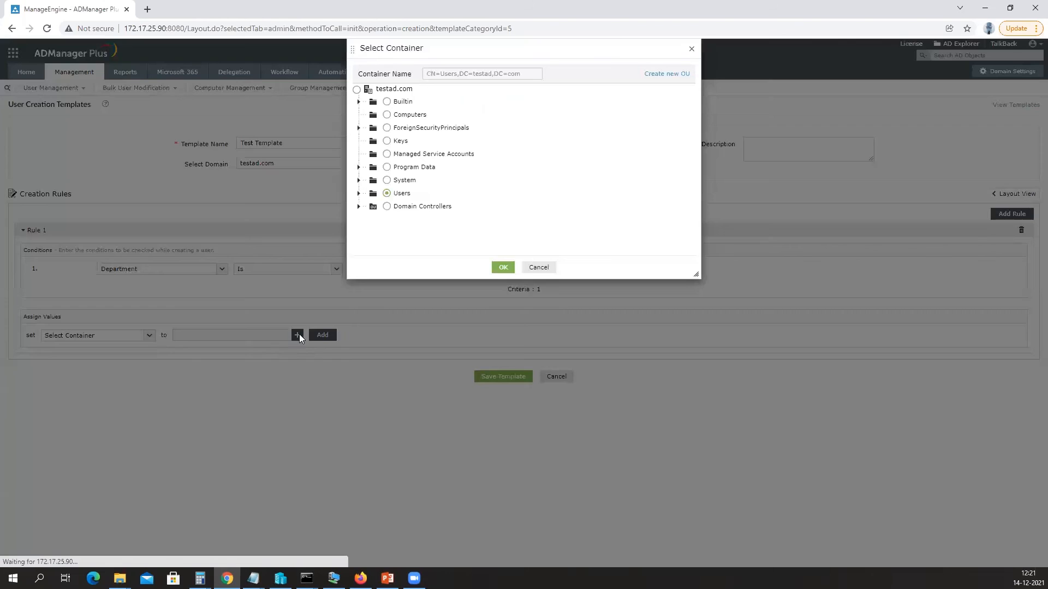
left_click(387, 208)
left_click(501, 268)
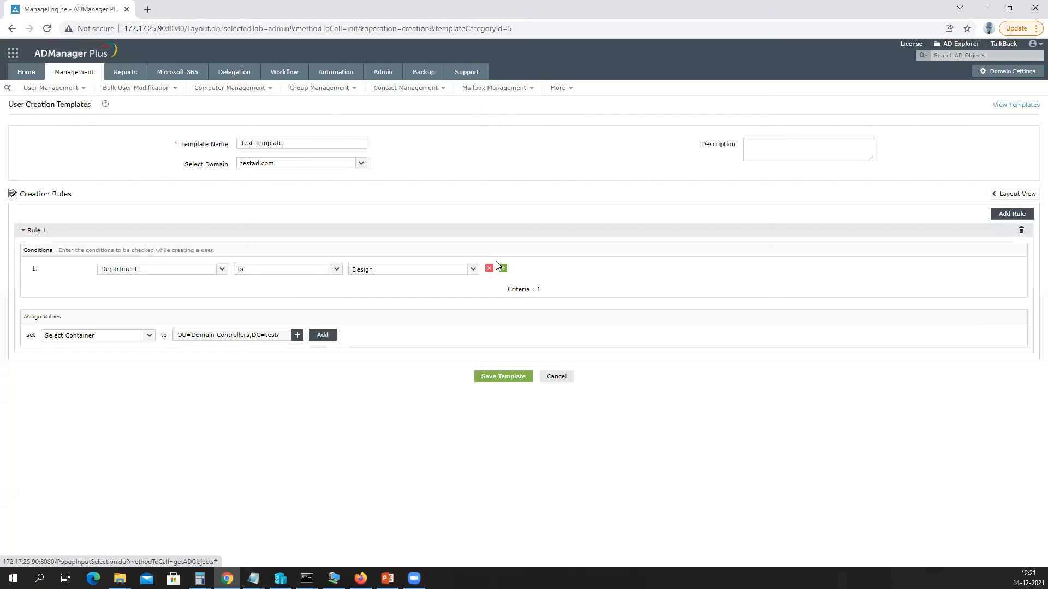
Have Rule 1 assign Microsoft Power Automate Free and Microsoft 365 E5 without Audio Conferencing licences.
left_click(148, 338)
scroll(139, 389, "down", 10)
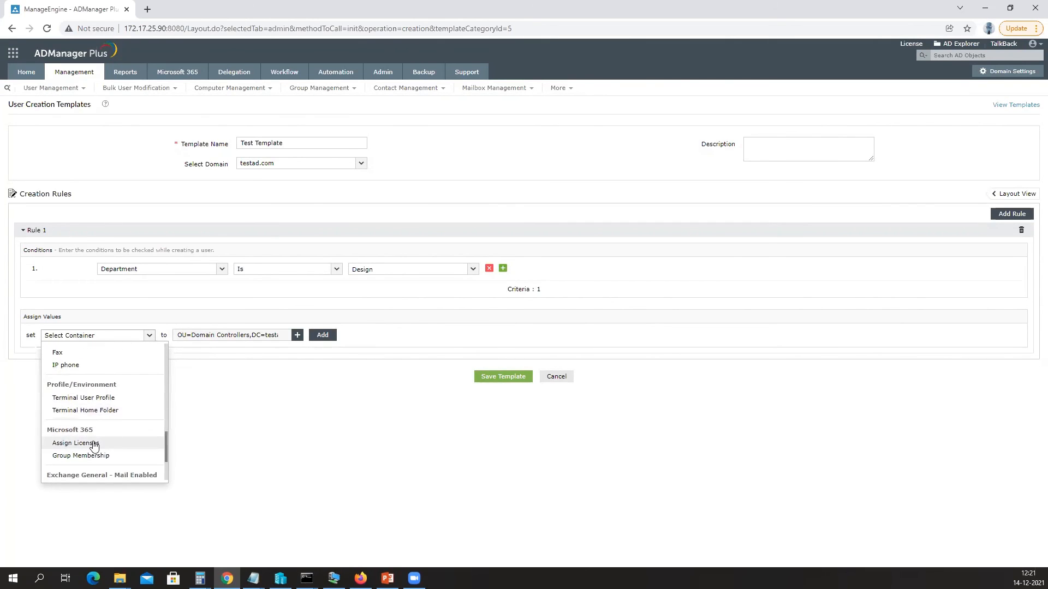
left_click(90, 442)
left_click(196, 360)
left_click(196, 391)
left_click(417, 337)
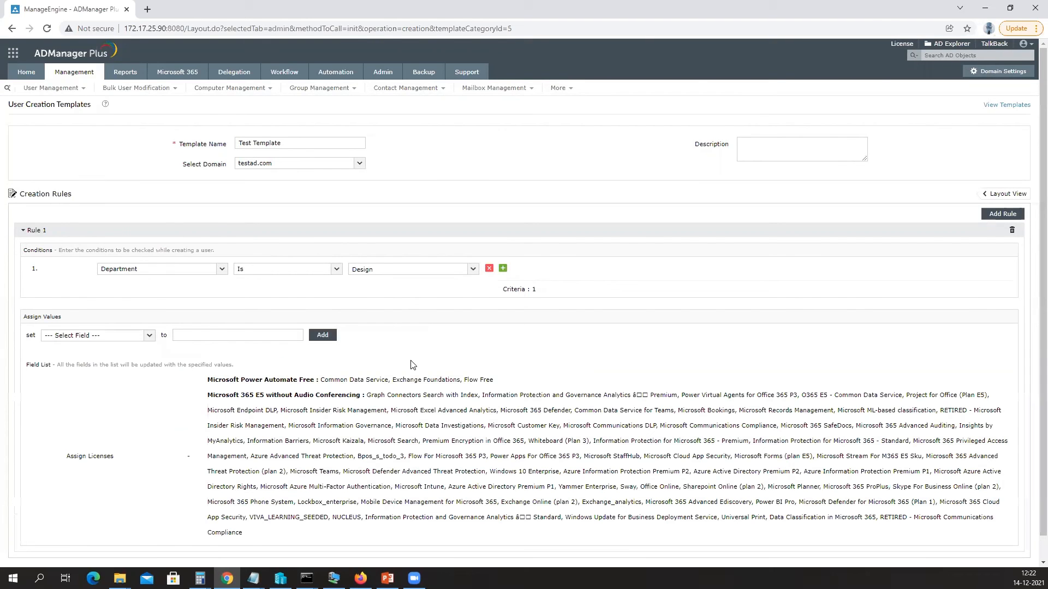
Add a Member of assignment with Administrators, Allowed RODC Password Replication Group and Backup Operators.
left_click(85, 337)
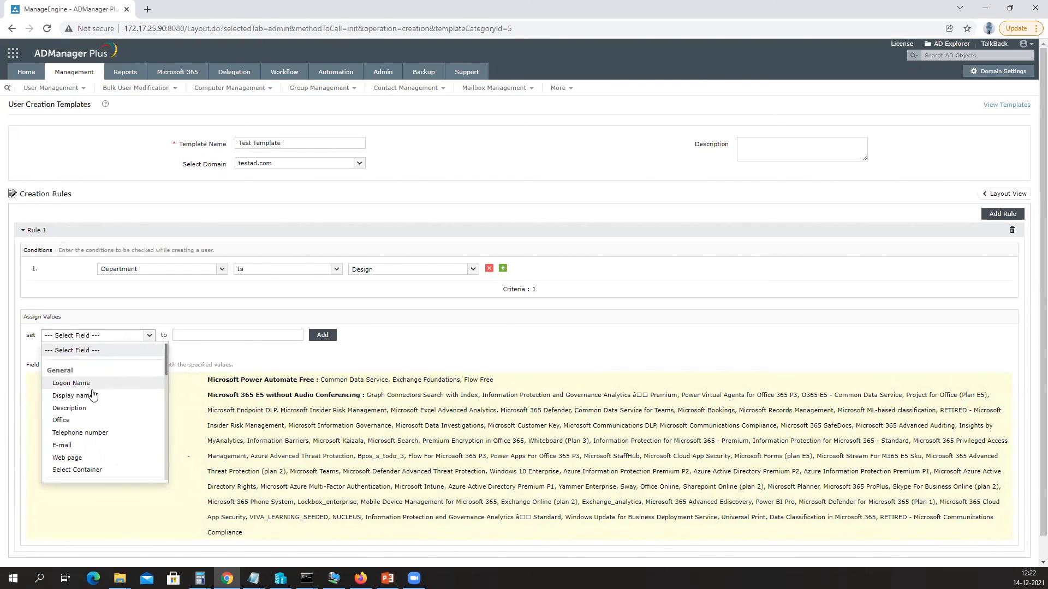
scroll(92, 393, "down", 5)
left_click(78, 336)
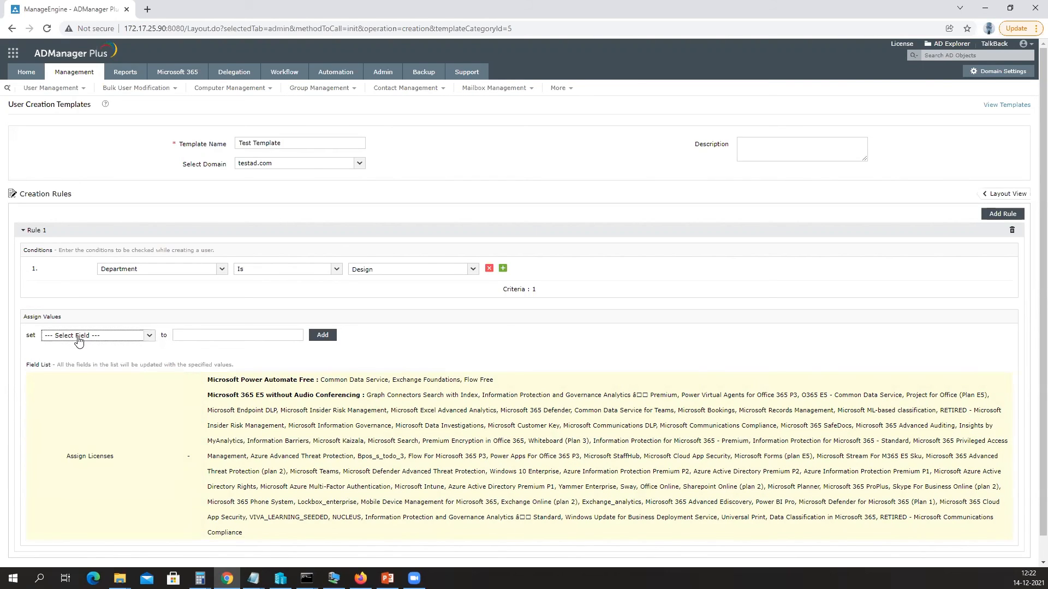
left_click(78, 336)
scroll(78, 339, "down", 3)
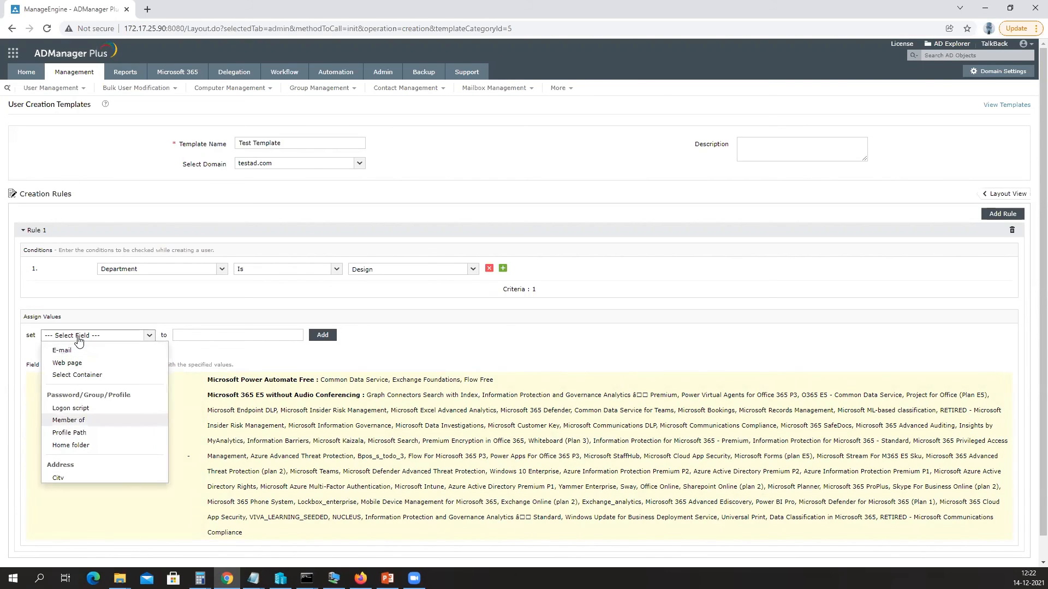
left_click(82, 418)
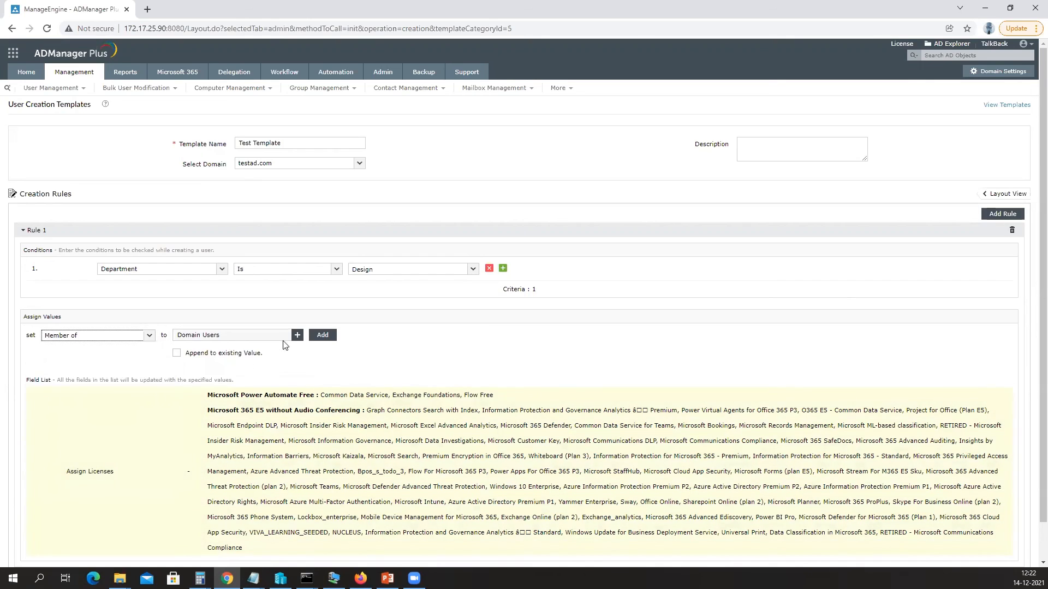
left_click(298, 335)
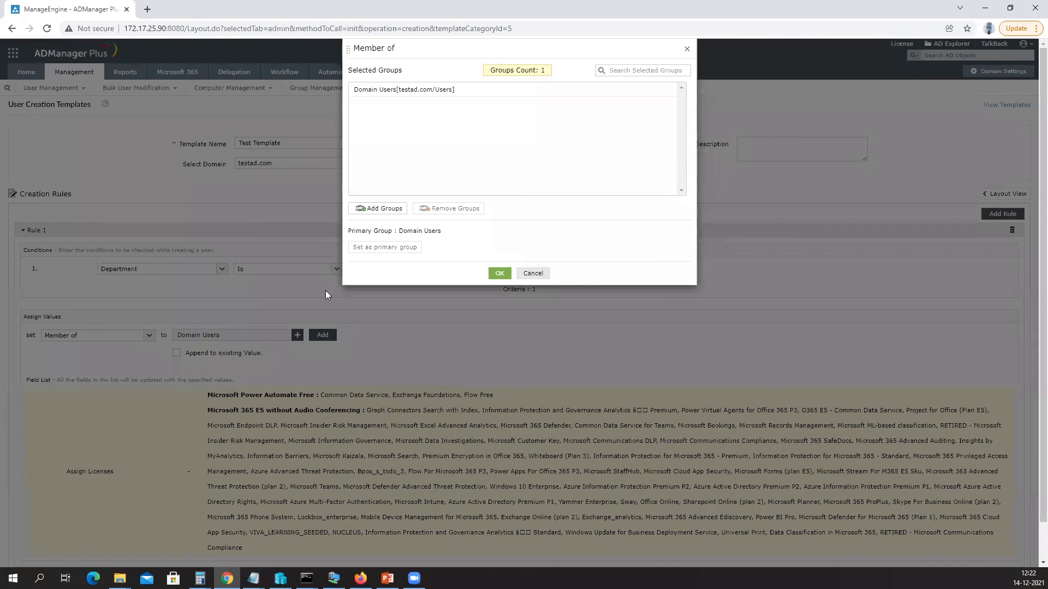
left_click(388, 210)
left_click(347, 139)
left_click(347, 156)
left_click(348, 173)
left_click(505, 277)
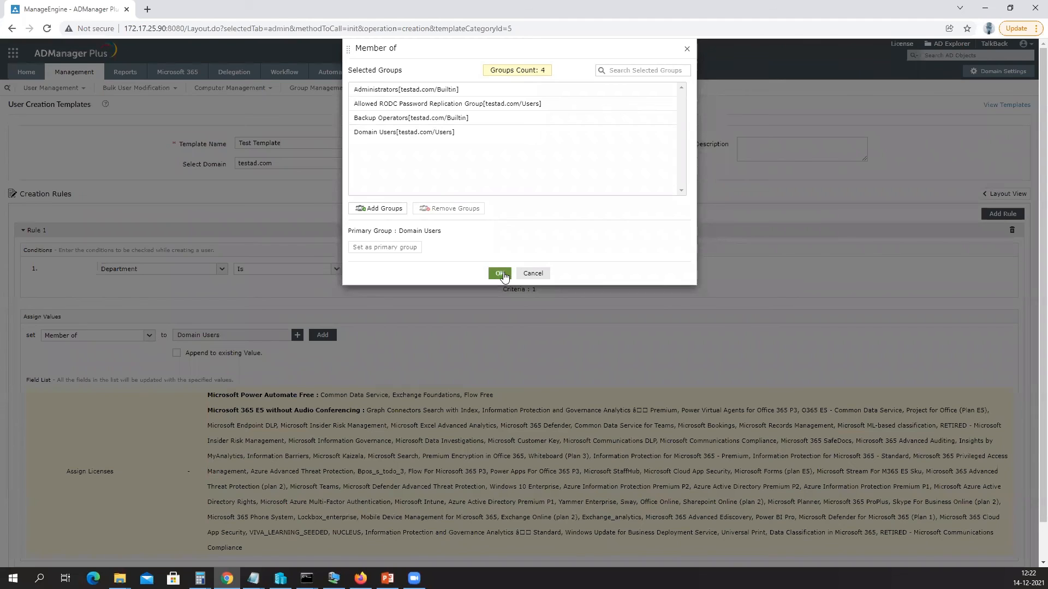
left_click(499, 272)
scroll(390, 330, "down", 1)
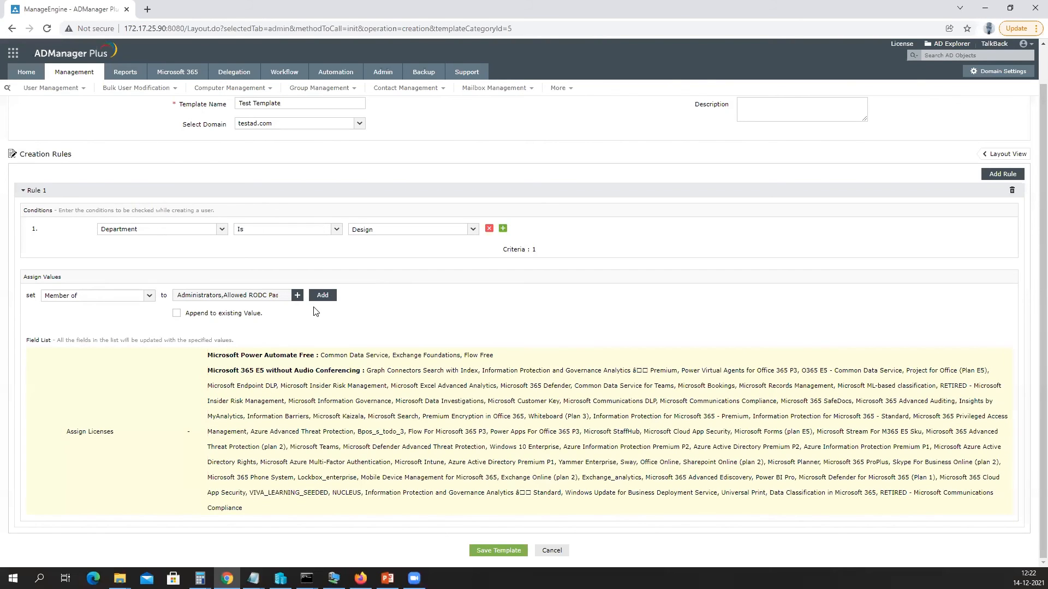
left_click(322, 296)
Set the rule's container to the Domain Controllers OU and save Test Template.
scroll(369, 342, "down", 1)
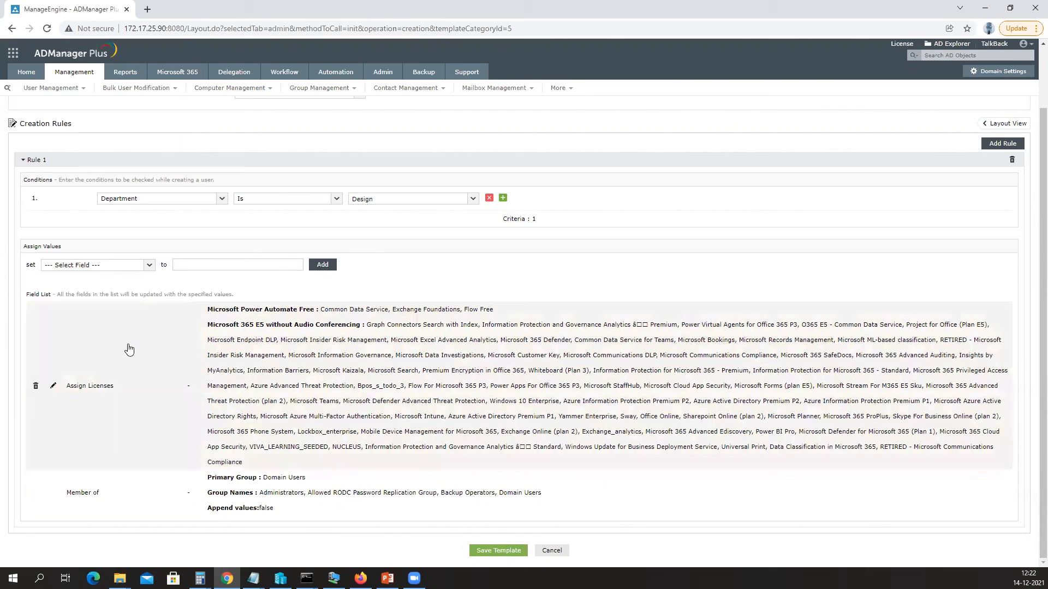
left_click(148, 266)
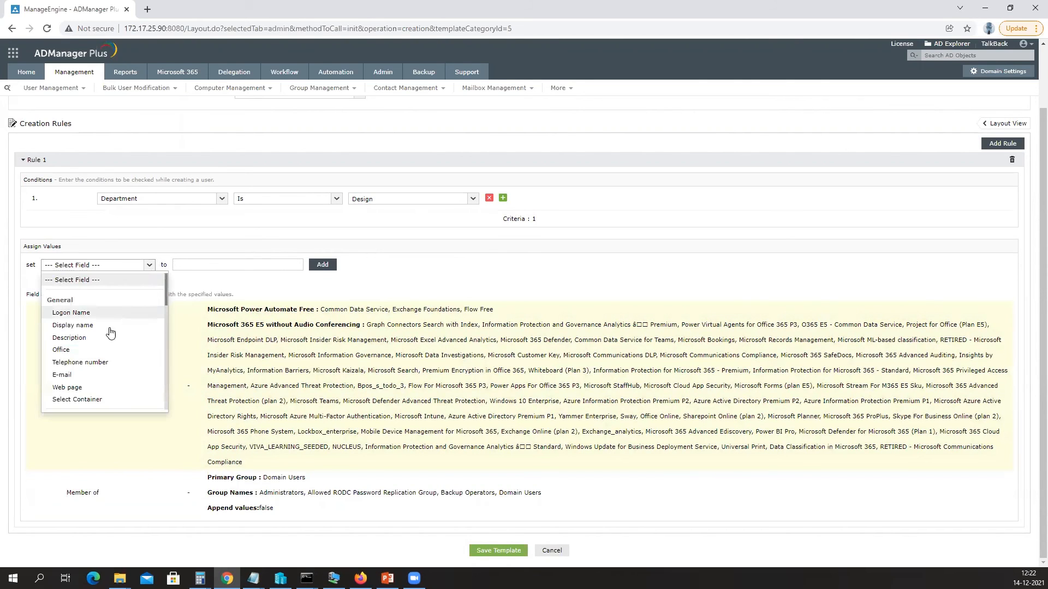
left_click(77, 399)
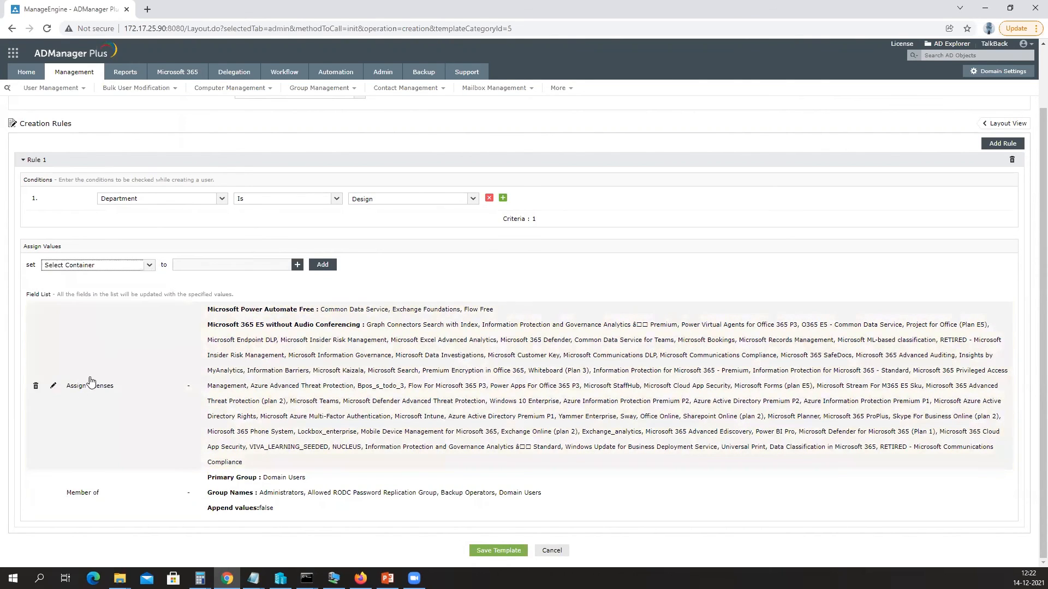
left_click(296, 267)
left_click(382, 206)
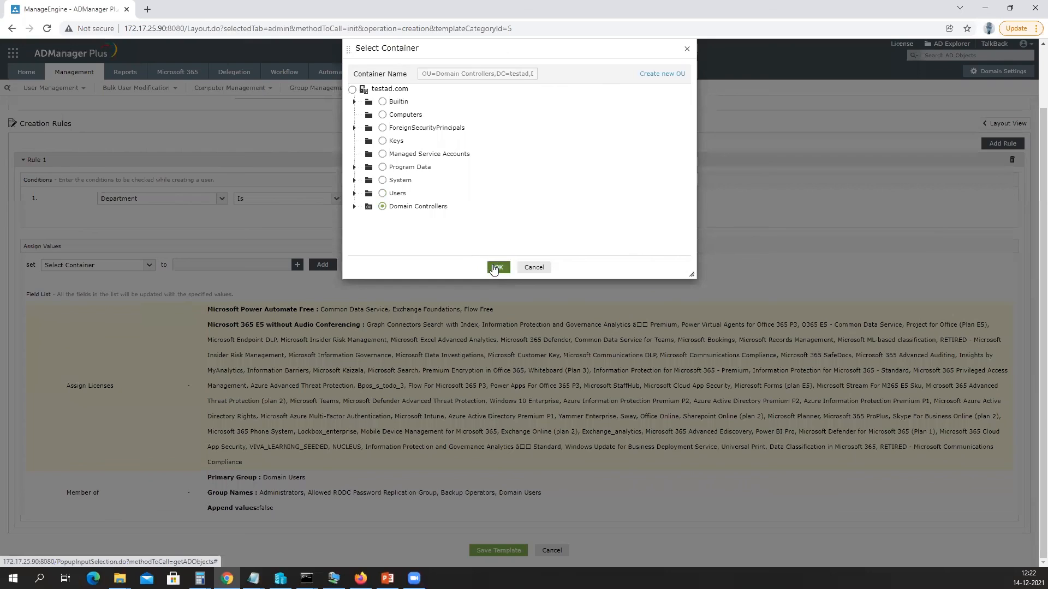
left_click(494, 267)
left_click(486, 553)
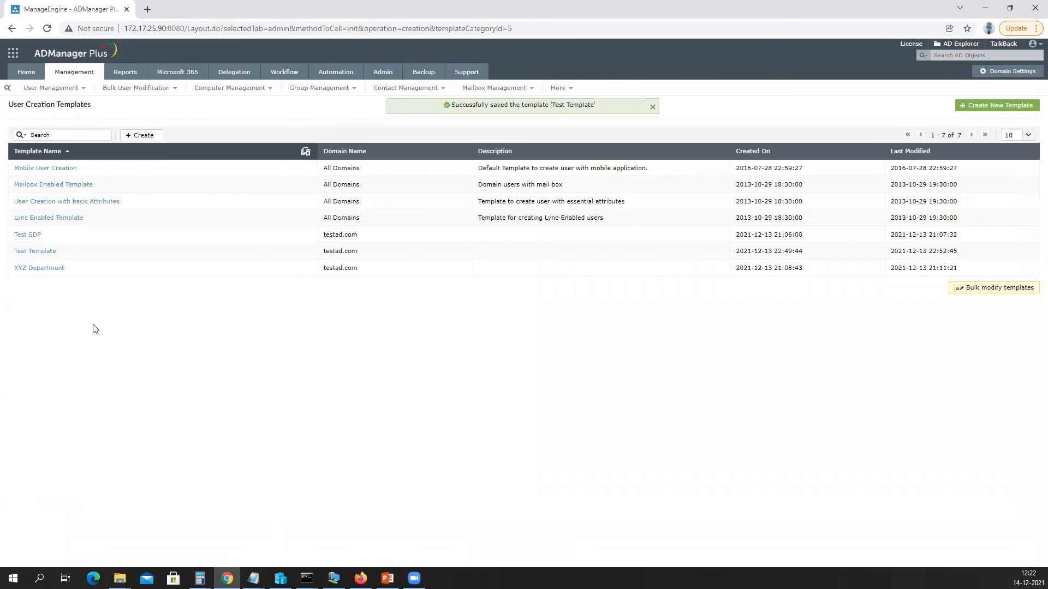
Reopen Test Template and turn on drag-and-drop layout mode with the General field tray.
left_click(49, 252)
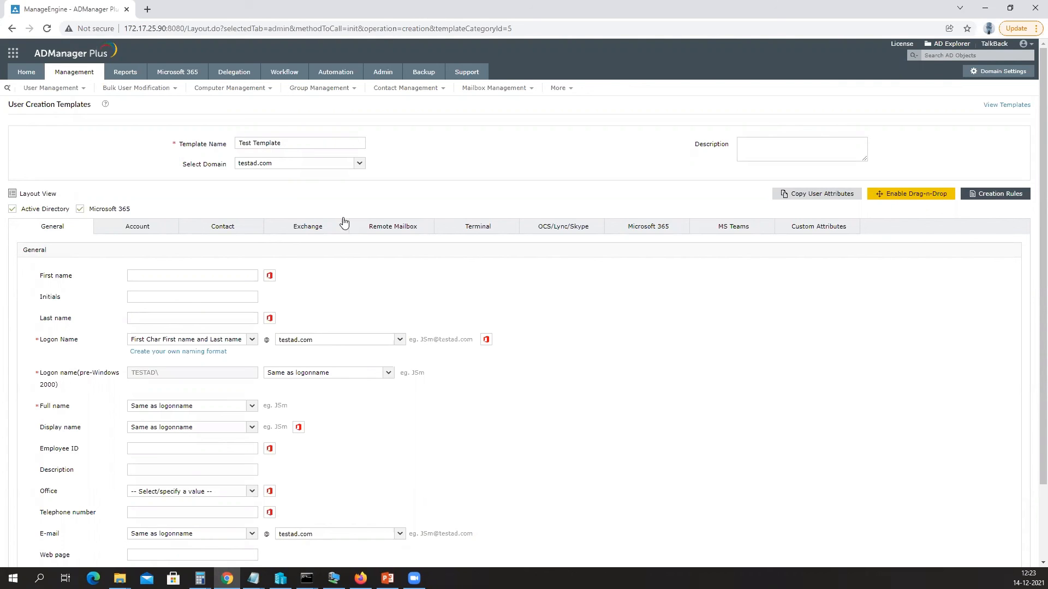
left_click(903, 195)
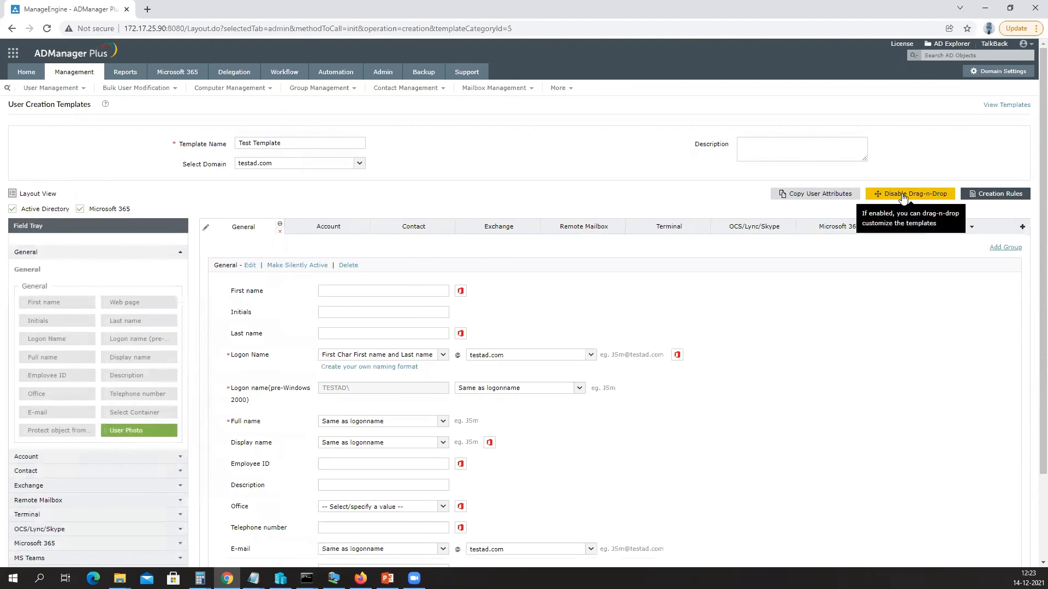
scroll(394, 382, "down", 3)
mouse_move(213, 408)
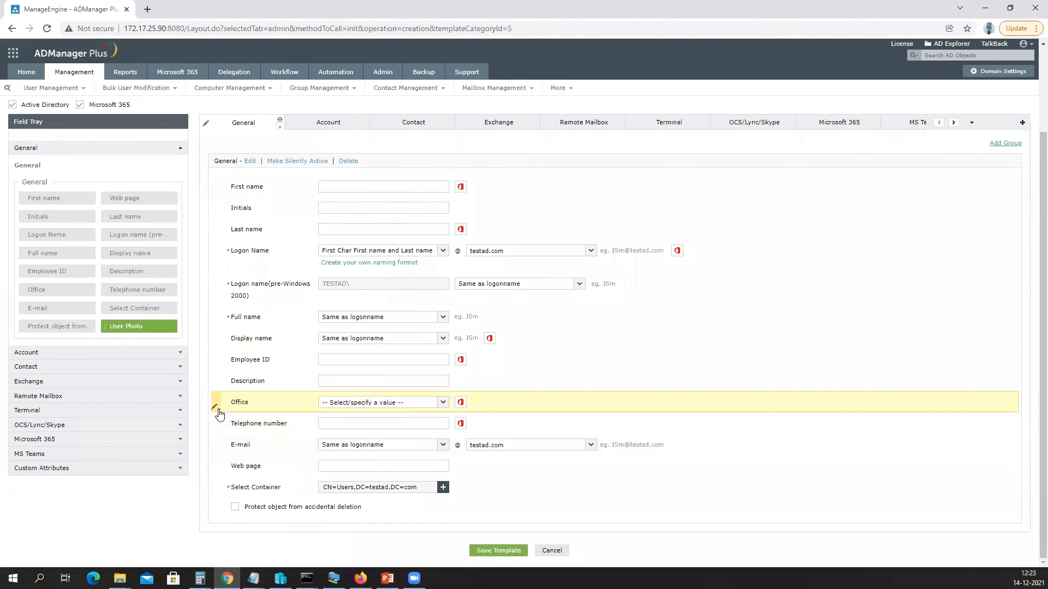
Delete the Office field and the whole Terminal section from Test Template.
left_click(230, 442)
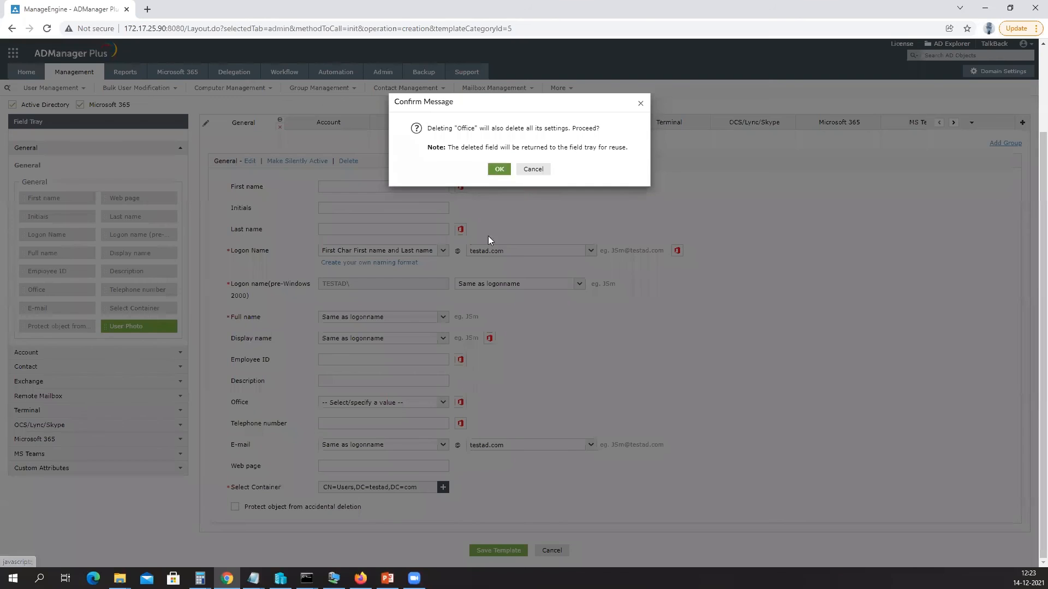
left_click(498, 169)
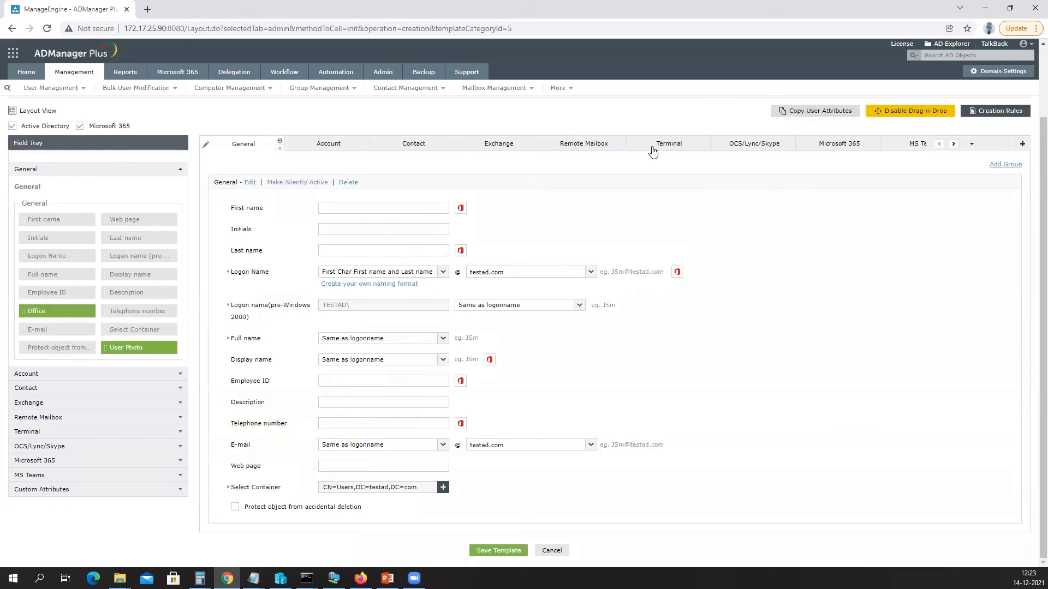
left_click(665, 149)
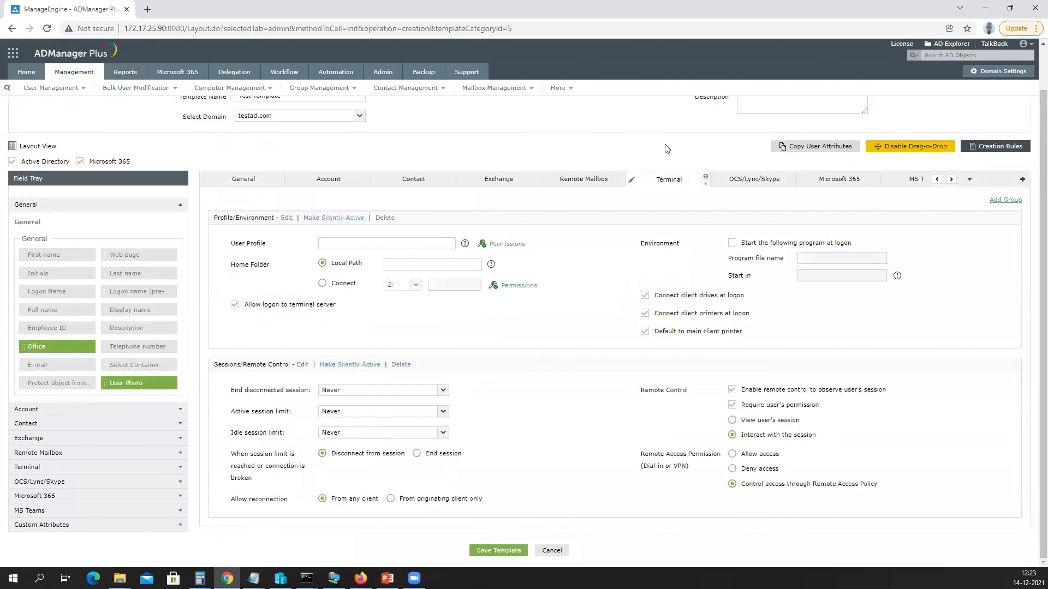
left_click(706, 183)
left_click(499, 177)
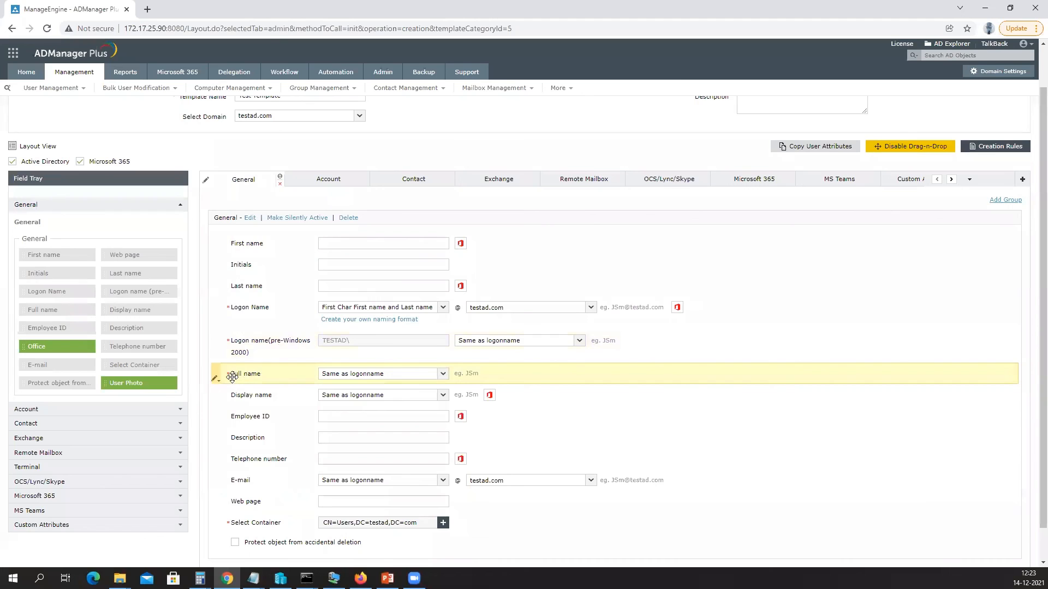
Set the Full name field to Make Silently Active.
mouse_move(215, 382)
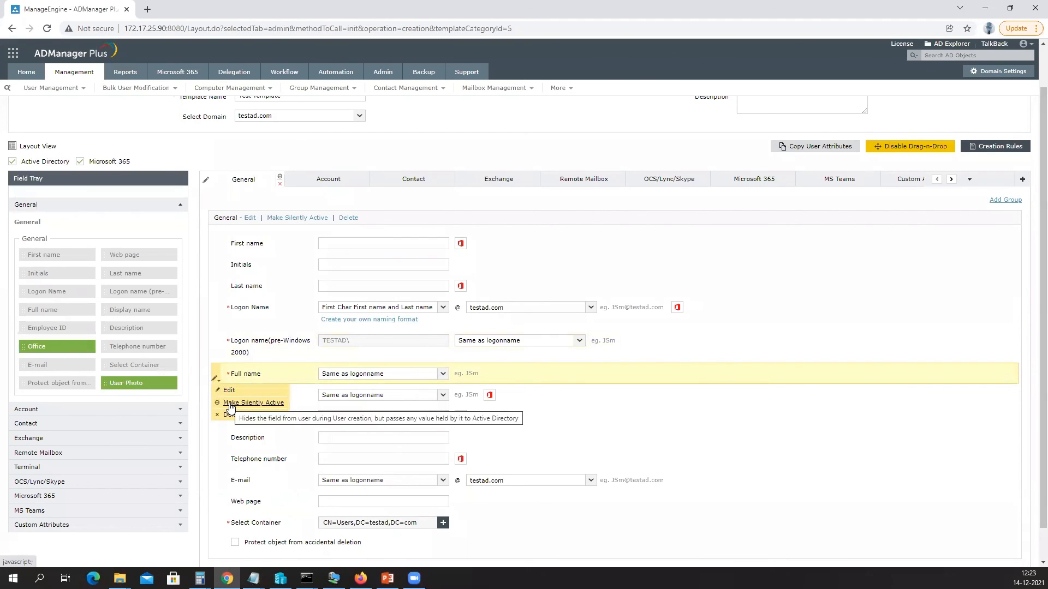
left_click(230, 405)
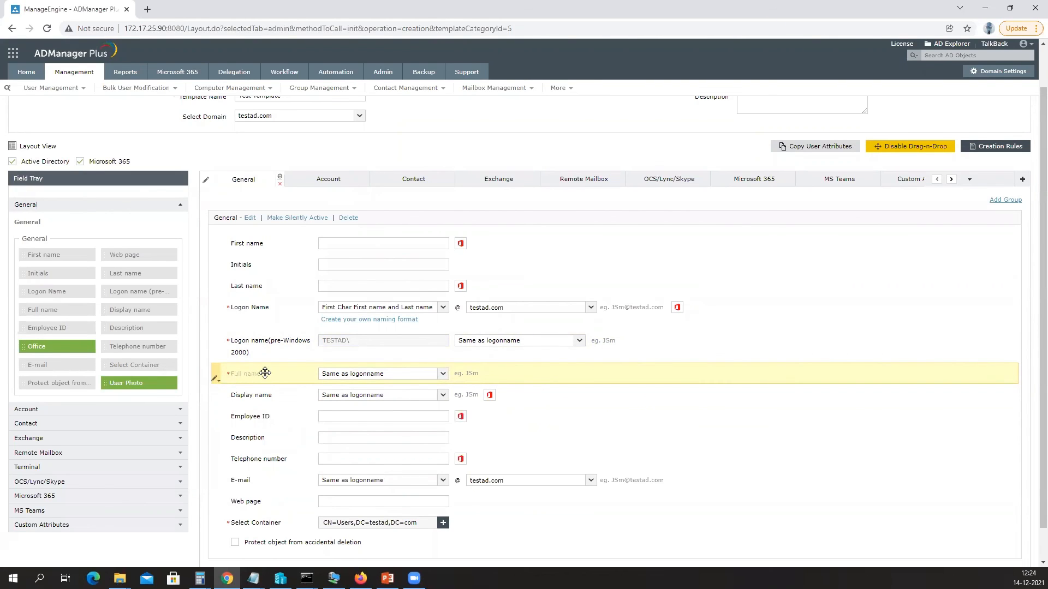
scroll(262, 374, "up", 1)
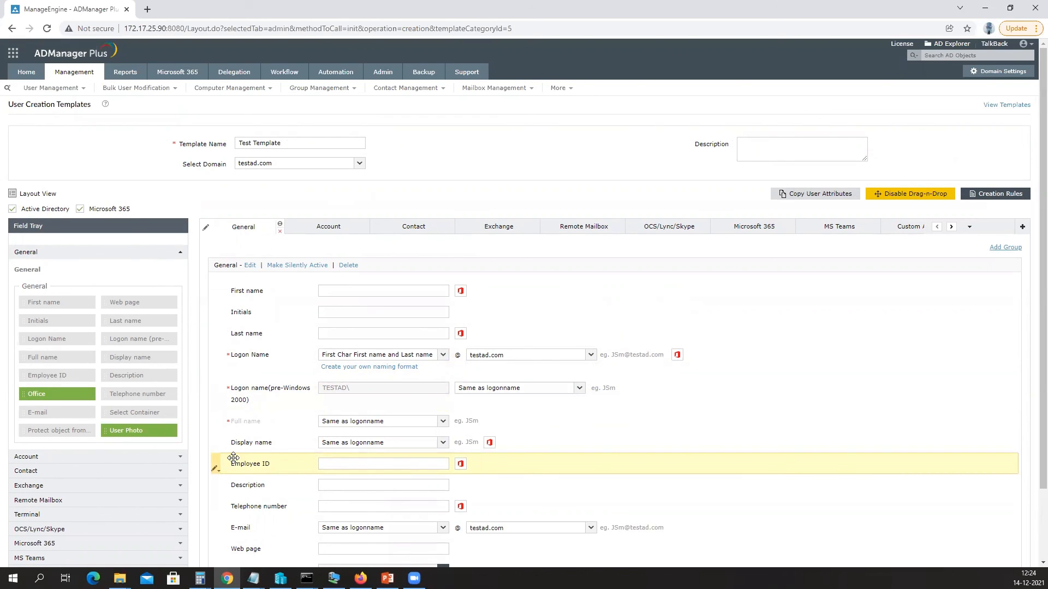
left_click(216, 429)
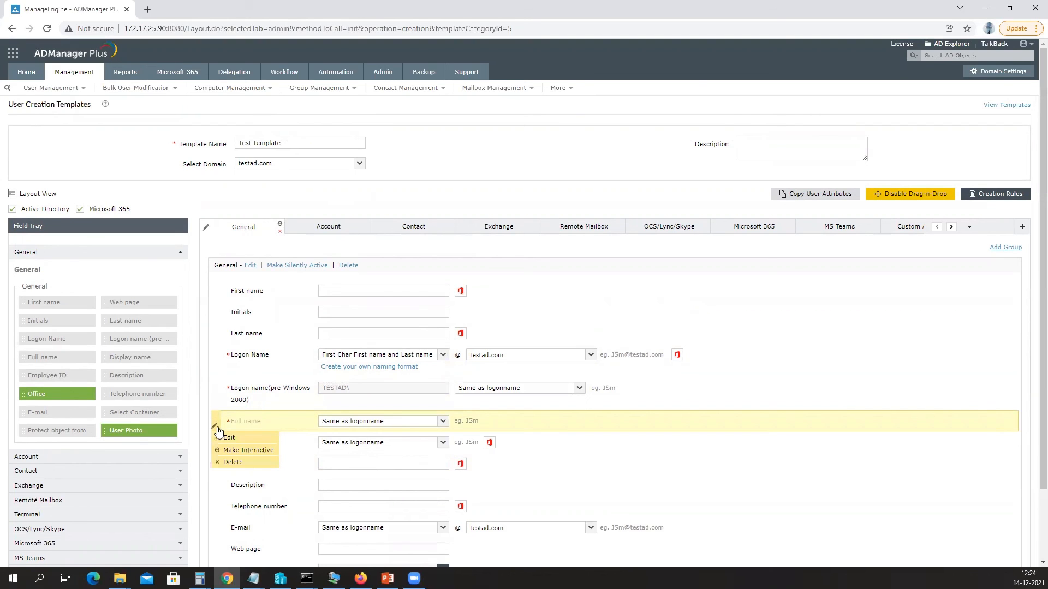
Look over the Account section, then cancel out of Test Template without saving.
left_click(321, 231)
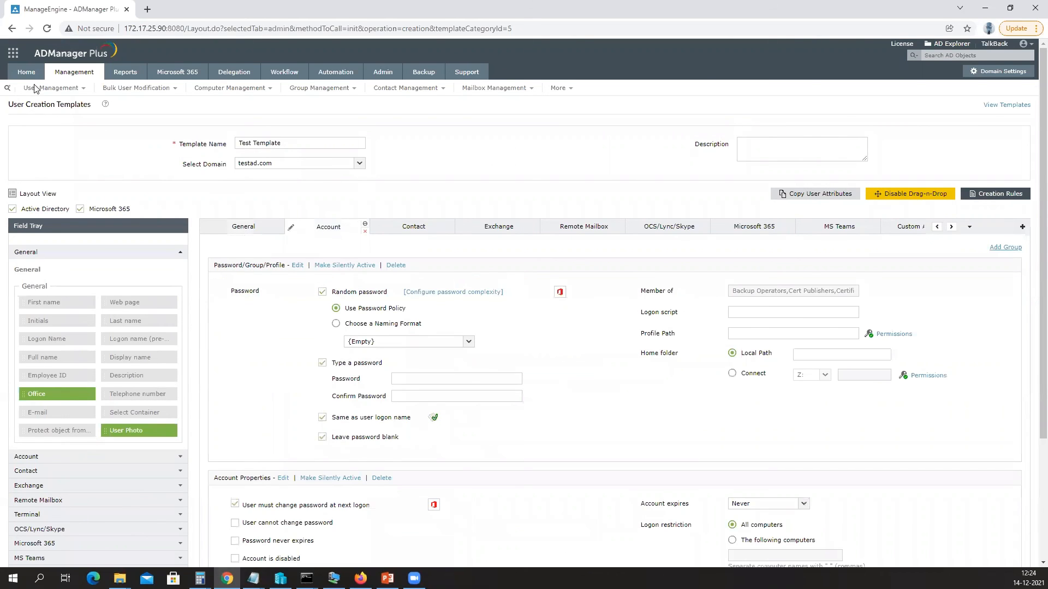
scroll(273, 242, "down", 3)
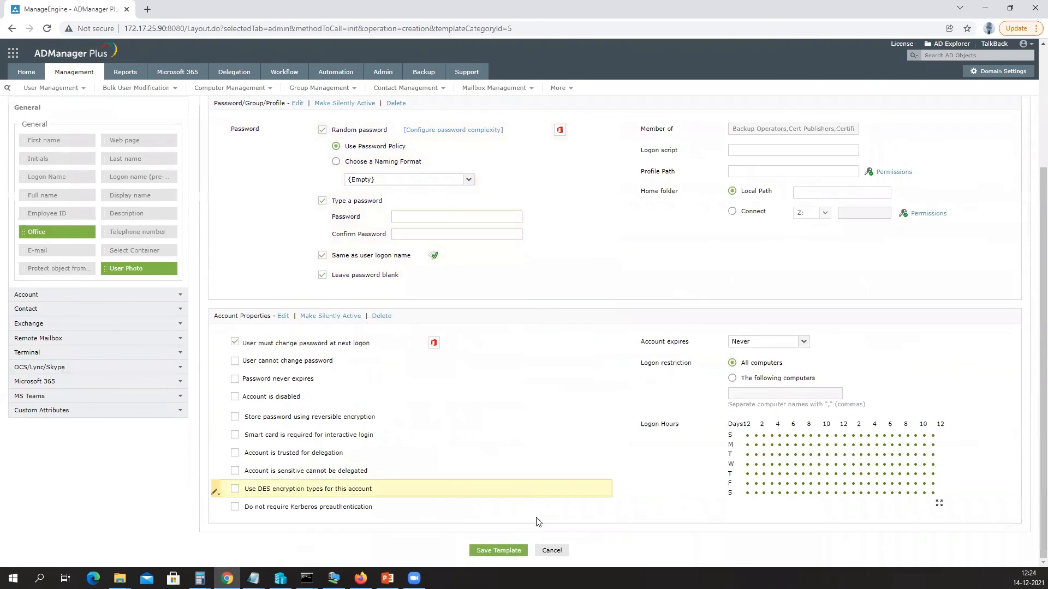
left_click(551, 550)
left_click(499, 151)
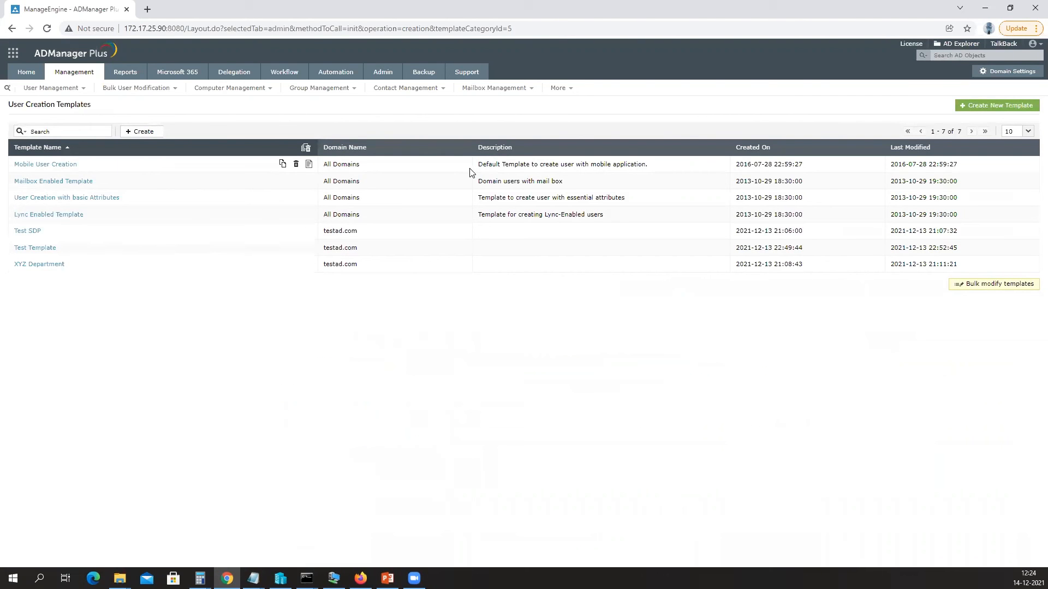
Open and cancel the Test SDP template unchanged, then go to the Management overview.
left_click(30, 232)
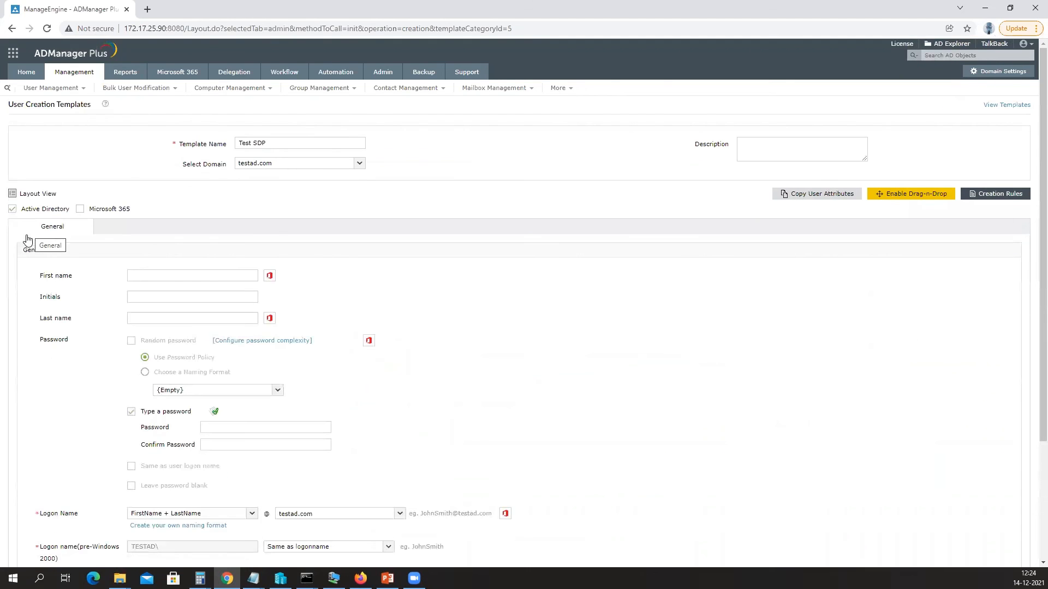
scroll(327, 351, "down", 3)
left_click(550, 549)
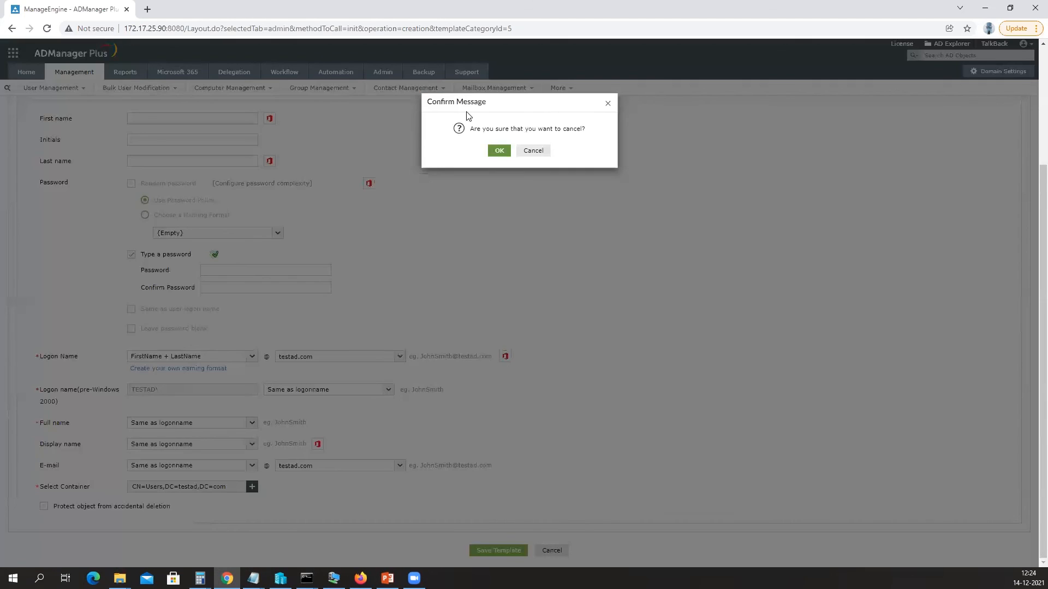
left_click(496, 151)
left_click(78, 74)
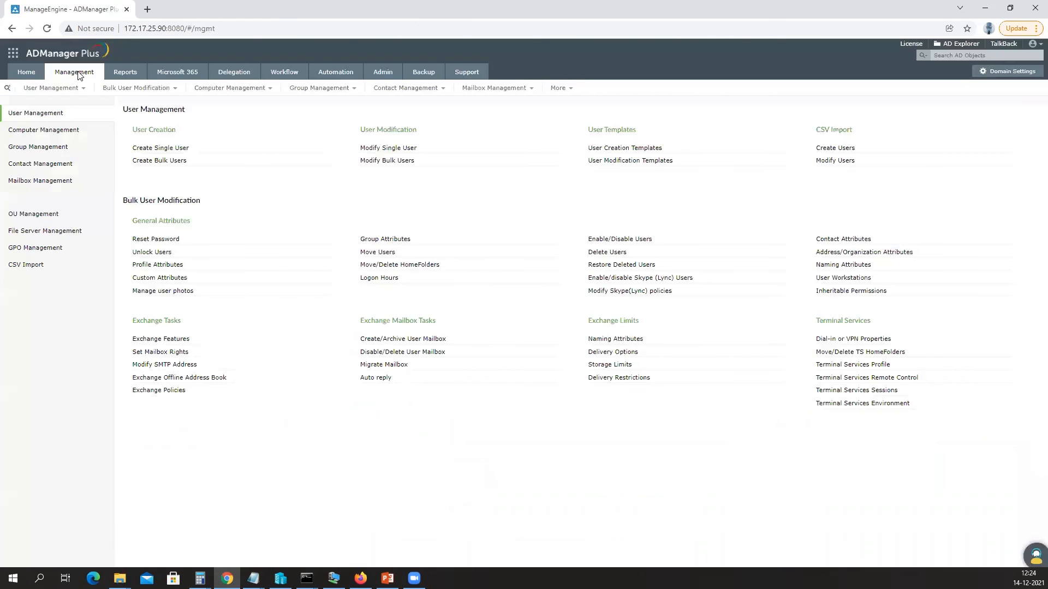
Start Create Single User and apply the Test SDP template to the form.
left_click(164, 147)
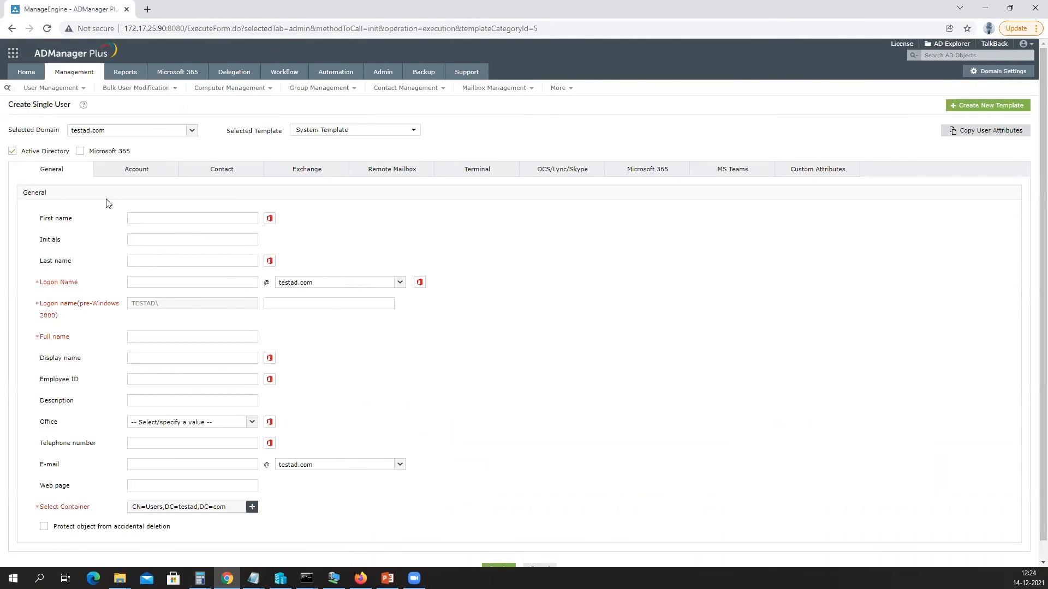
left_click(352, 129)
left_click(316, 195)
left_click(336, 246)
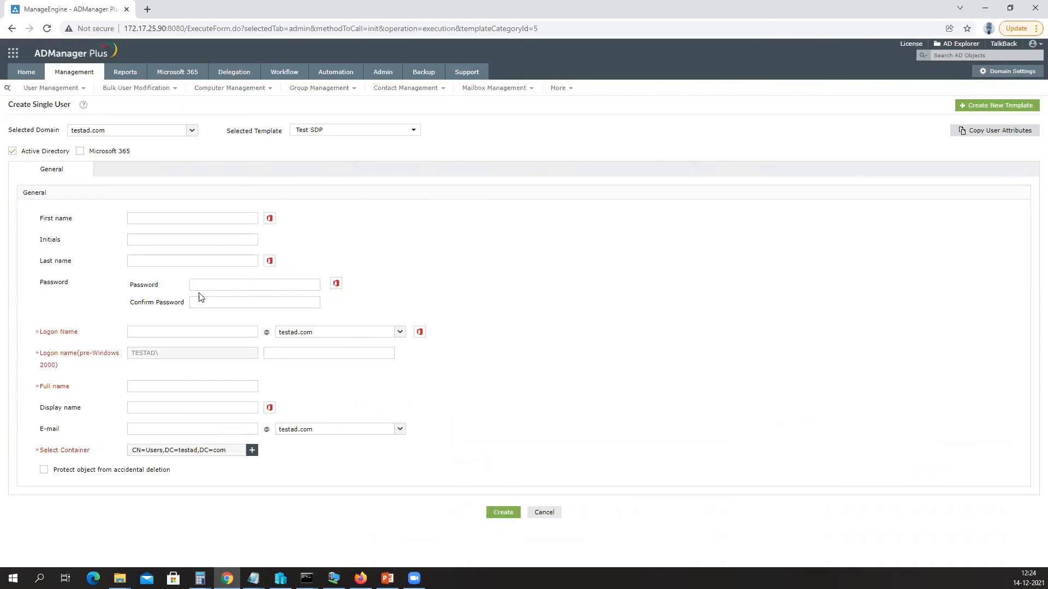
left_click_drag(38, 220, 462, 387)
Fill in the new user's first name, last name and password, then create the user.
left_click(462, 386)
left_click(172, 222)
type("Andy2")
left_click(130, 259)
type("Lastname")
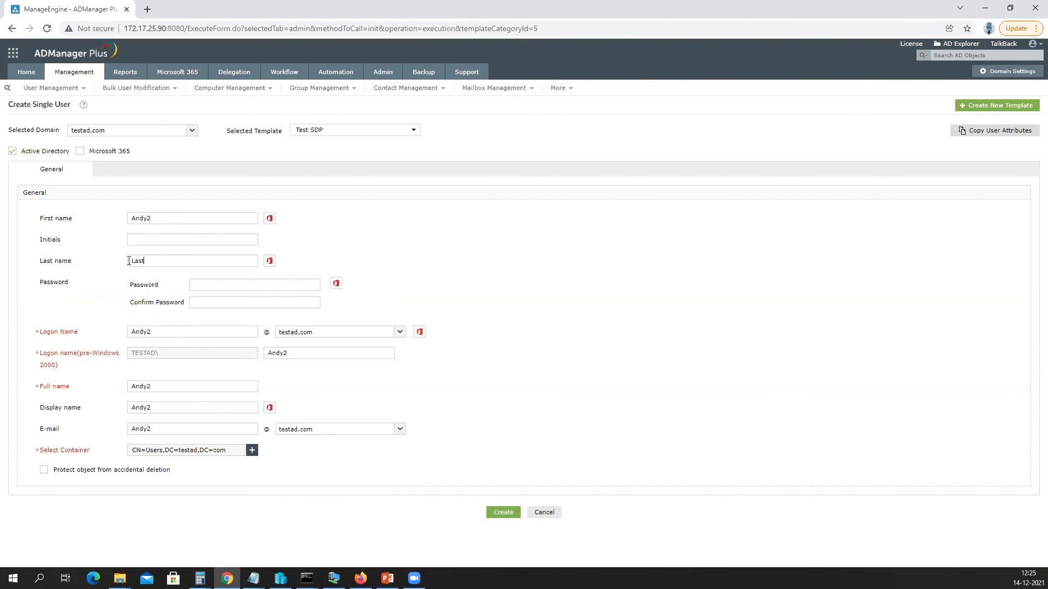
left_click(229, 283)
type("******************")
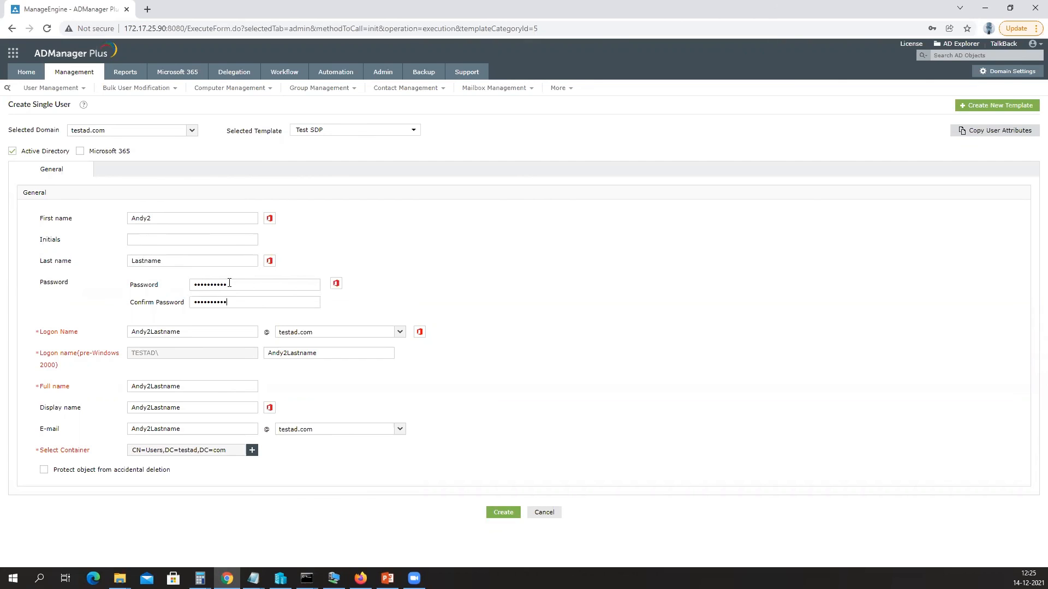
left_click(503, 513)
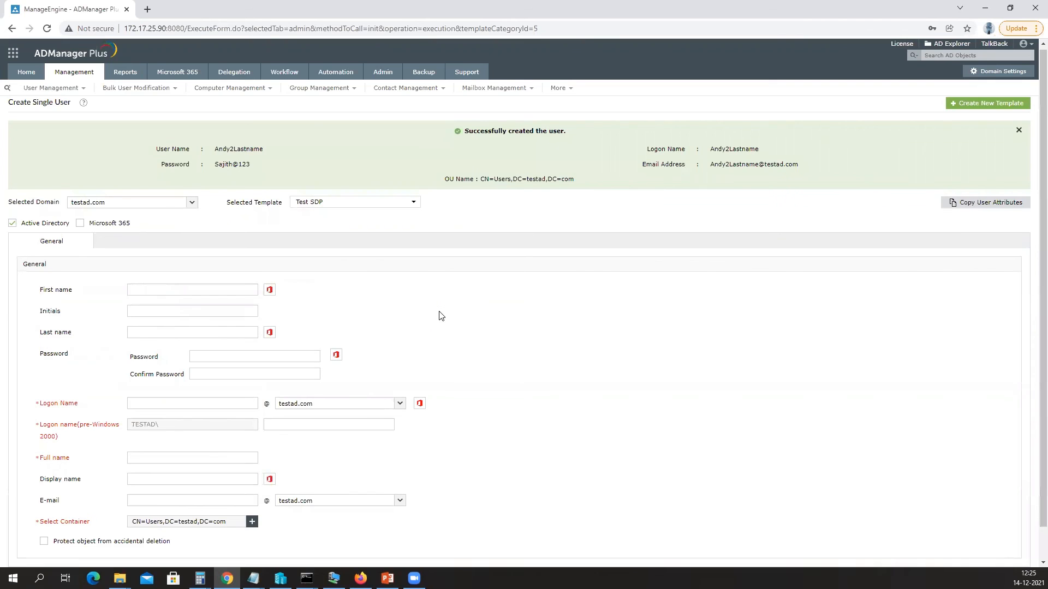
Switch to the Reports tab to show the User Reports page.
scroll(439, 311, "down", 1)
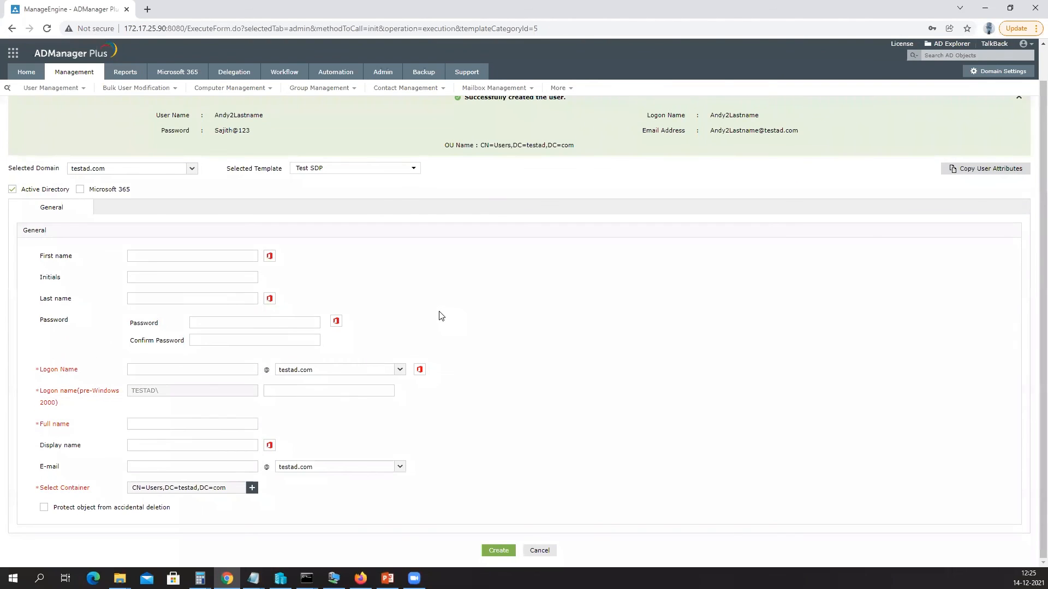
scroll(441, 315, "up", 1)
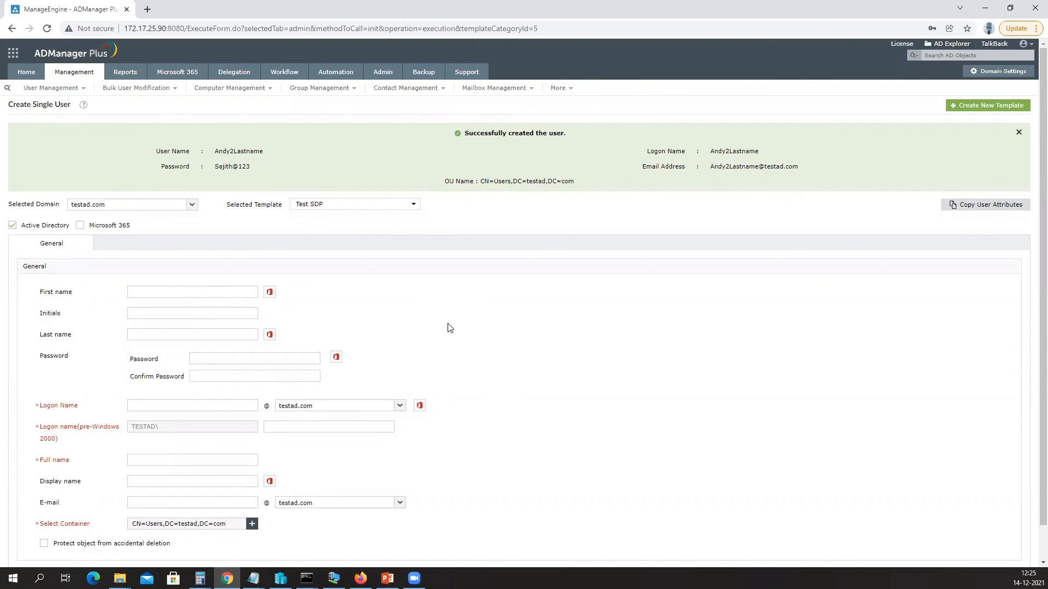
left_click(130, 77)
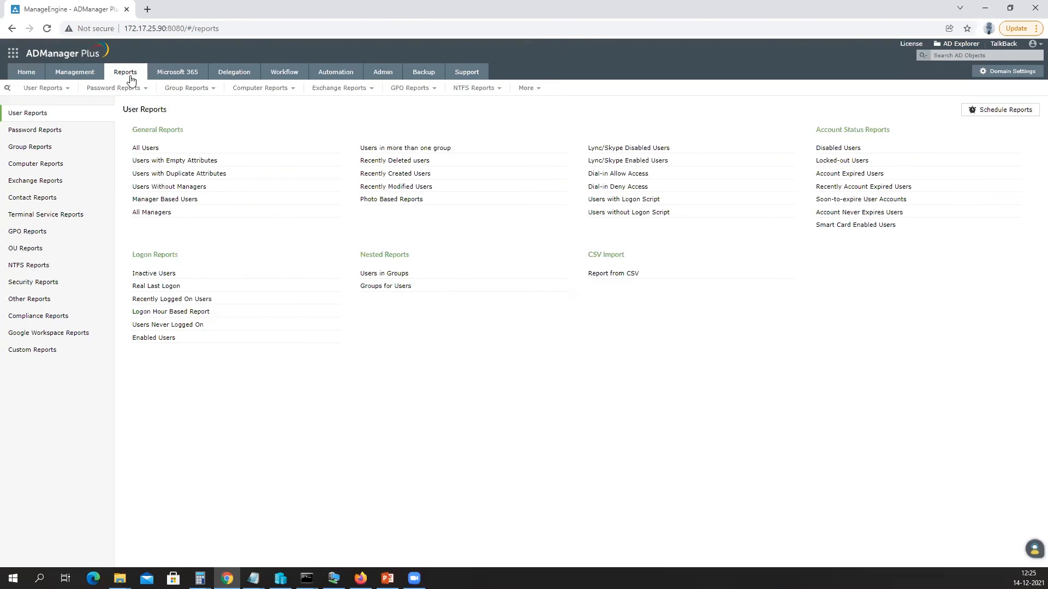
Open the Help Desk Audit Report, highlight the newest user-creation entry, and minimize Chrome.
left_click(238, 78)
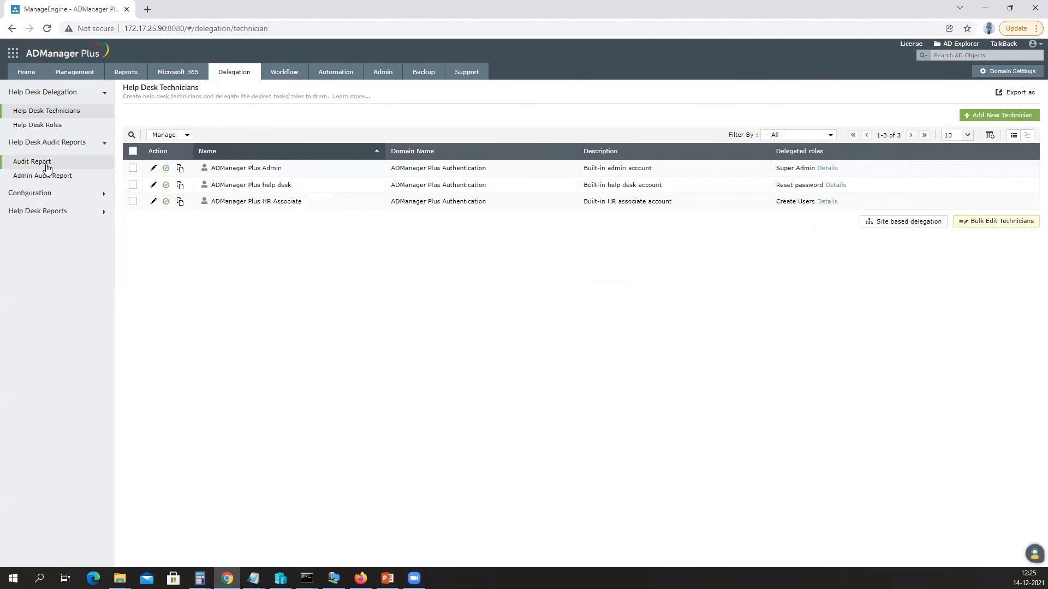
left_click(47, 169)
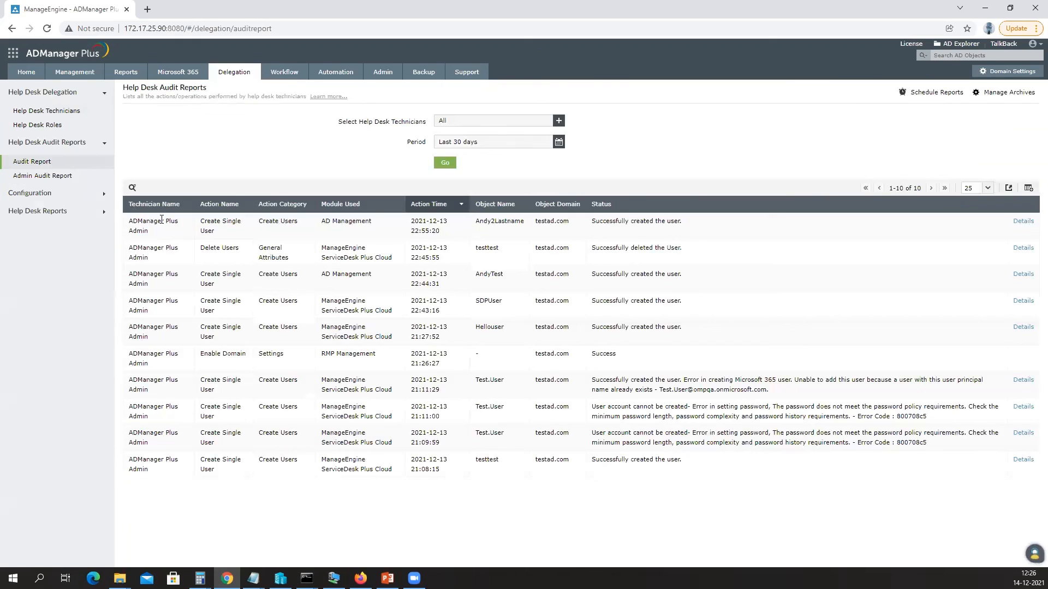
left_click_drag(146, 221, 949, 256)
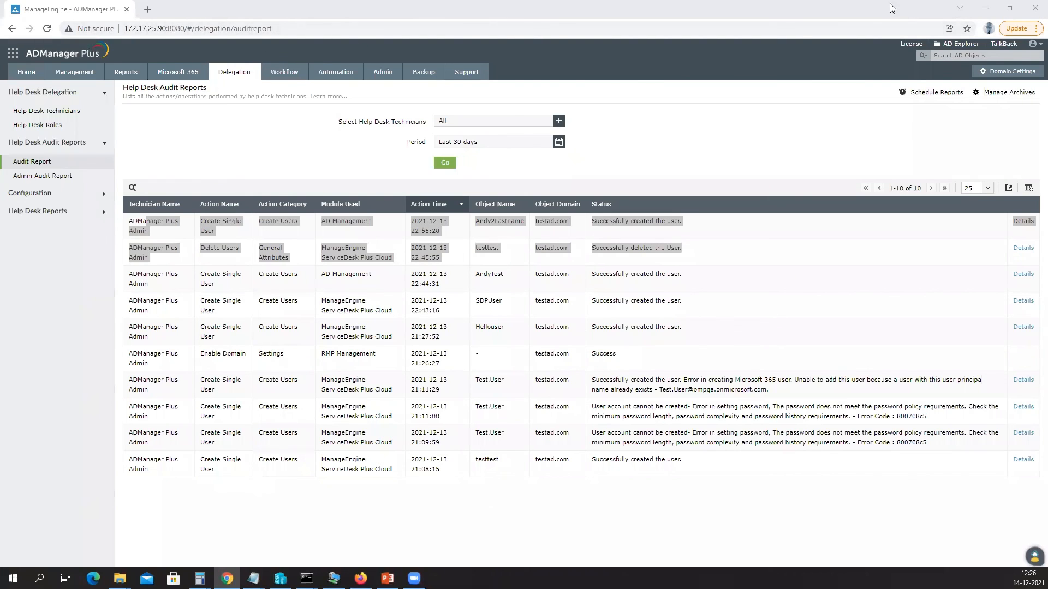
left_click(992, 10)
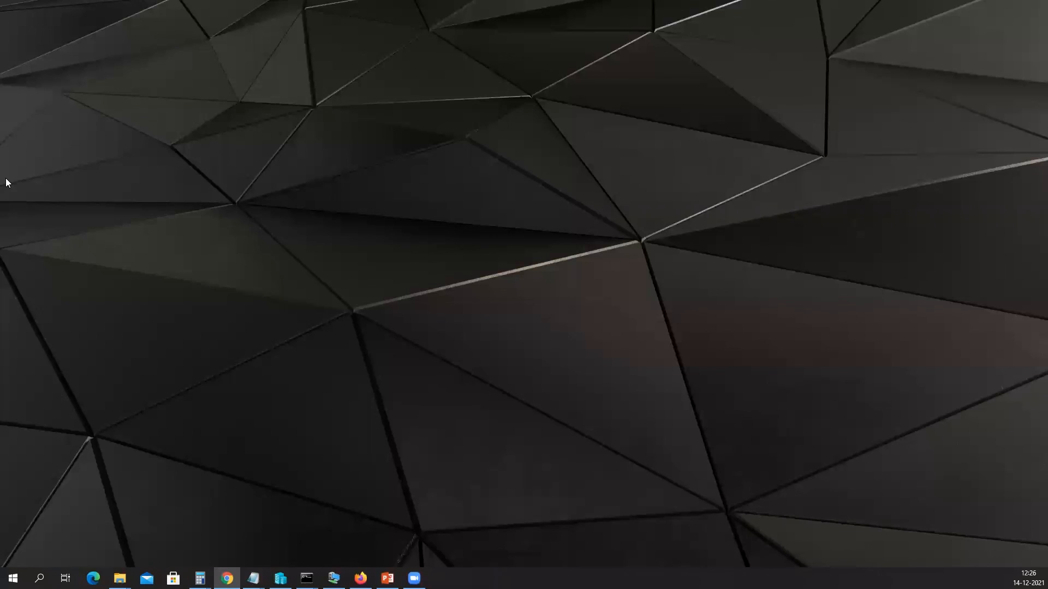